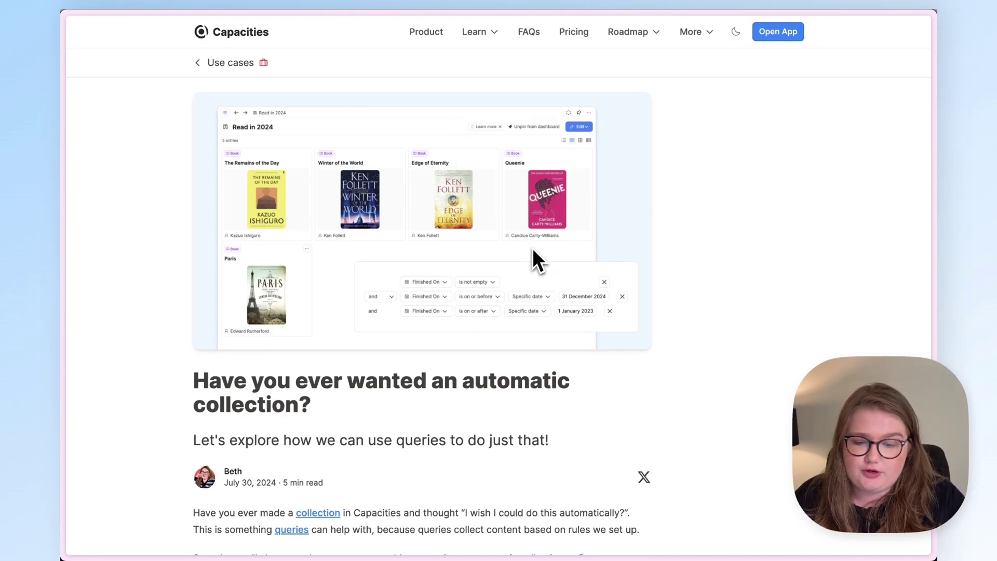
Create a Books object type from the Book template, starting with the entry Book #1
scroll(534, 258, down, 3)
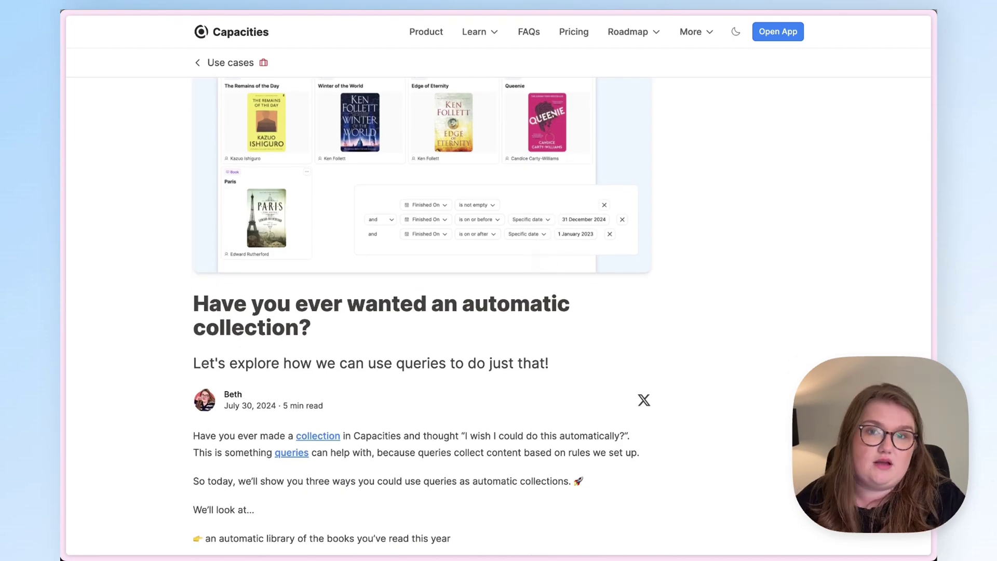
scroll(456, 291, down, 8)
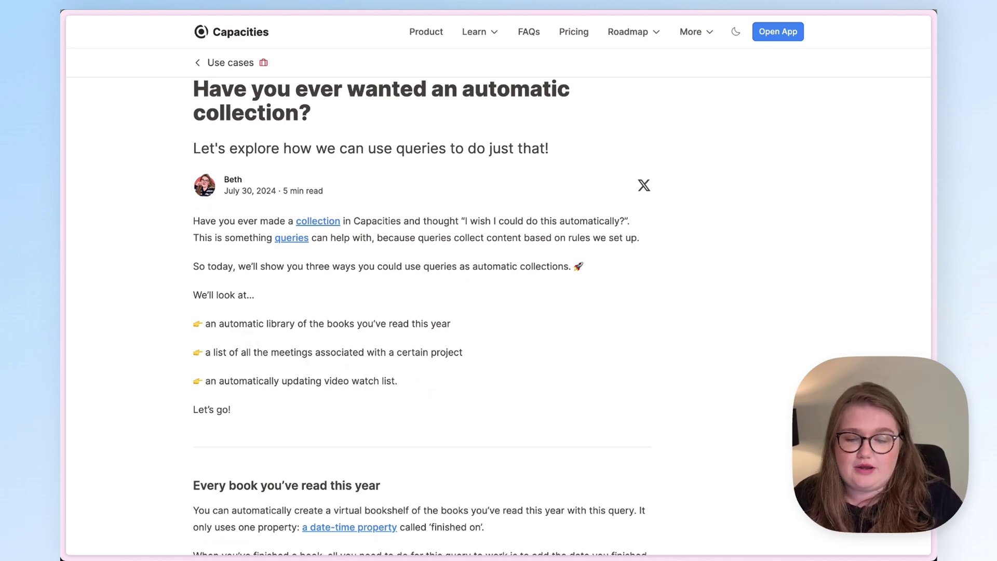
scroll(353, 358, down, 1)
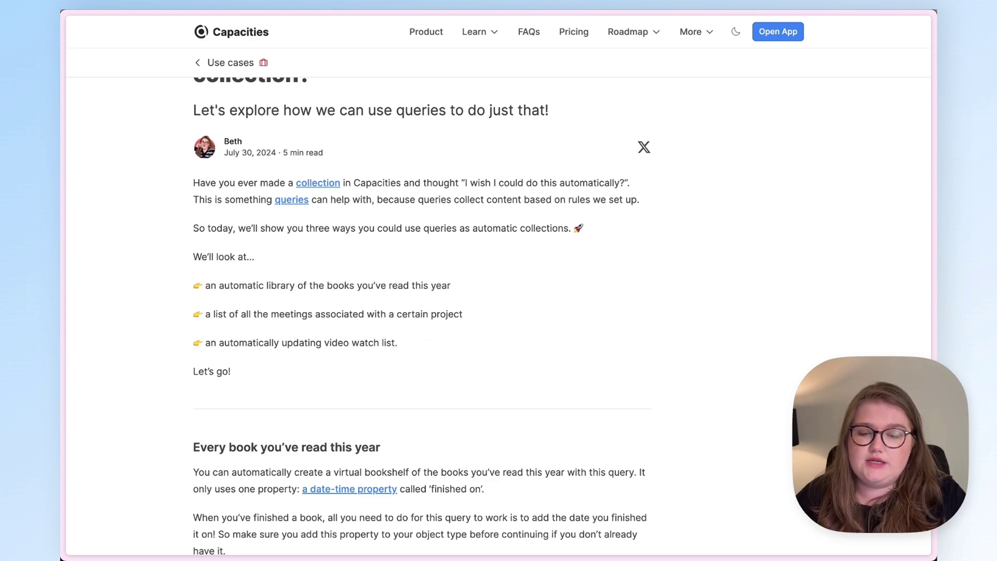
scroll(426, 337, up, 1)
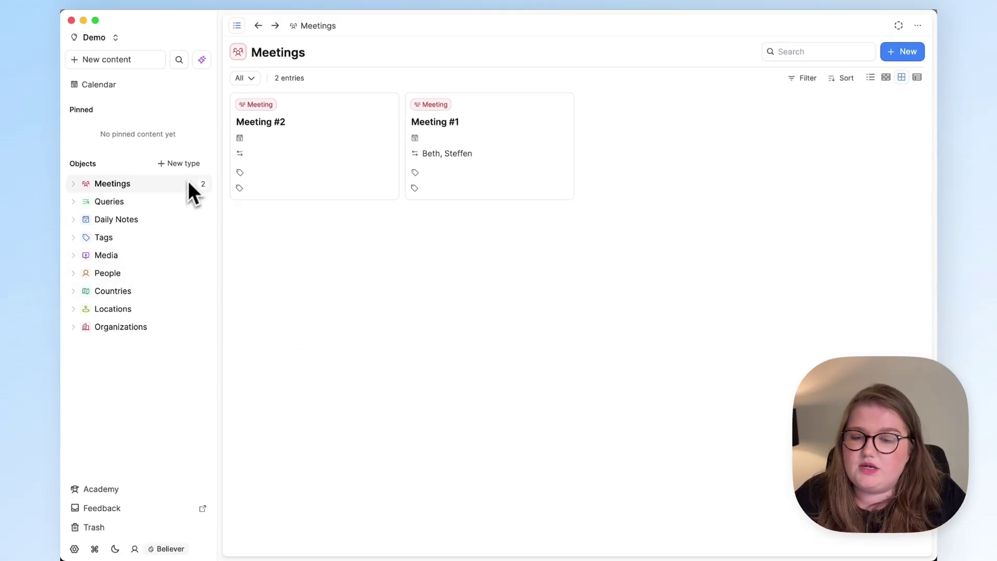
click(182, 164)
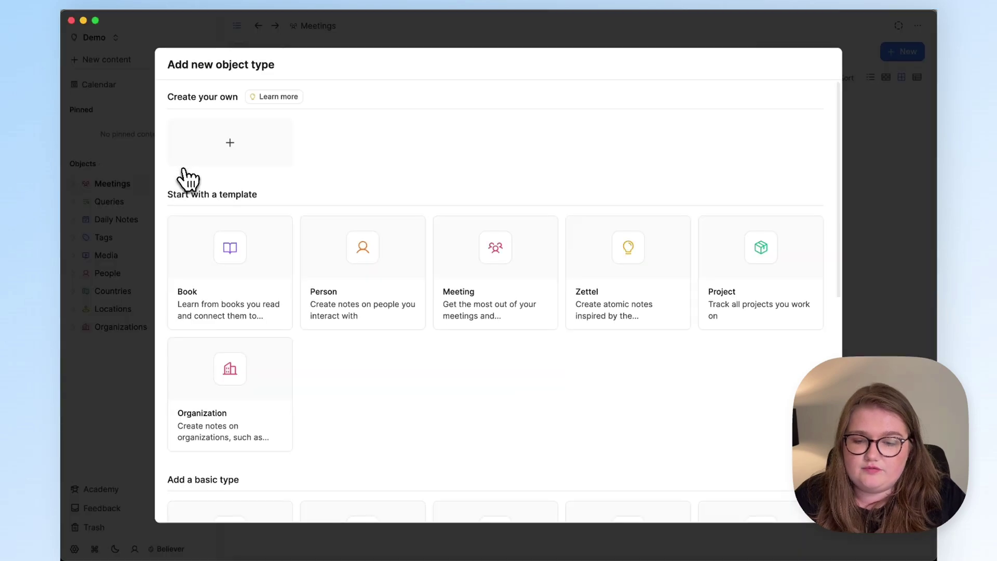
click(240, 279)
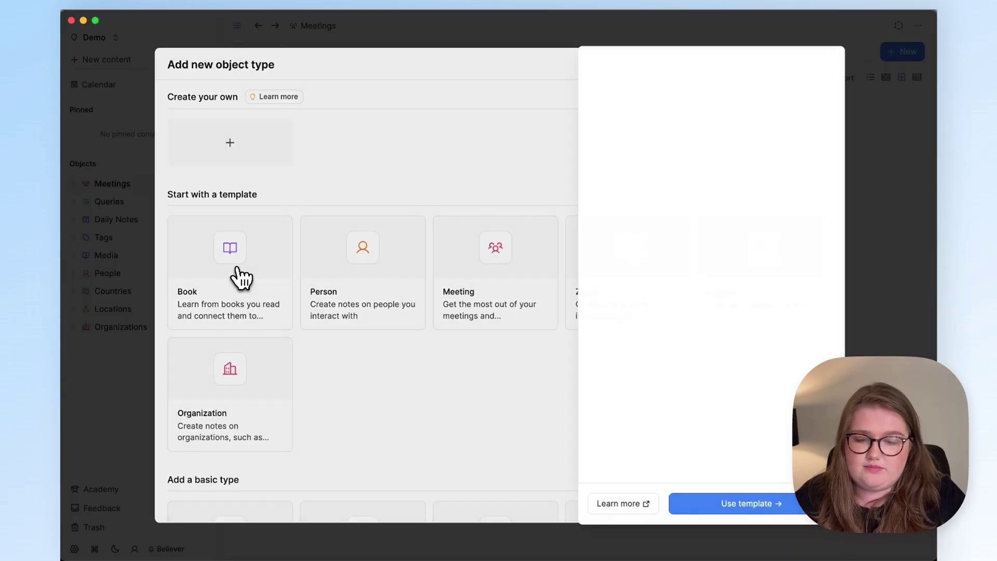
click(741, 506)
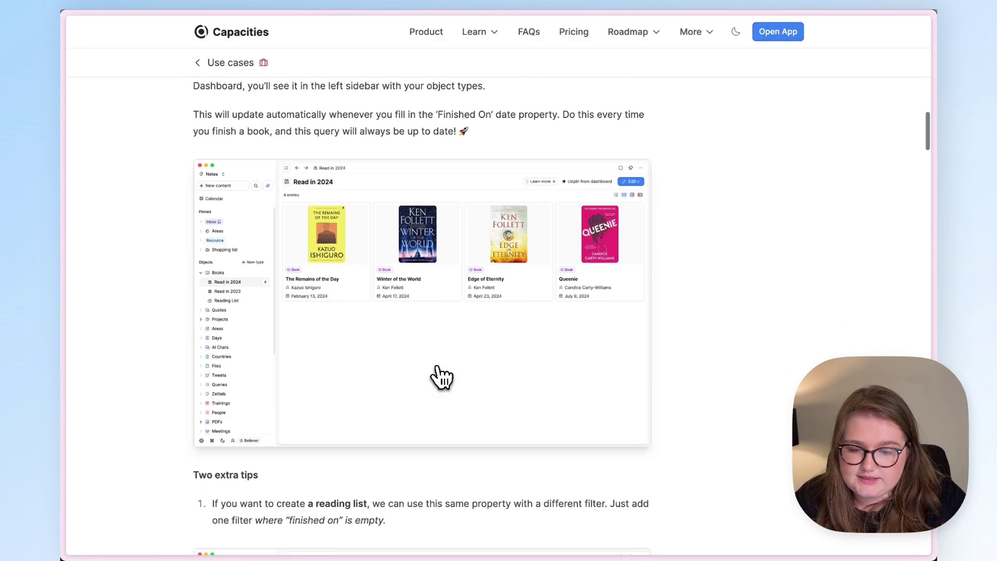
Open Book #1 to see its Author, Rating, Recommended by and Medium properties
scroll(441, 379, down, 10)
scroll(442, 379, down, 4)
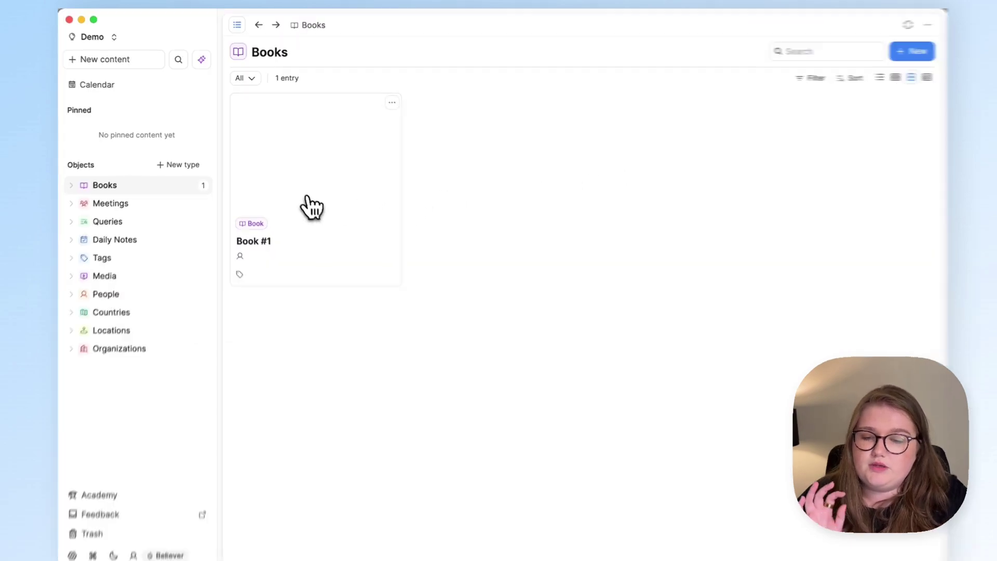
click(305, 207)
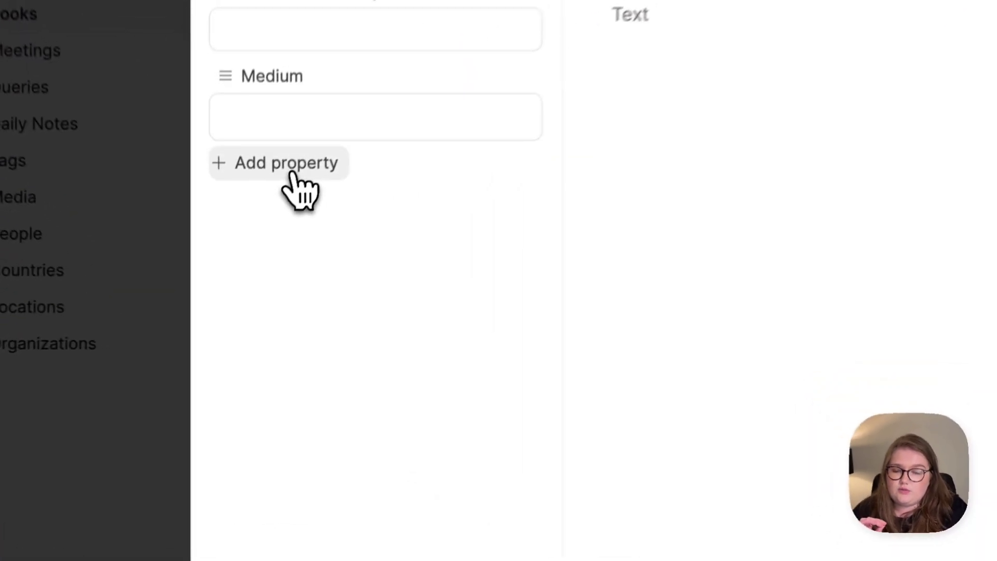
Add a date-time property named Finished On to the Book type
click(248, 256)
click(431, 462)
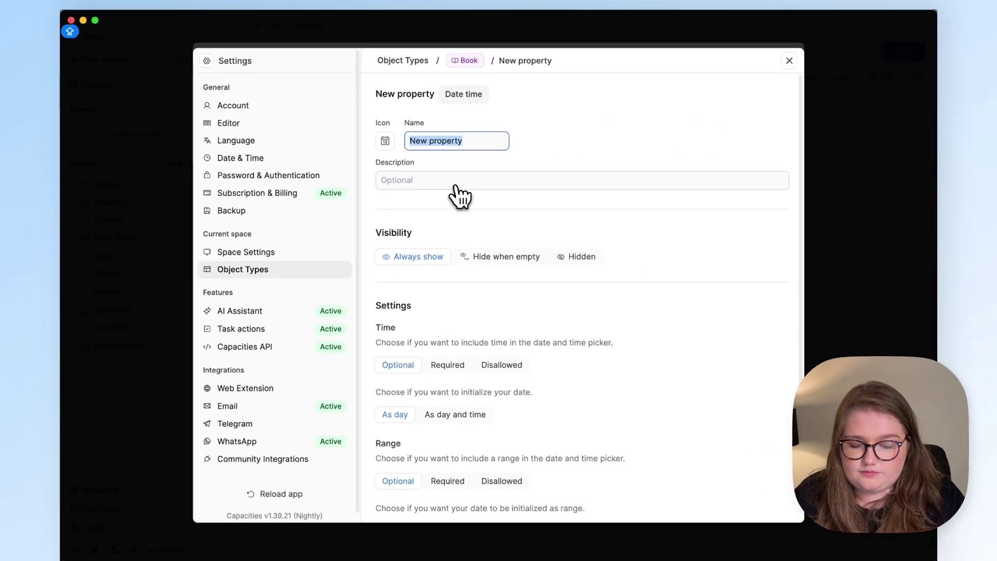
text(Finished On)
click(606, 147)
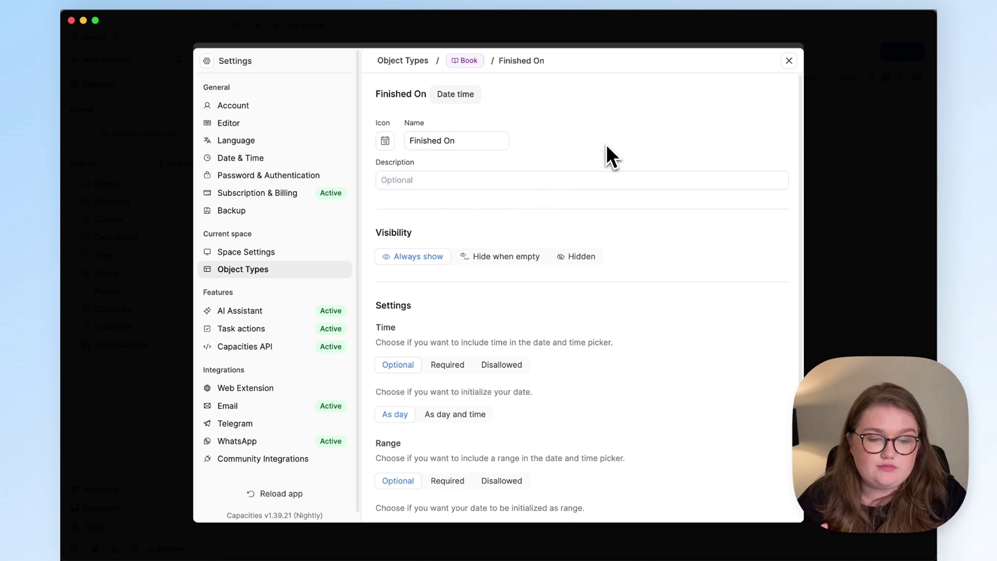
Show Book #1 as a full page with the sidebar hidden
click(865, 143)
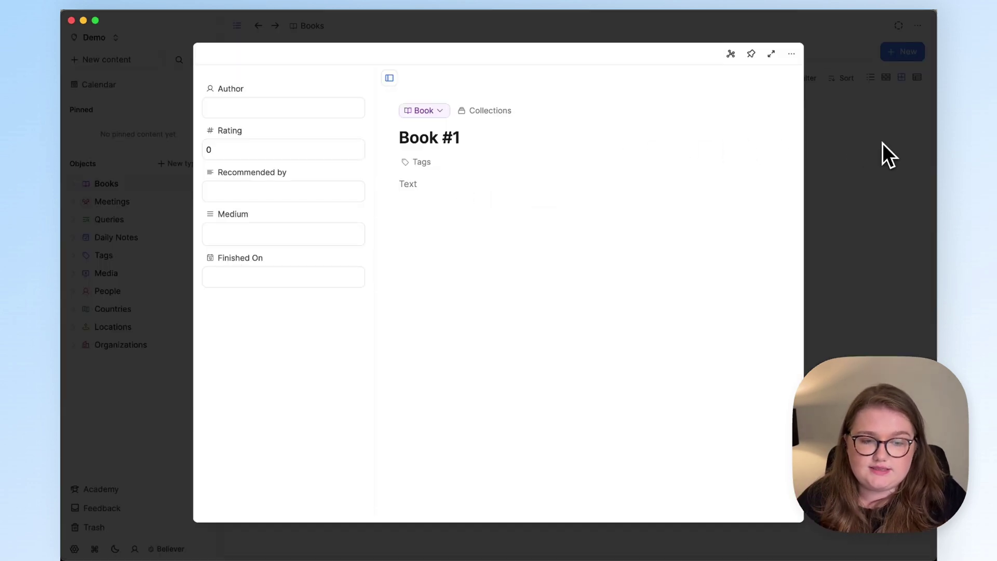
click(771, 53)
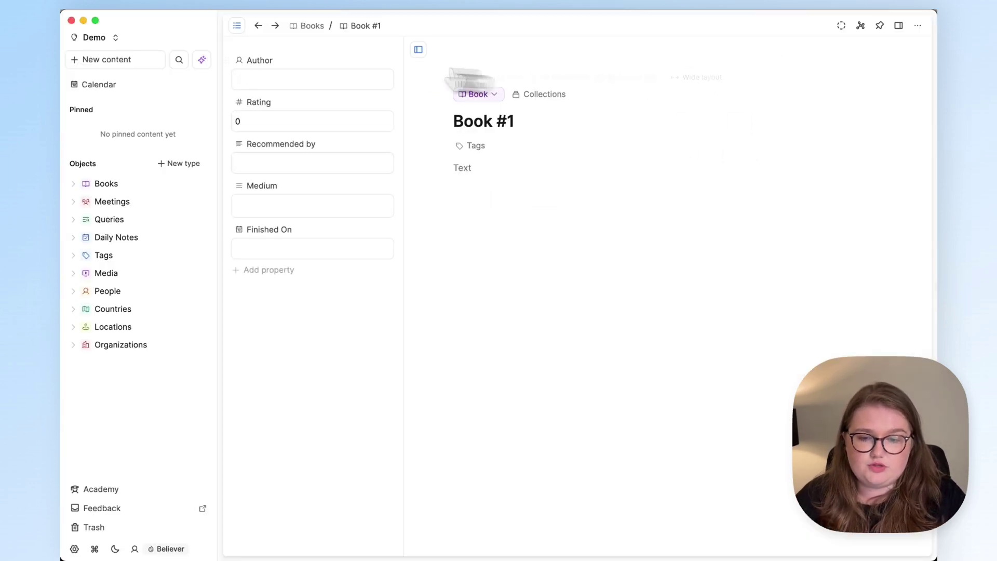
click(237, 26)
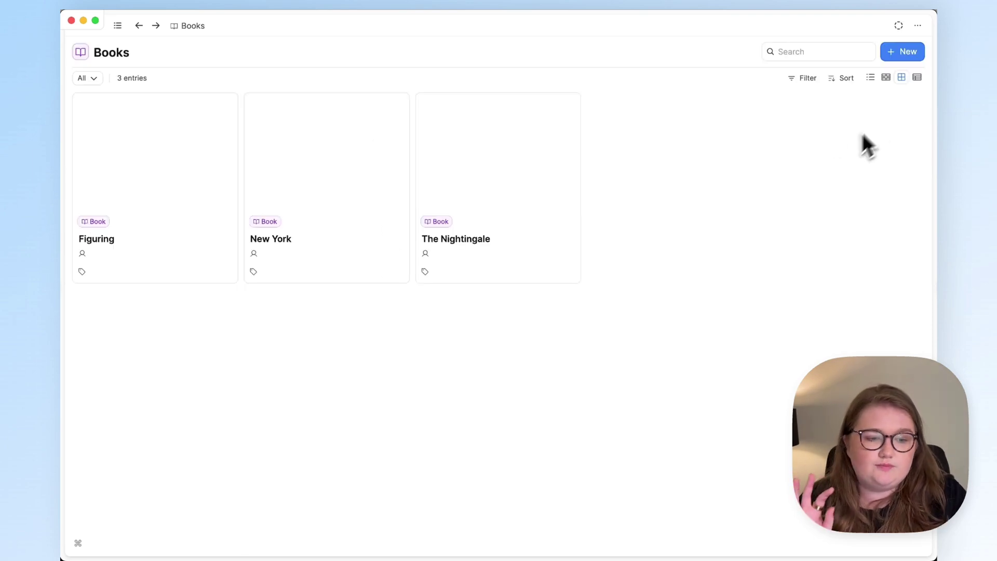
Switch Books to table view and narrow the Description and Tags columns
click(917, 78)
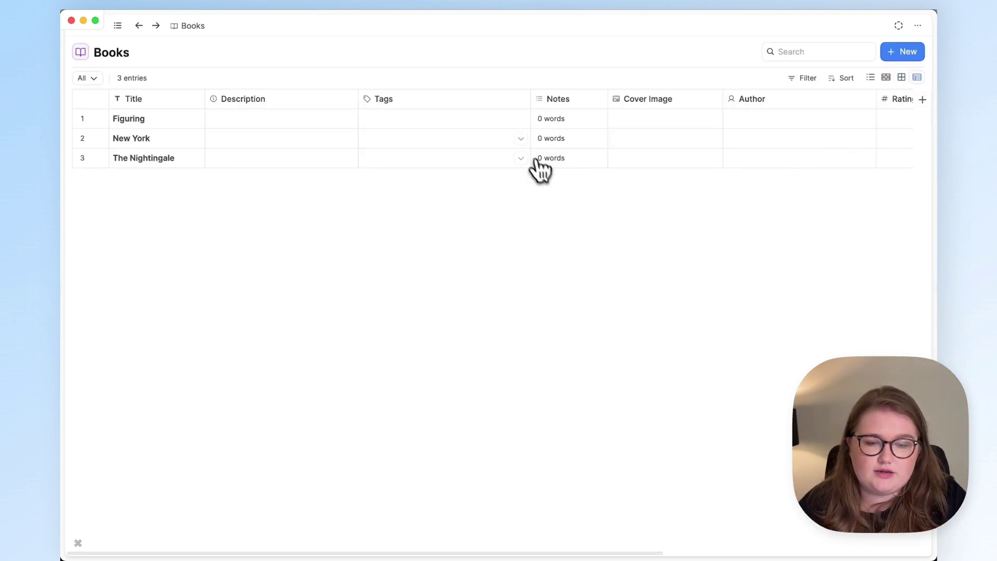
drag(360, 104, 298, 103)
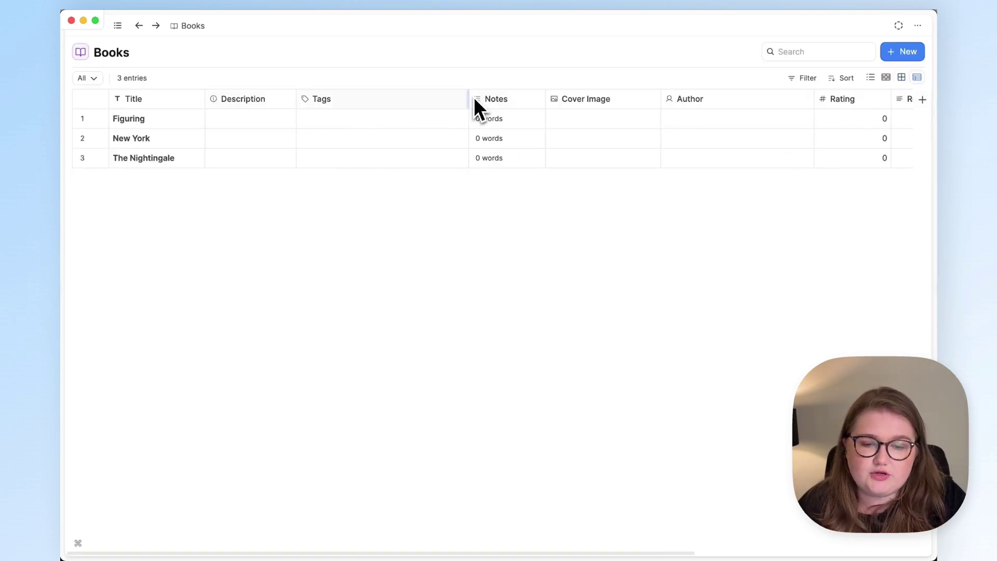
drag(472, 99, 445, 100)
Move the Finished On column between Cover Image and Author and widen it to show full dates
scroll(445, 104, right, 5)
drag(774, 114, 369, 95)
scroll(362, 96, left, 5)
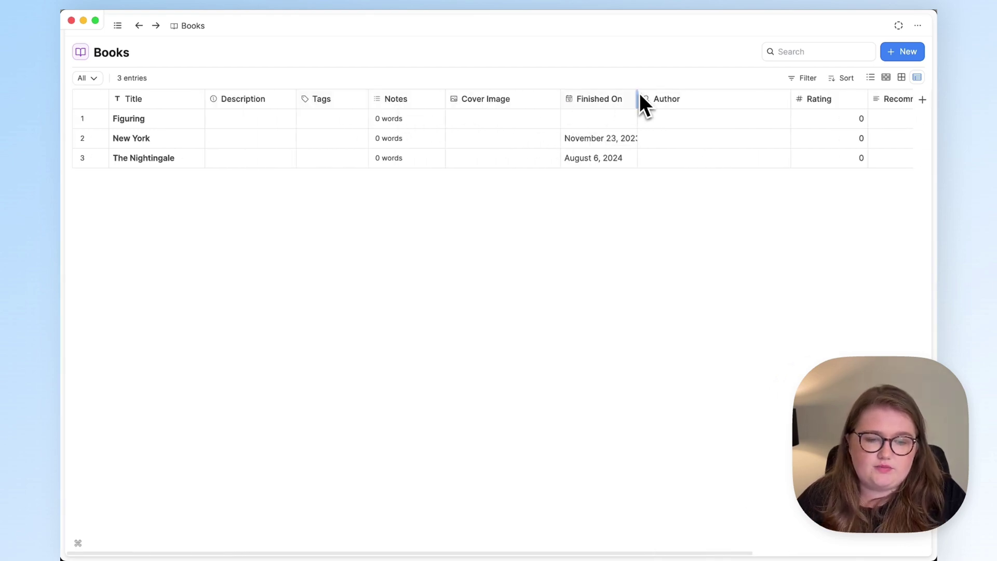
drag(637, 99, 661, 101)
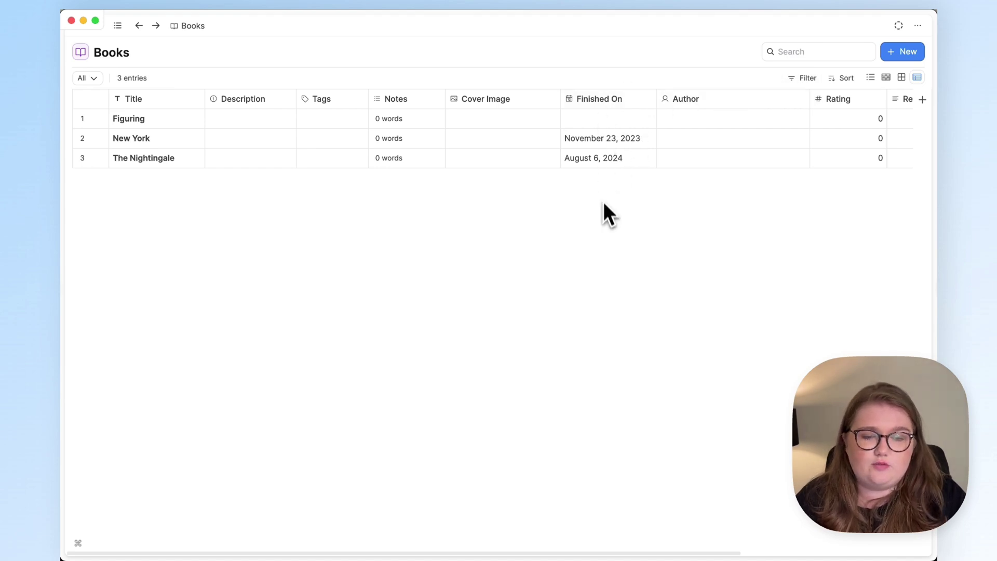
Add a Books filter: Finished On is on or before the specific date 31st Dec 2024
click(803, 78)
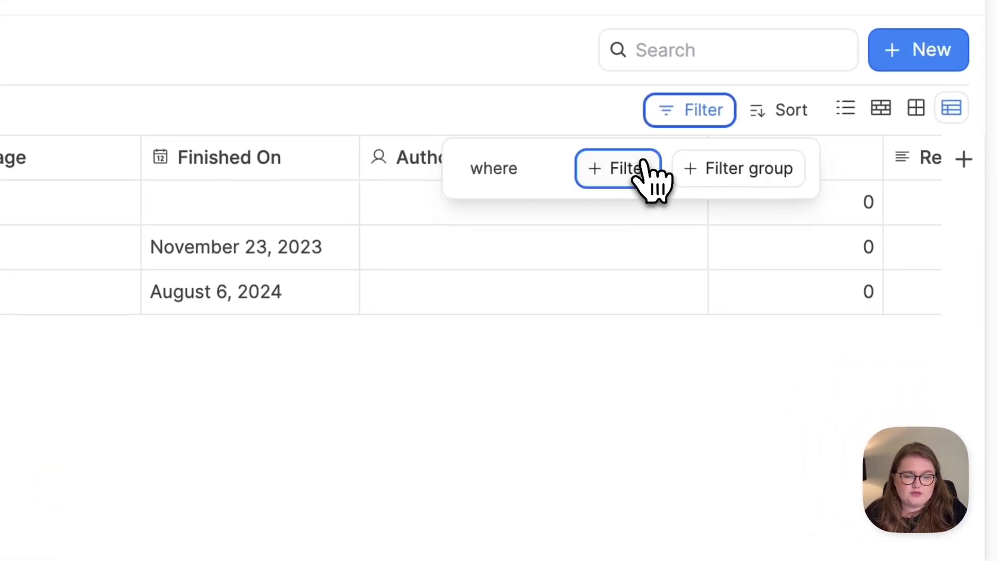
click(646, 177)
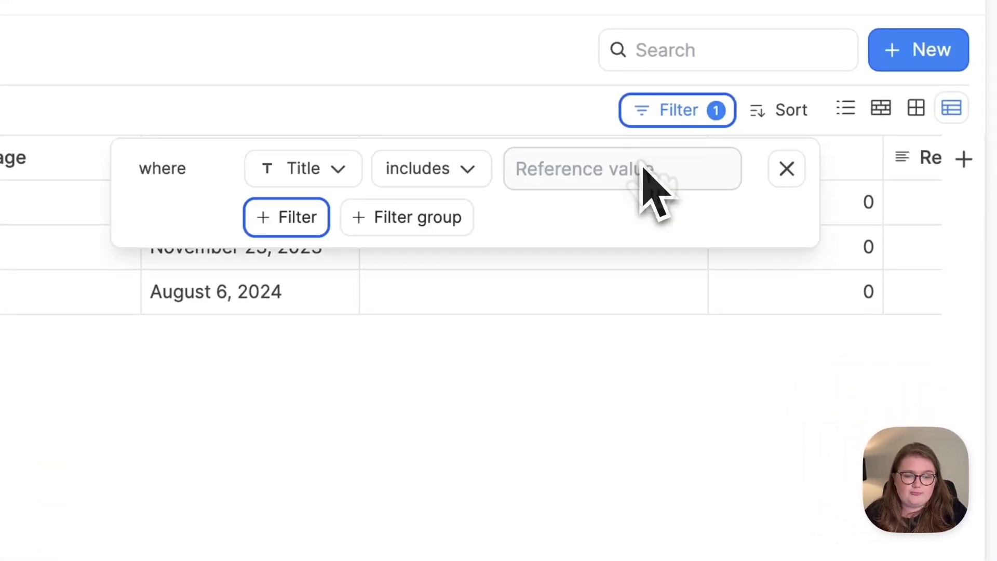
click(345, 176)
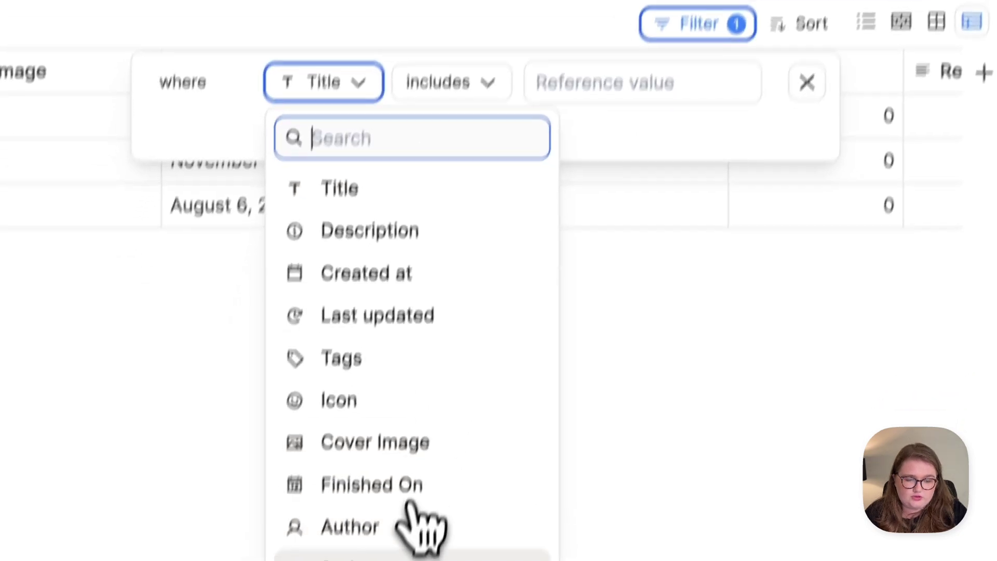
click(405, 436)
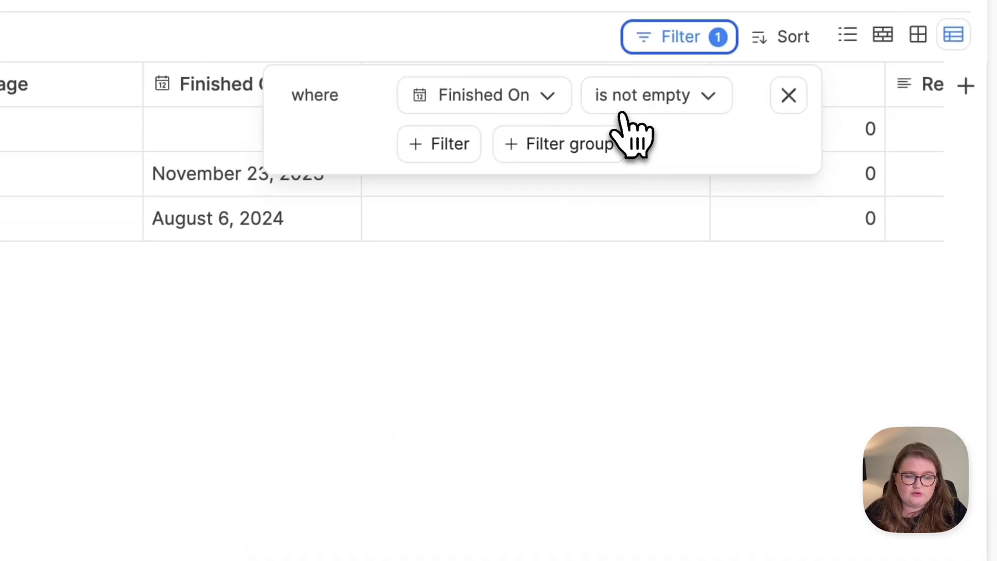
click(652, 70)
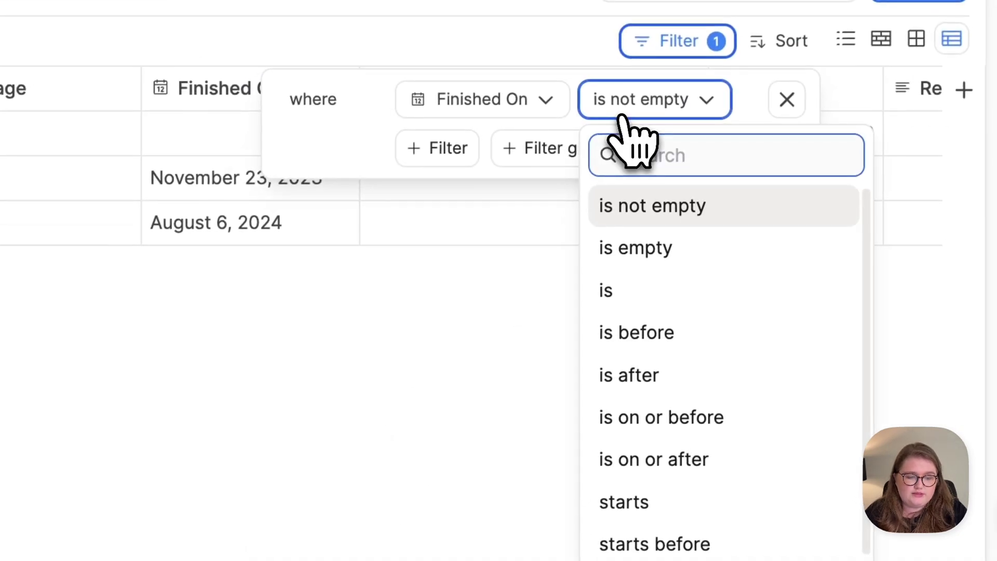
click(645, 416)
click(691, 106)
click(753, 502)
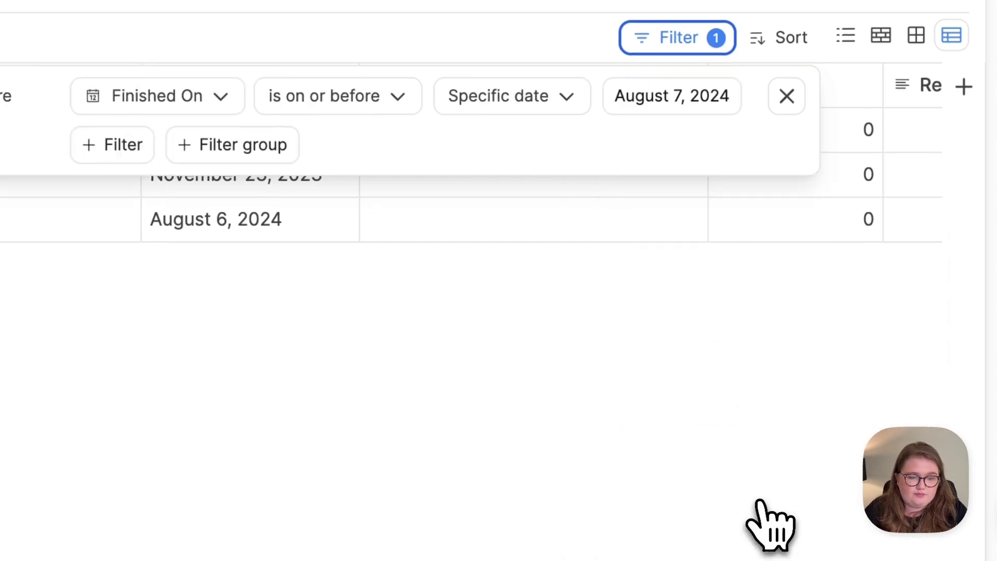
click(675, 99)
text(31st Dec 2)
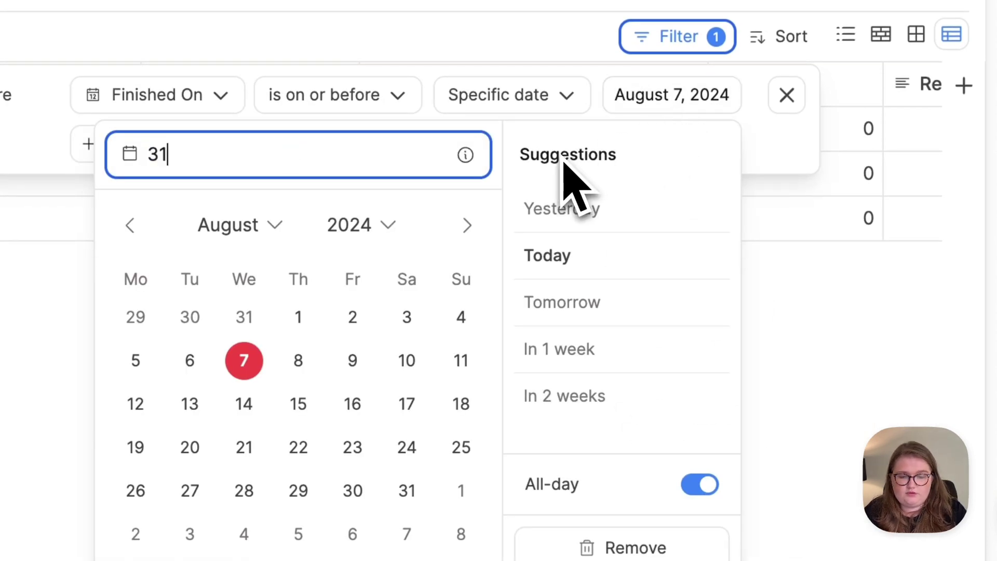
text(024)
key(Return)
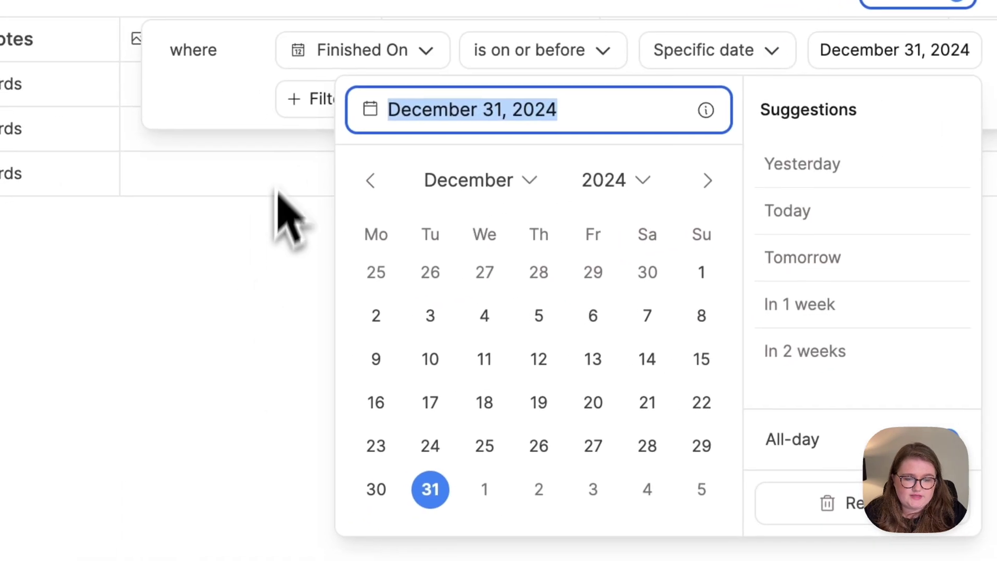
Add a second filter: Finished On is on or after the specific date 1st Jan 2024
click(296, 101)
click(303, 106)
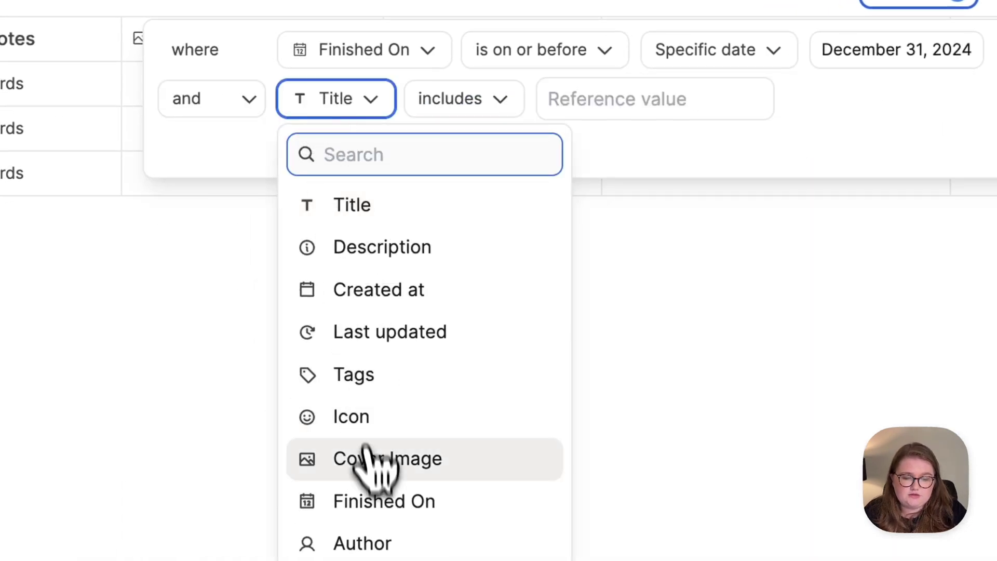
click(377, 499)
click(536, 101)
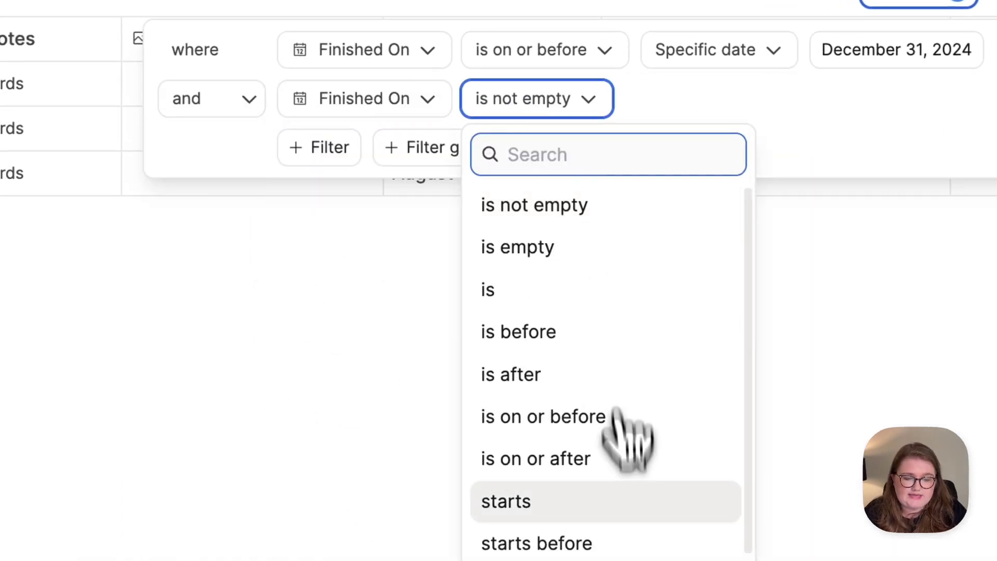
click(634, 458)
click(472, 109)
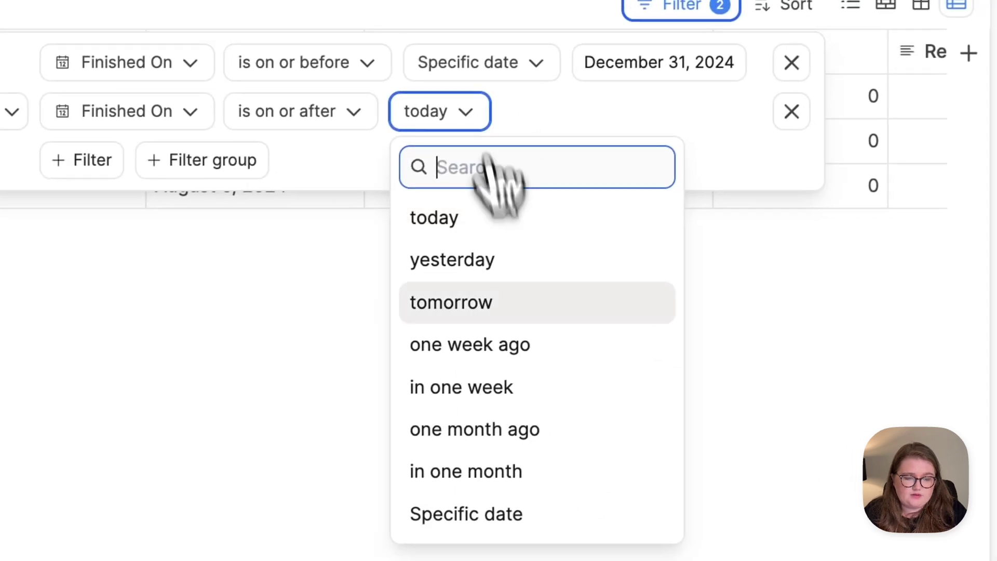
click(543, 494)
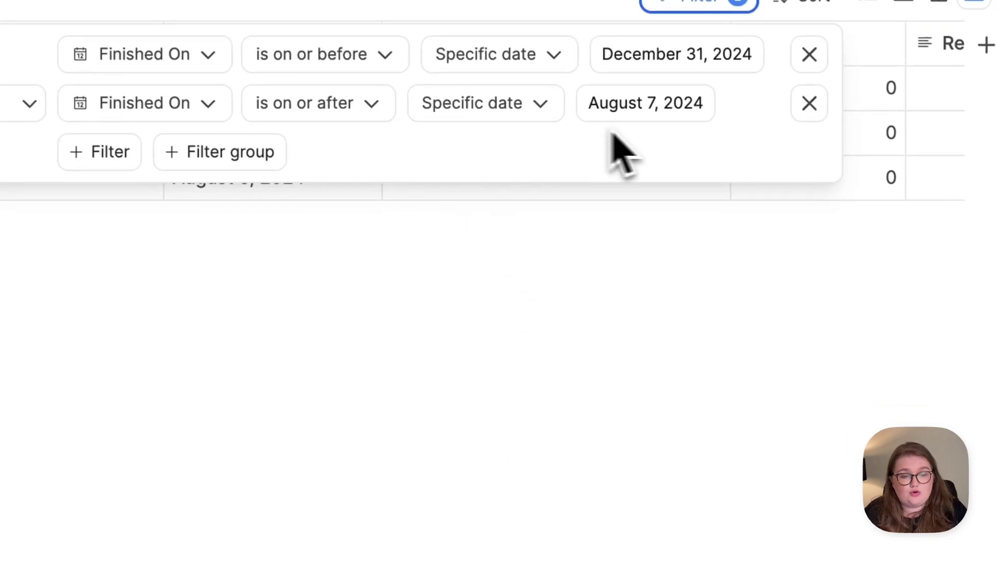
click(631, 115)
text(1st Ja)
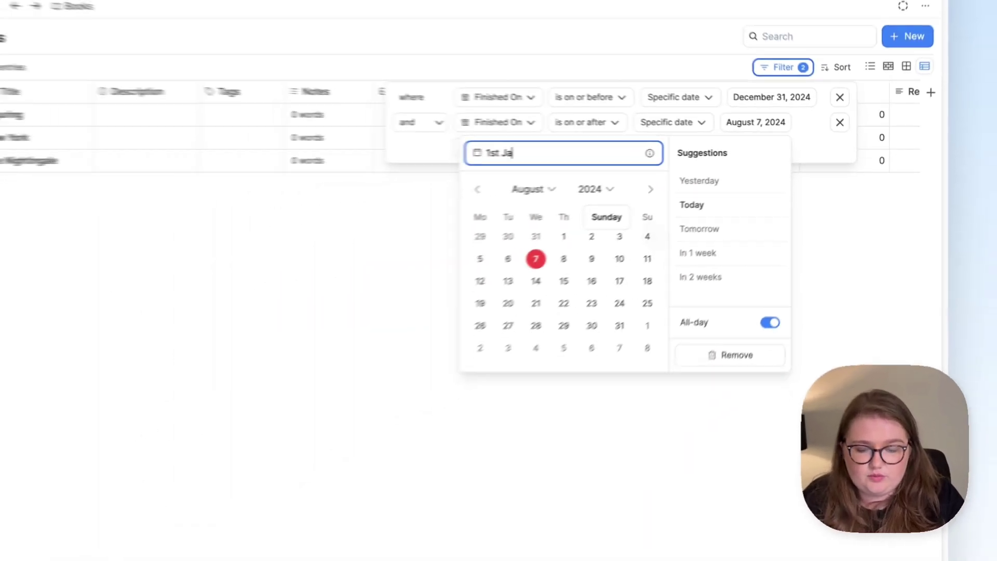
text(n 2024)
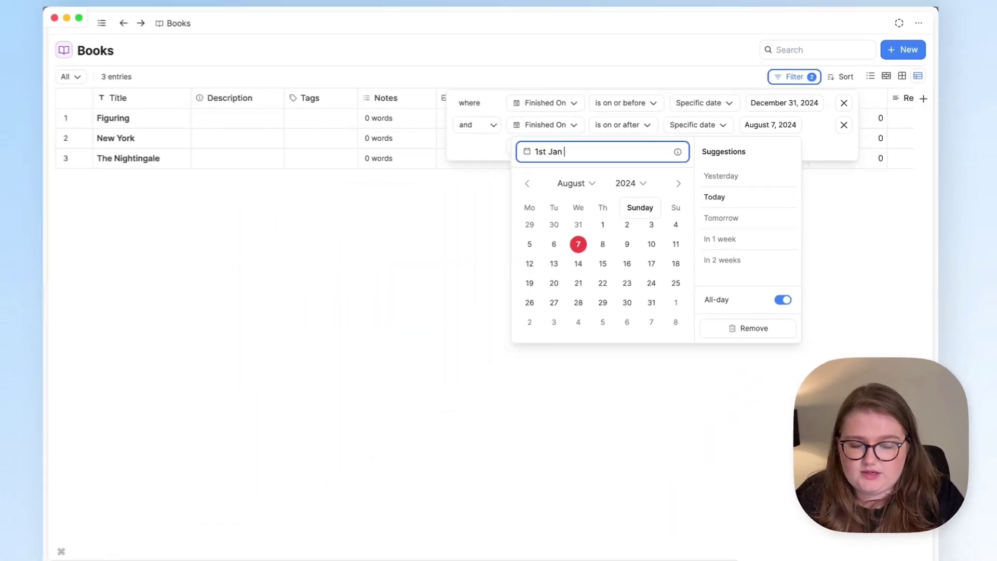
key(Return)
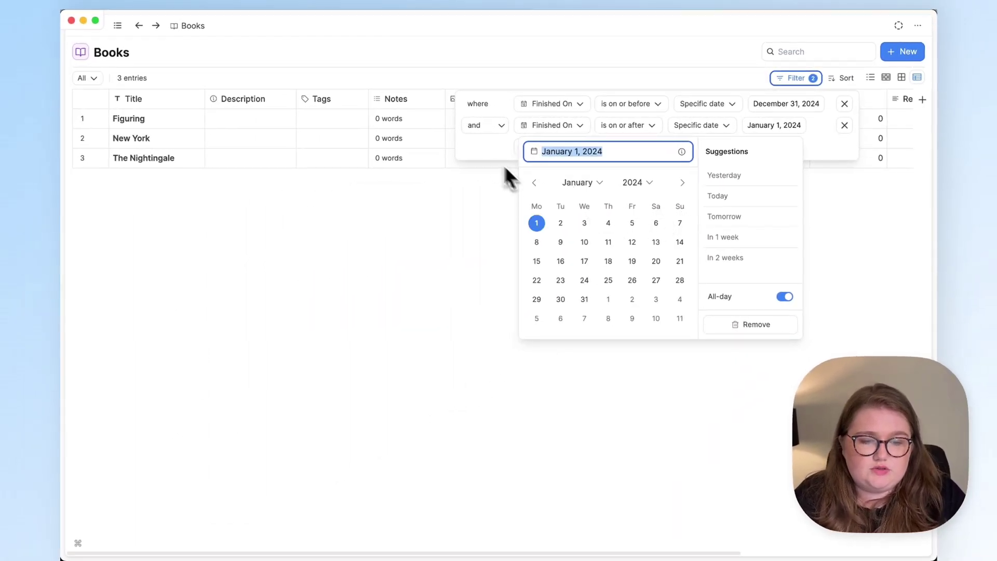
click(478, 151)
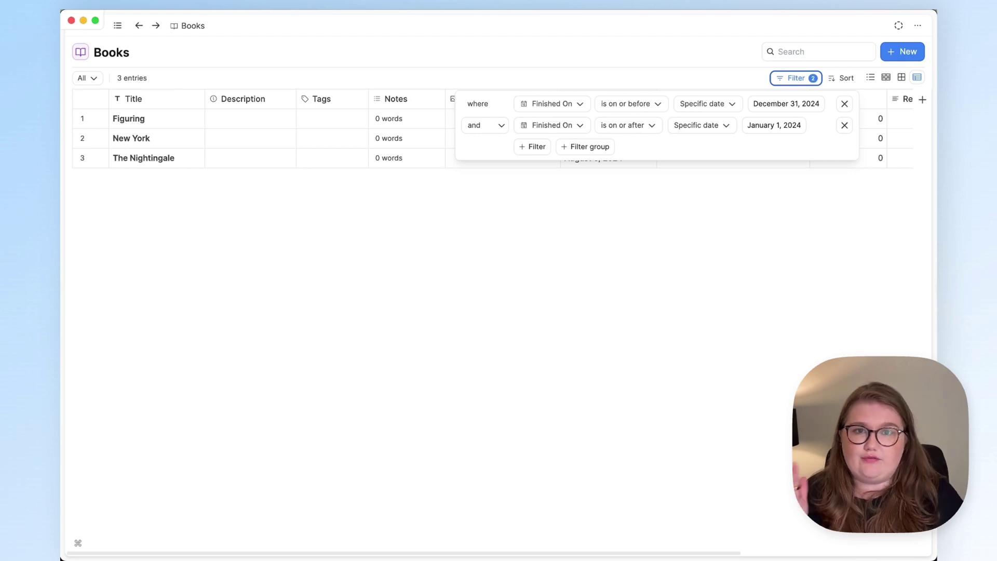
Apply the filters so only The Nightingale remains, then review the two Finished On conditions
click(510, 178)
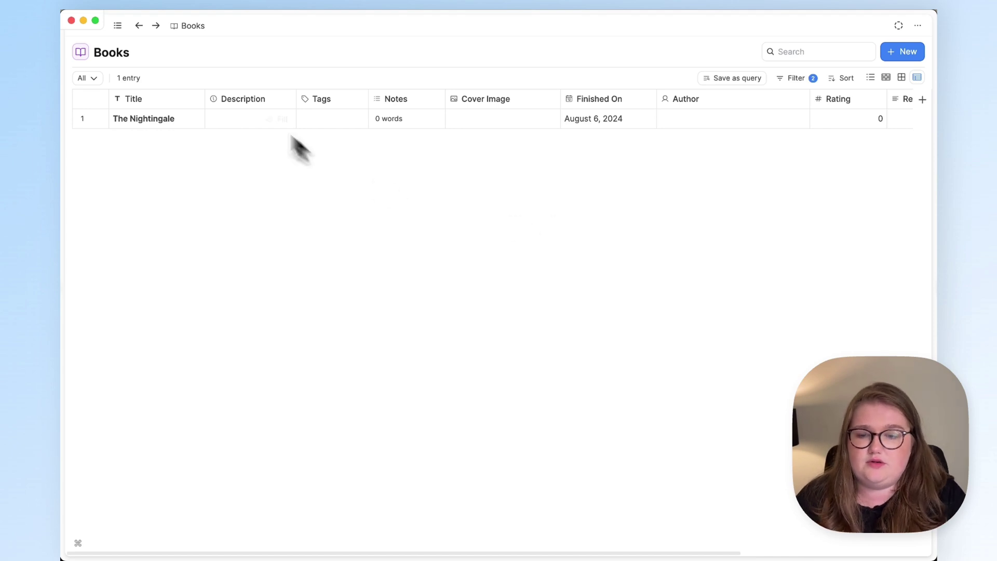
click(814, 77)
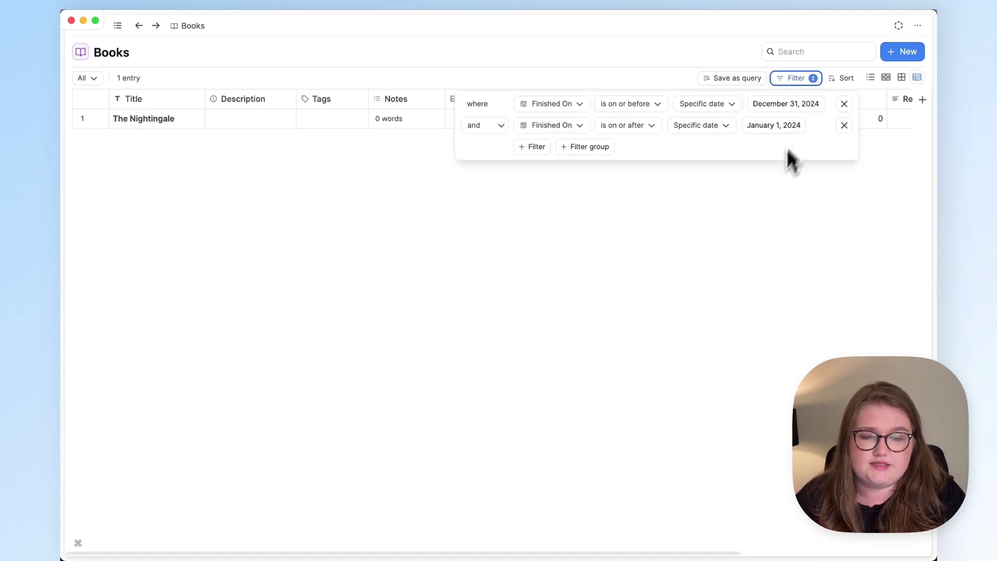
click(773, 181)
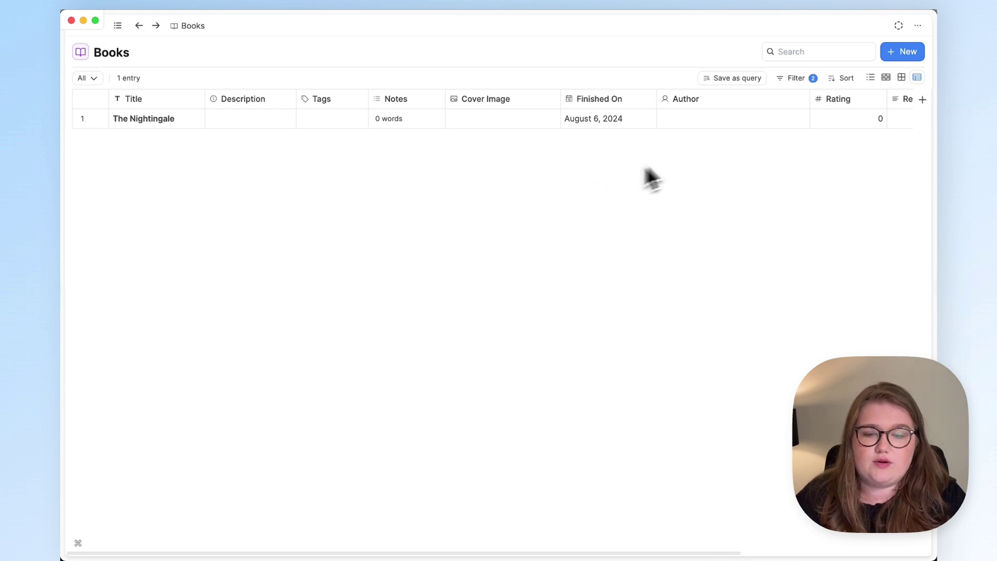
click(796, 79)
click(759, 238)
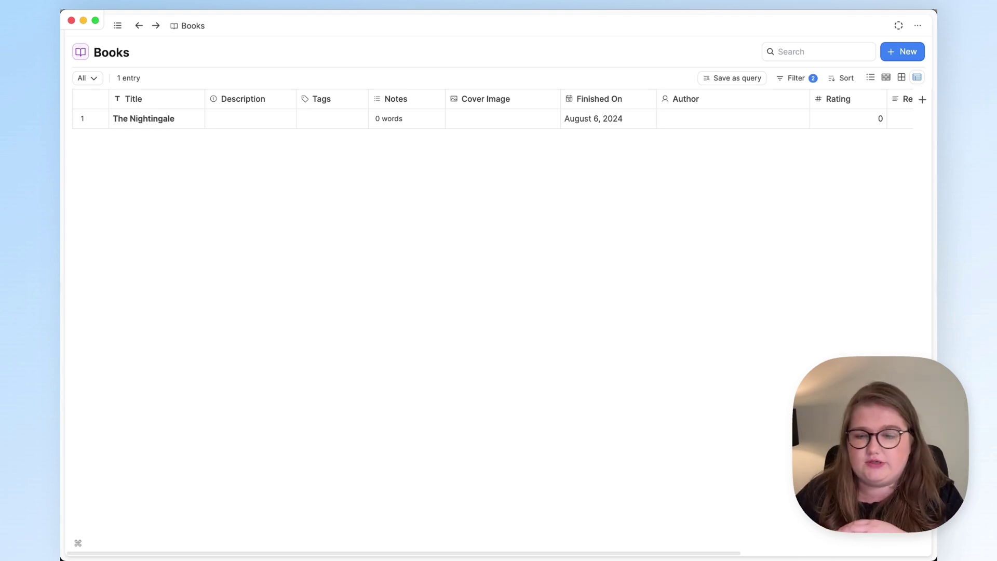
Save the filtered Books table as a new query and check its filters in Edit query
click(739, 82)
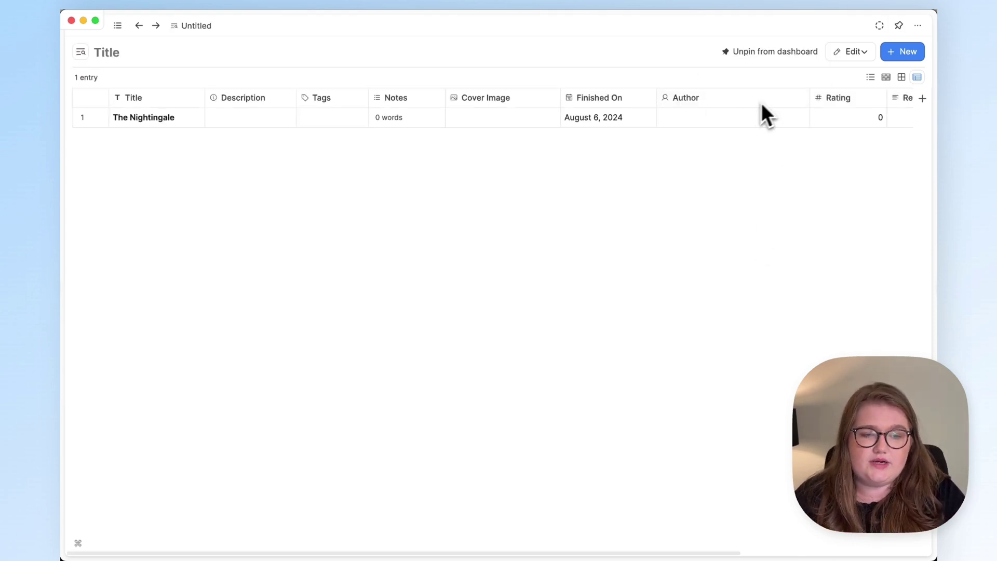
click(847, 52)
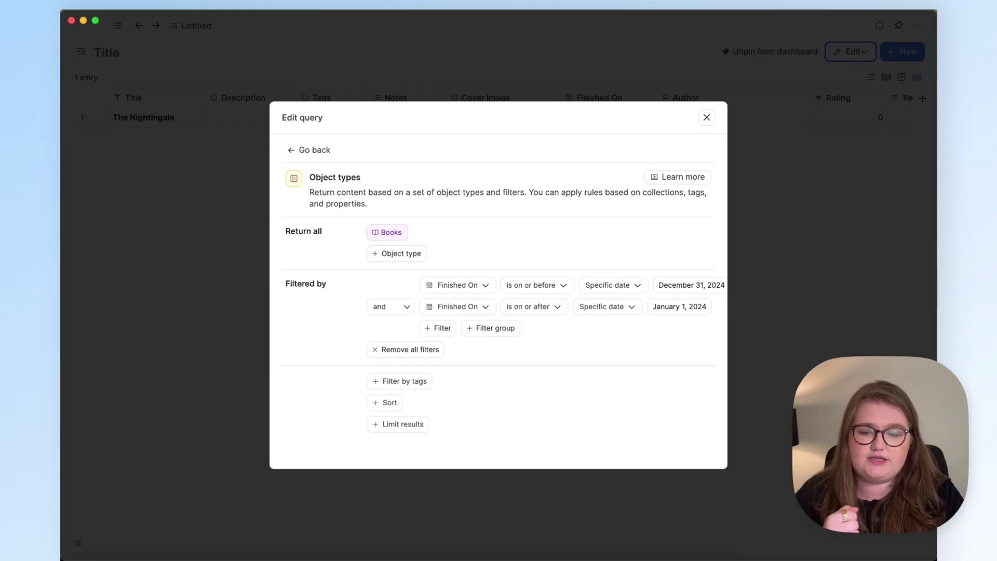
click(790, 207)
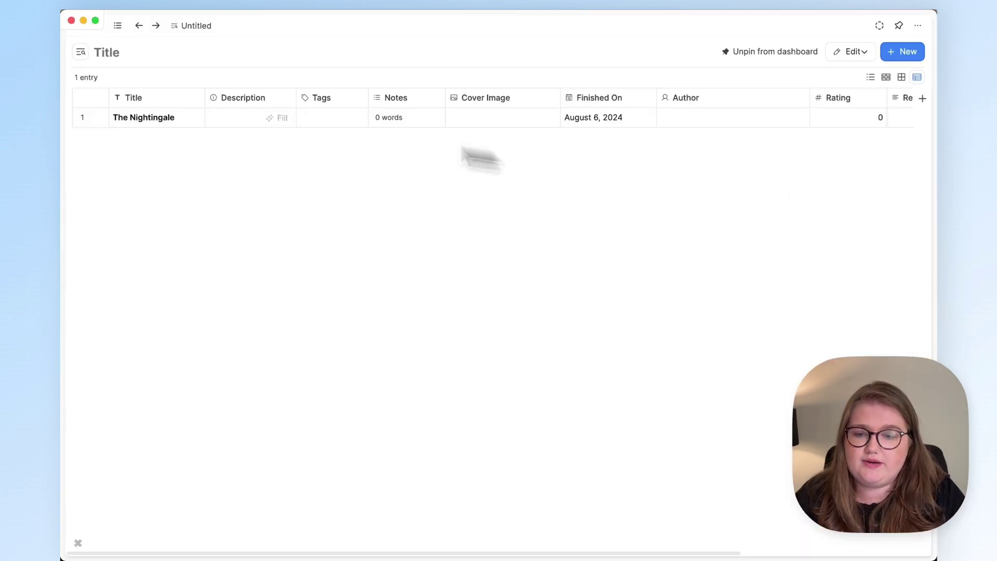
Title the query 'Read in 2024' and give it a books icon
text(Read)
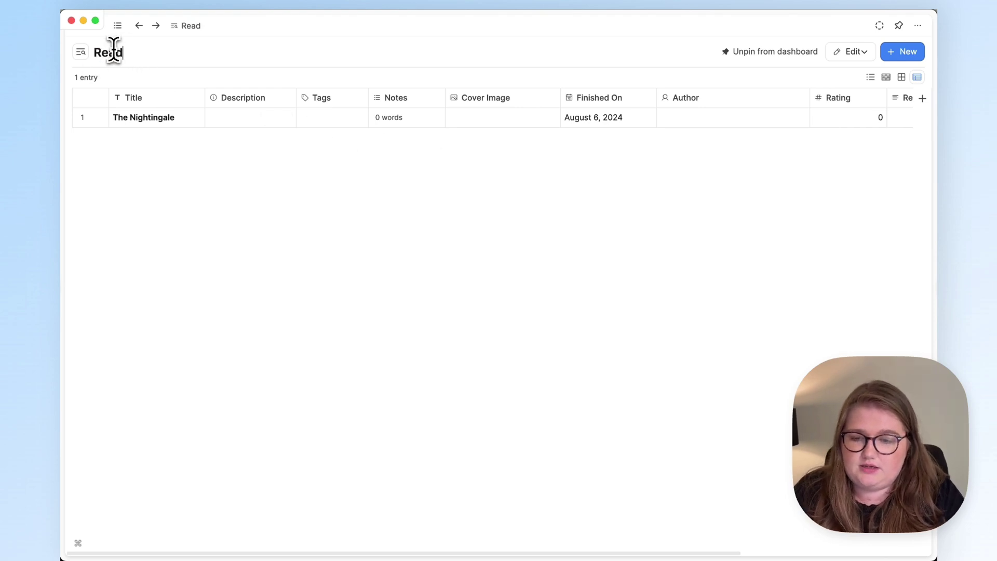
text( in 2024)
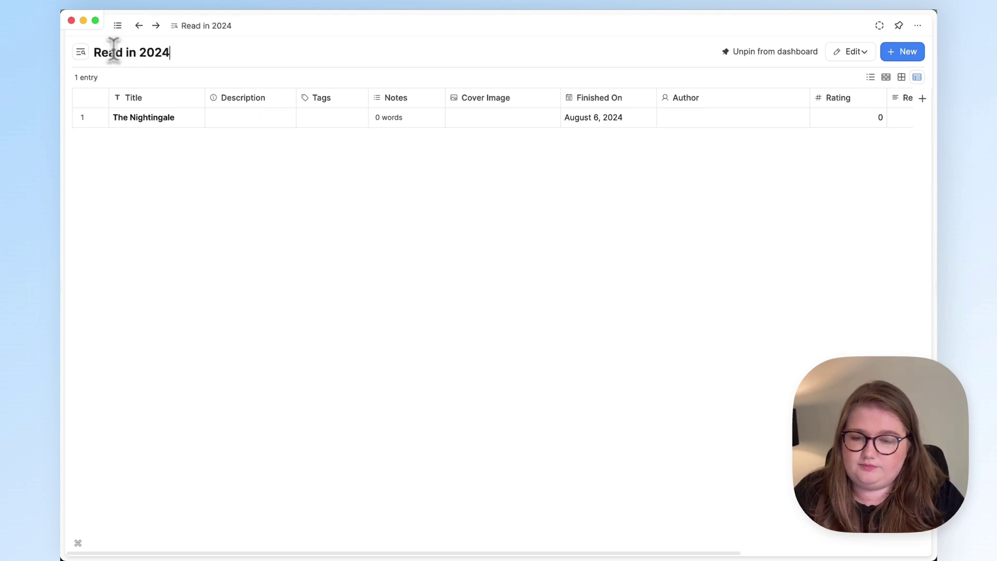
click(79, 54)
click(146, 104)
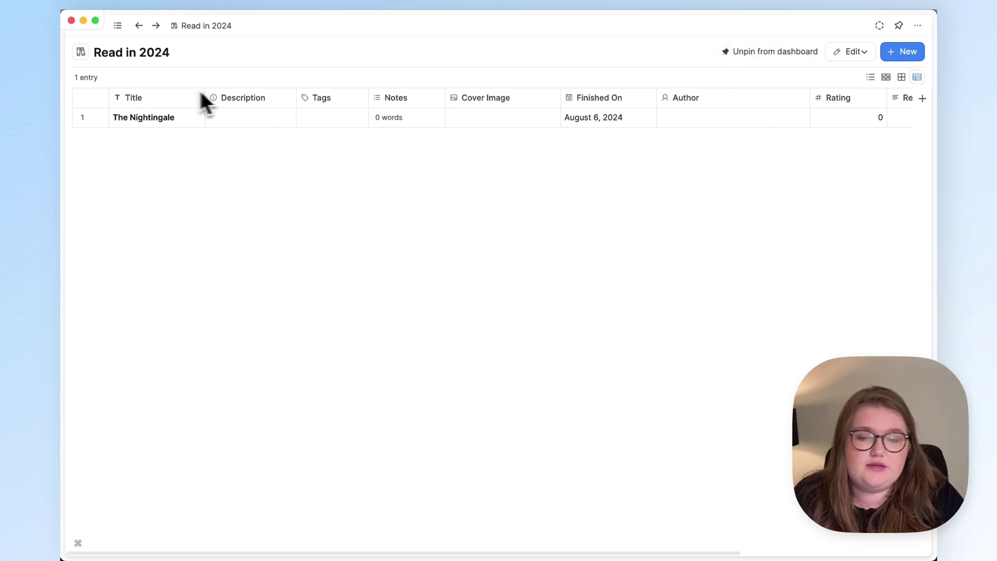
Open the Books table from the sidebar and bring up its list of views
click(118, 26)
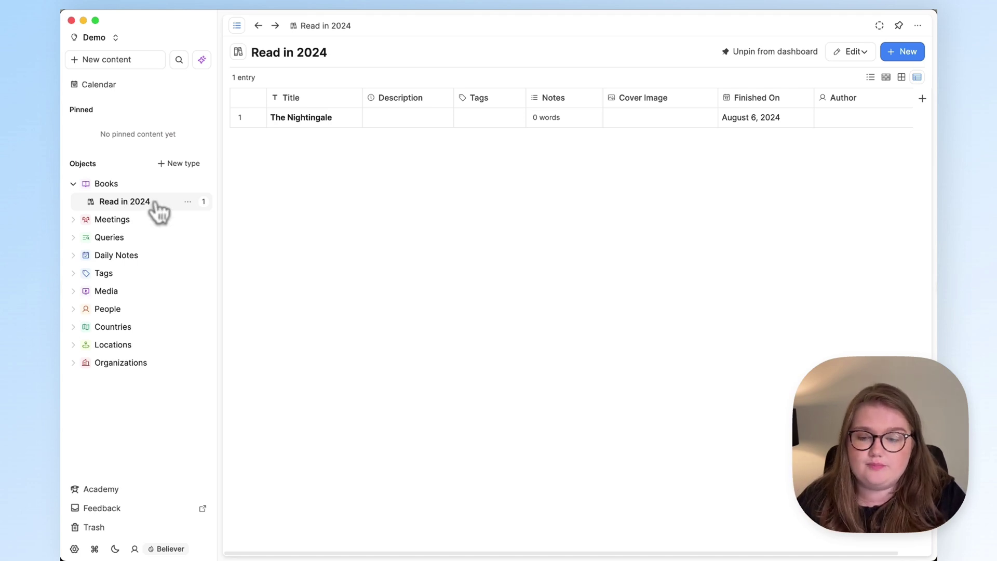
click(143, 186)
click(245, 78)
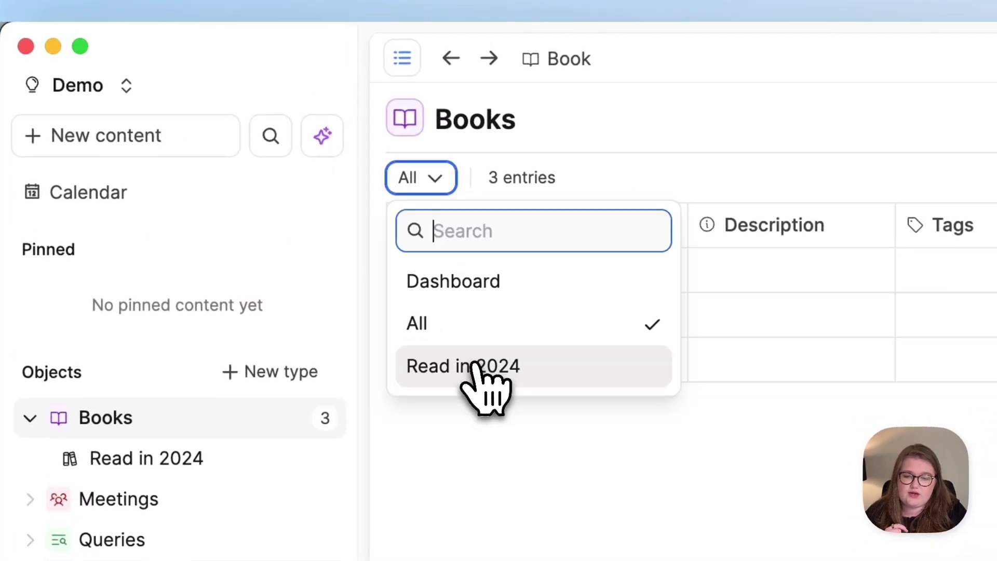
click(475, 366)
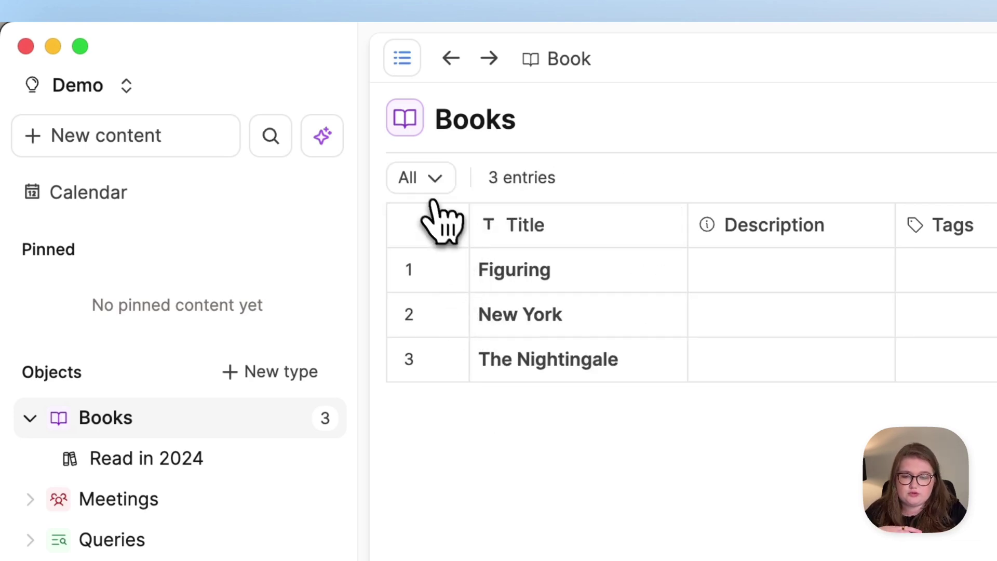
Show Books through the Read in 2024 view, also opened from the Books dashboard
click(431, 196)
click(445, 361)
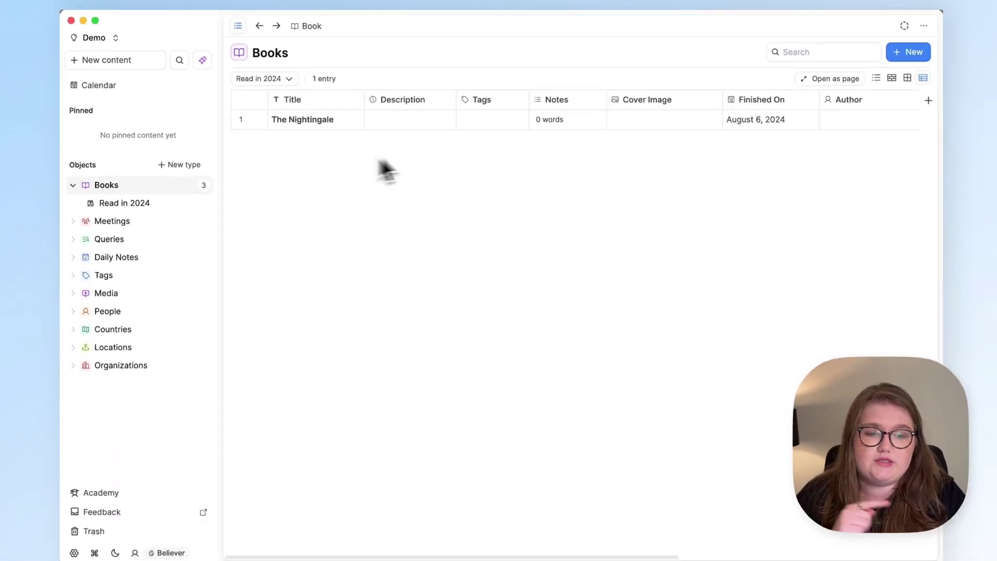
click(288, 79)
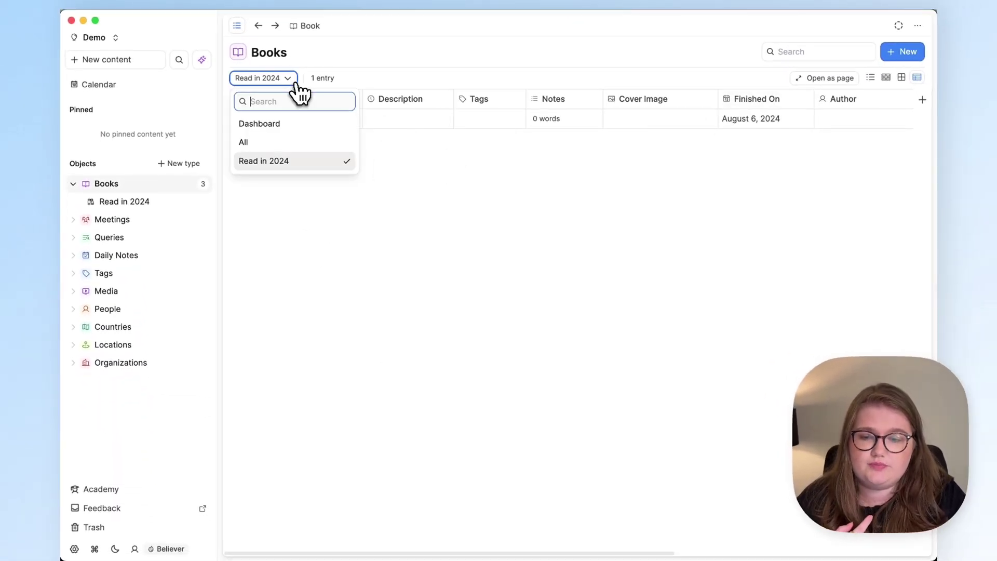
click(282, 124)
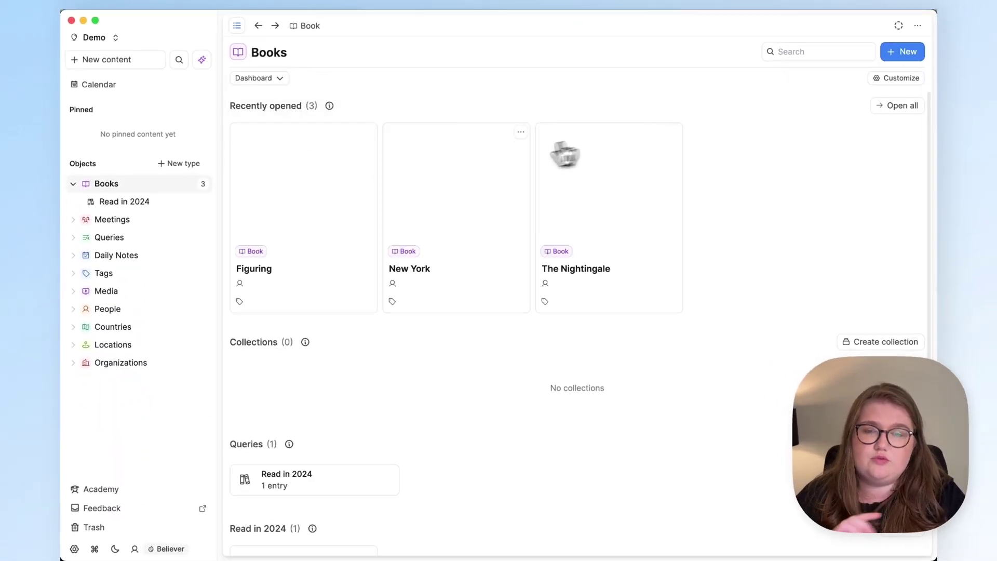
scroll(403, 300, down, 6)
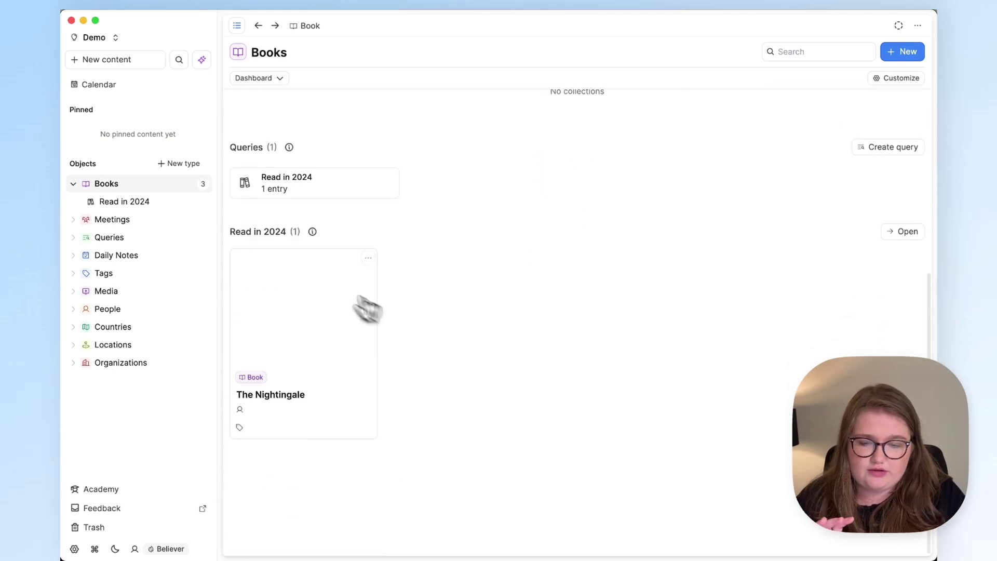
click(901, 232)
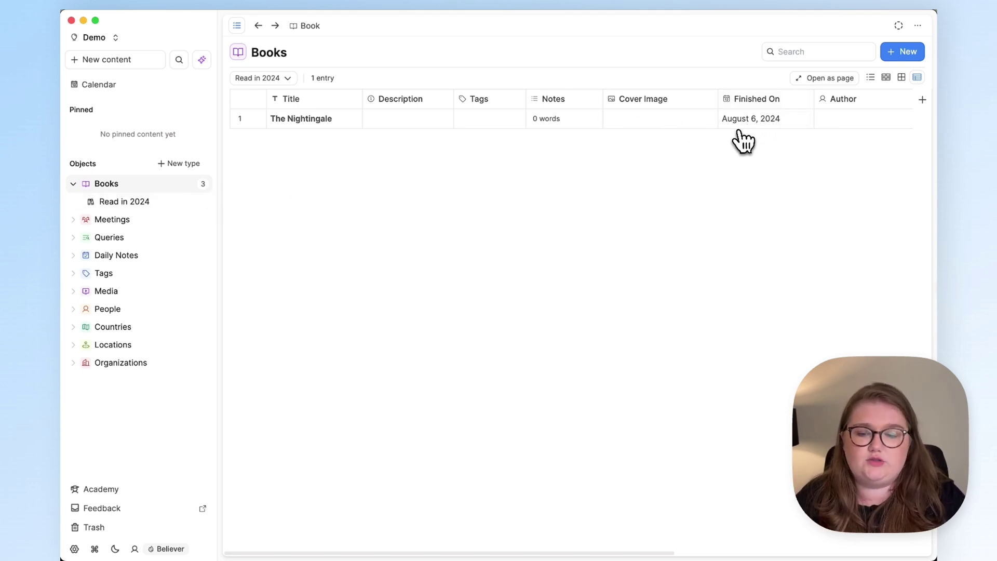
Show all books and set Figuring's Finished On date to August 9, 2024
click(200, 183)
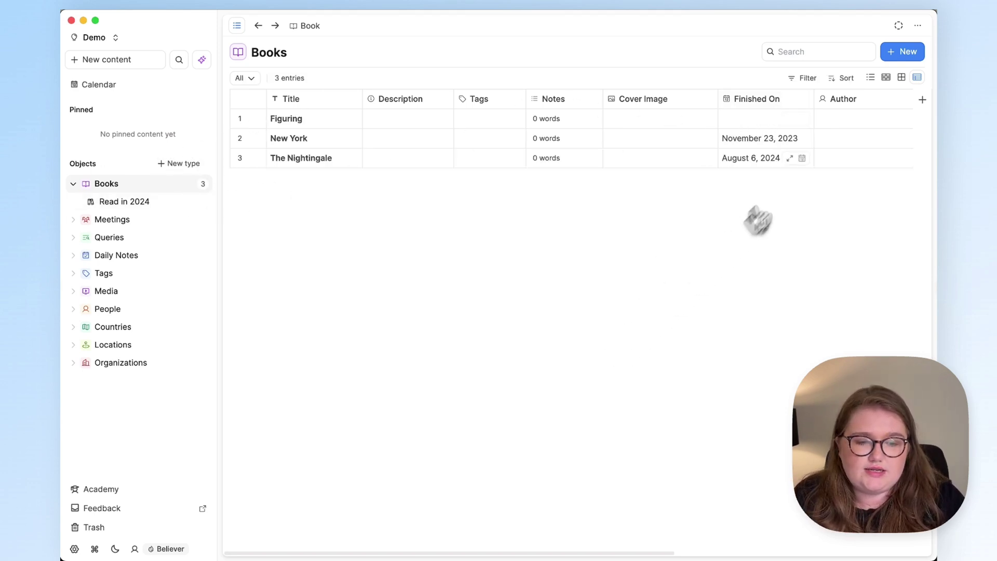
click(748, 119)
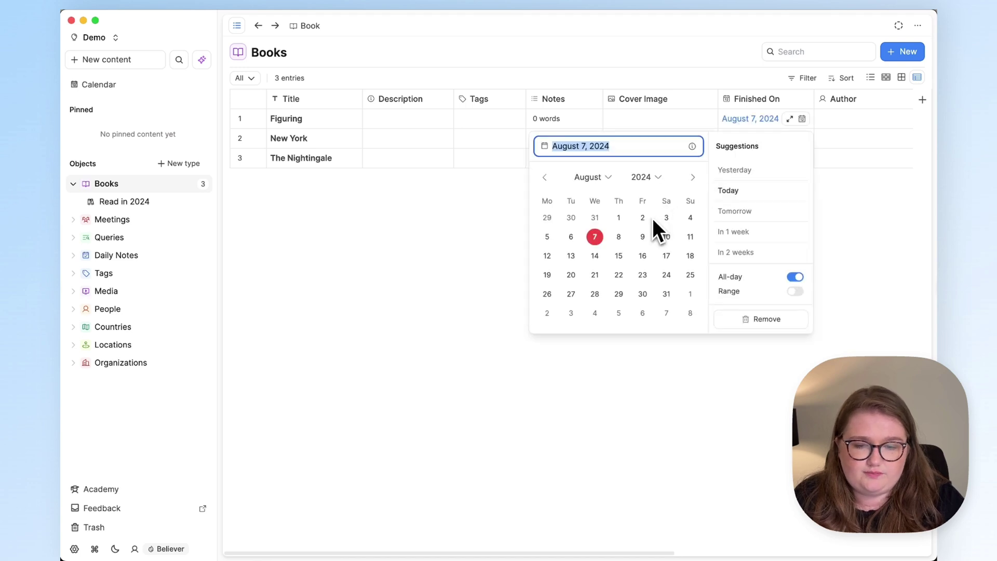
click(642, 237)
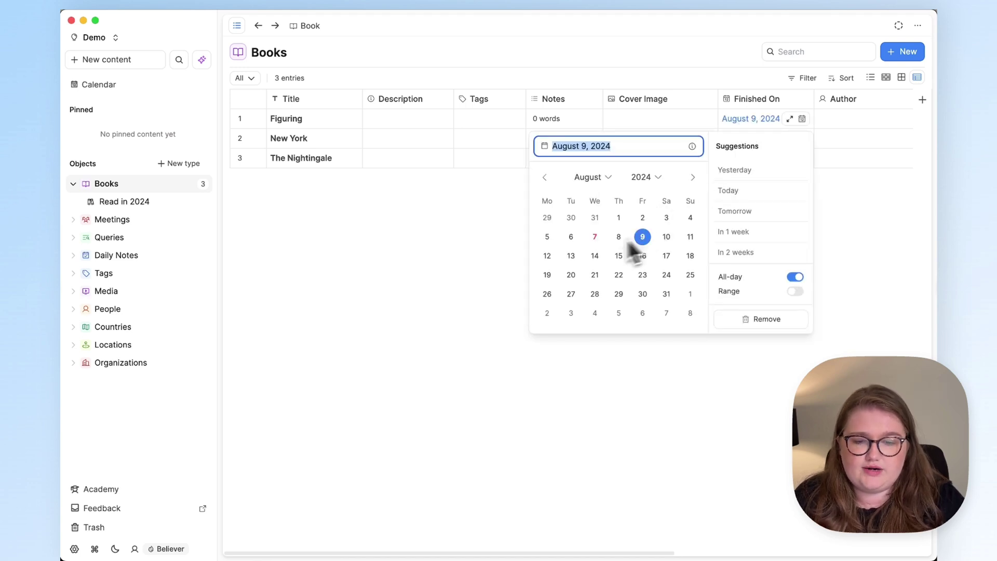
click(451, 277)
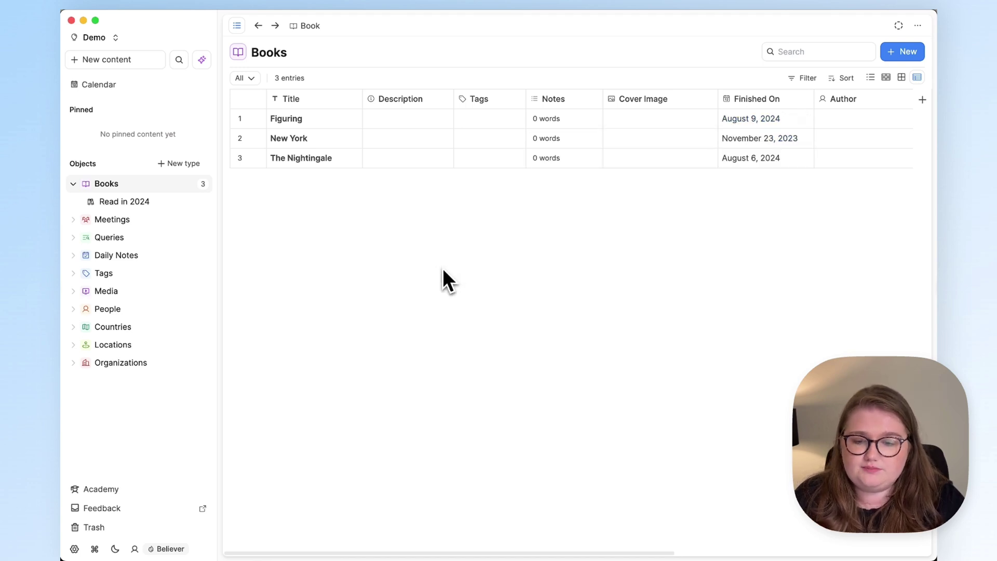
Open the Read in 2024 query and remove Figuring's finish date
click(138, 208)
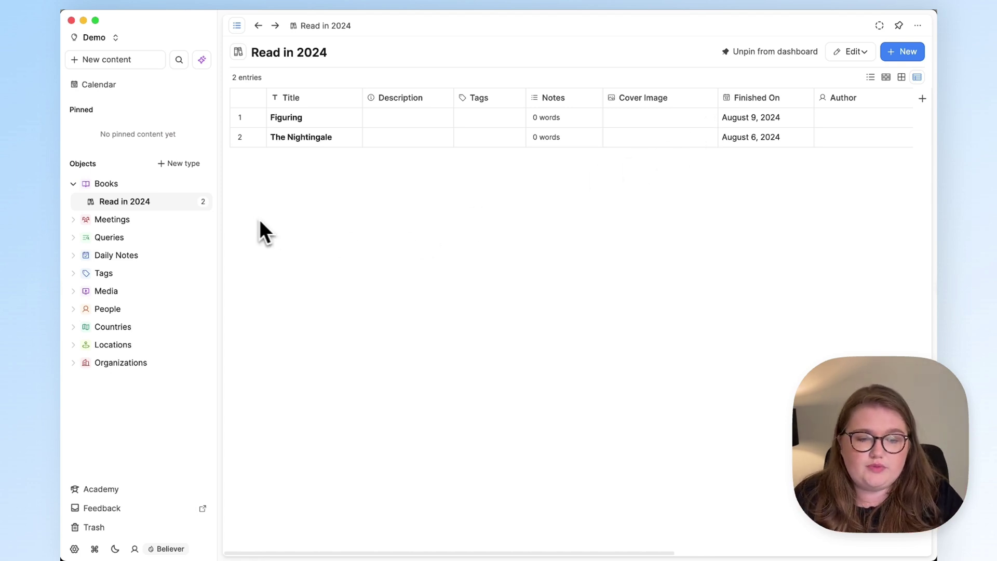
click(732, 121)
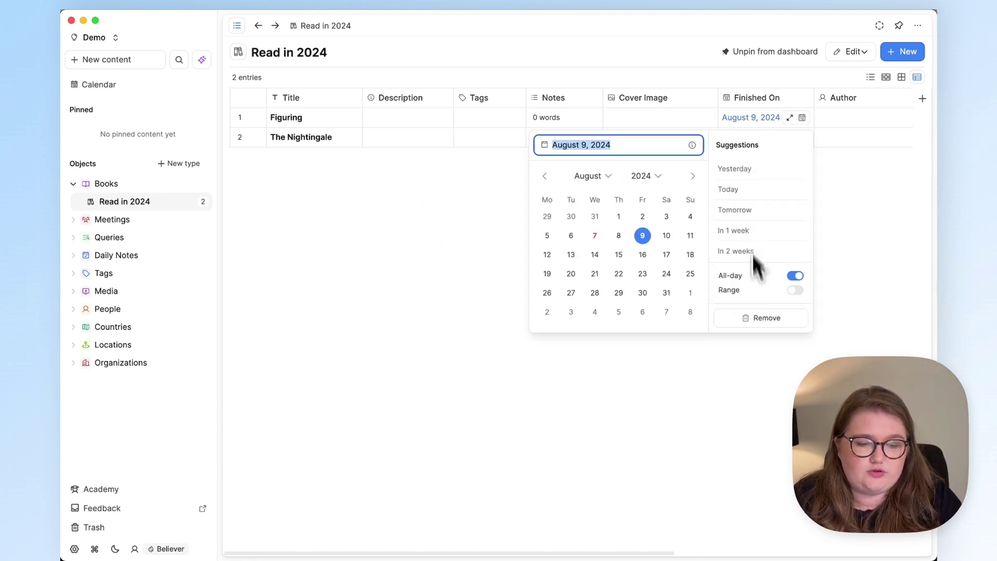
click(753, 319)
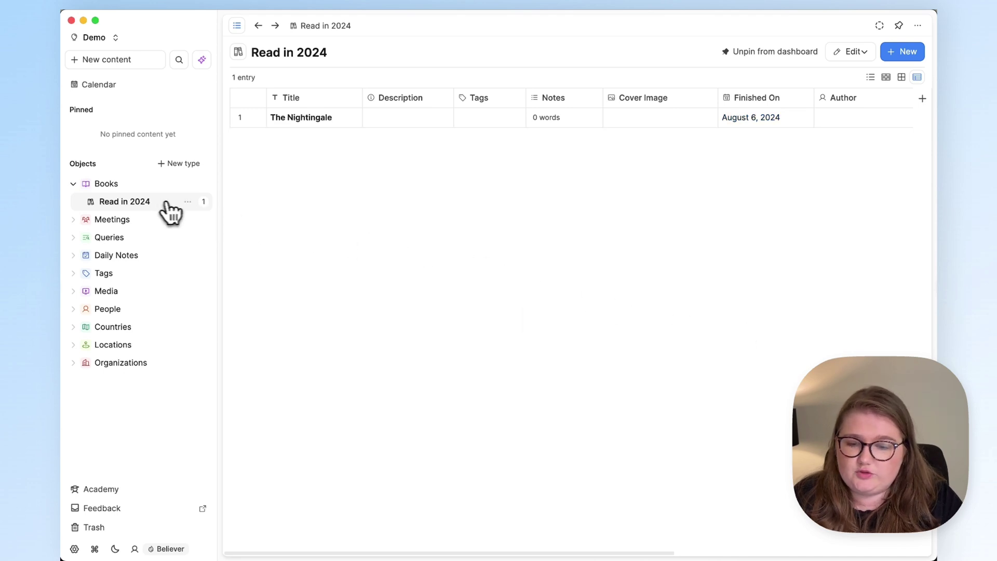
Duplicate the Read in 2024 query and rename the copy Read in 2023
click(188, 203)
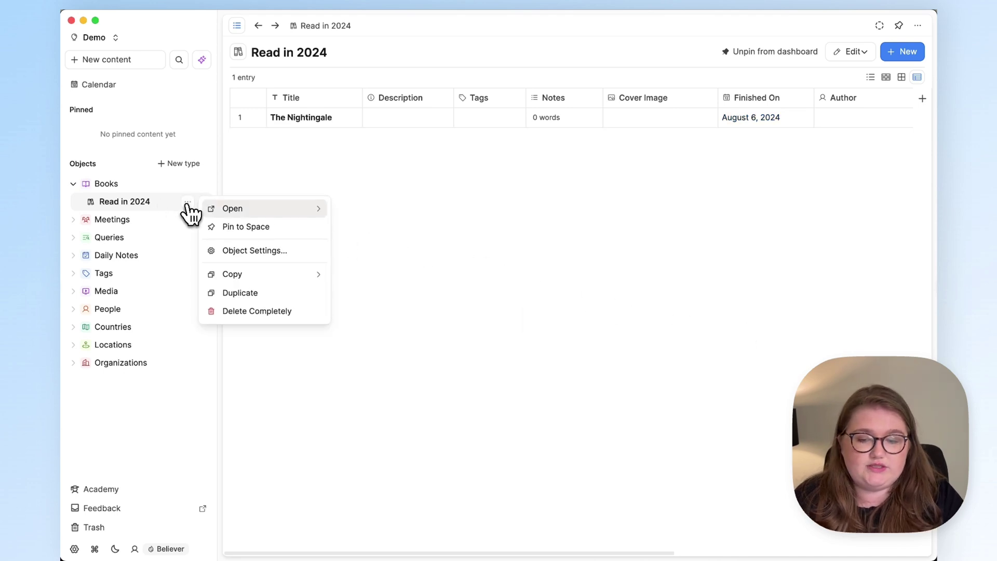
click(239, 293)
drag(321, 52, 440, 53)
text(3)
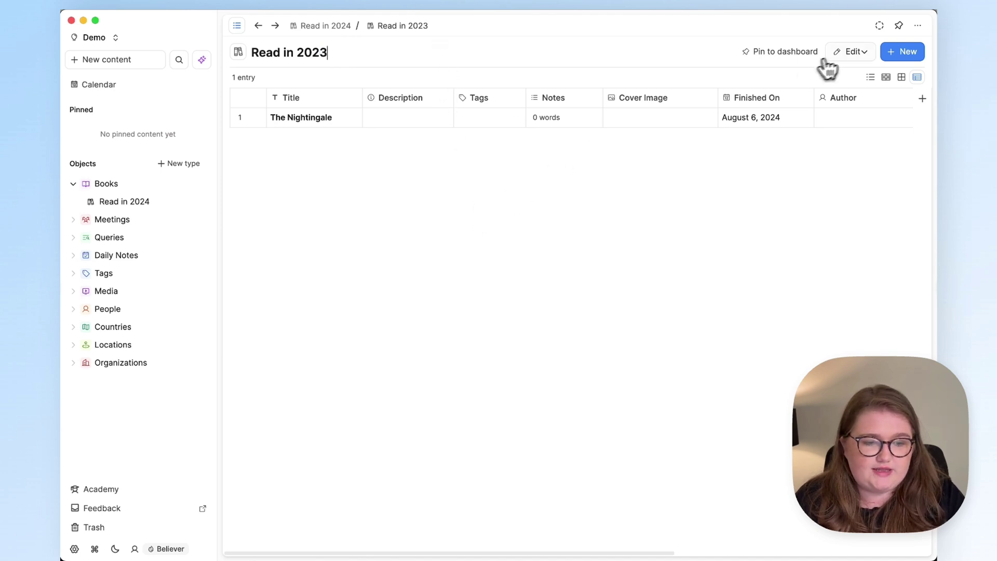
Change the query's date range to January 1 – December 31, 2023, apply it, and pin it to the dashboard
click(848, 54)
scroll(654, 281, right, 2)
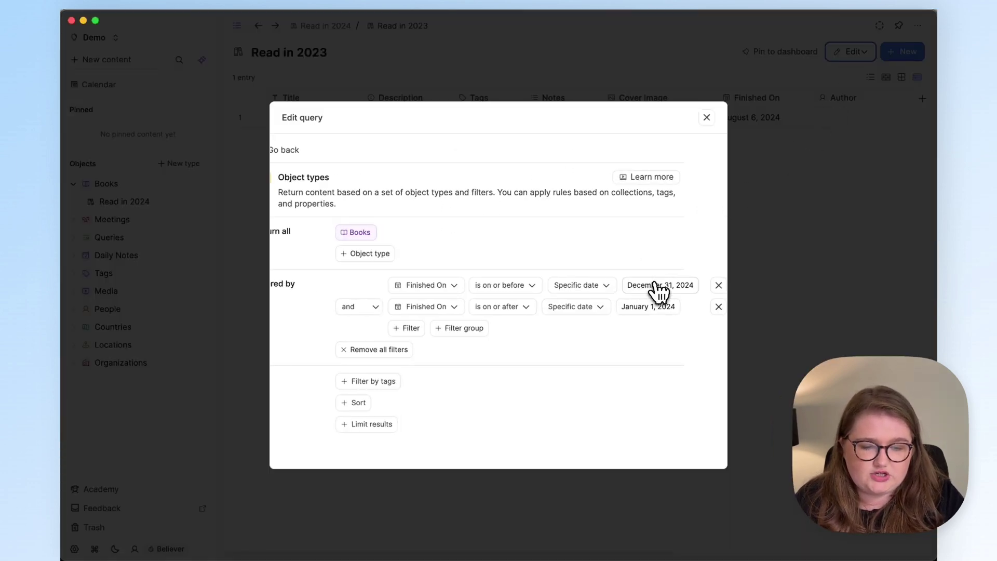
click(659, 289)
click(723, 310)
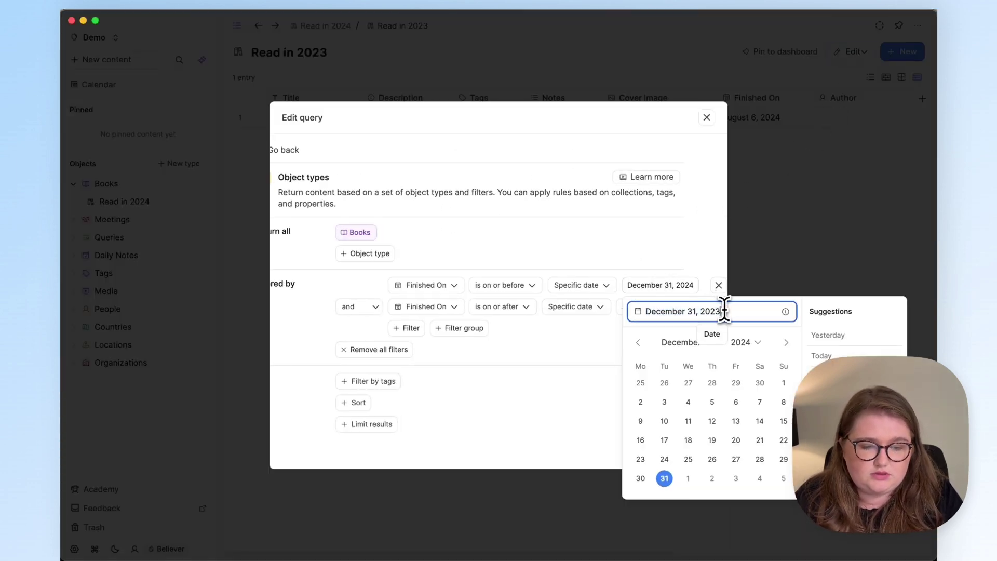
text(3)
click(645, 295)
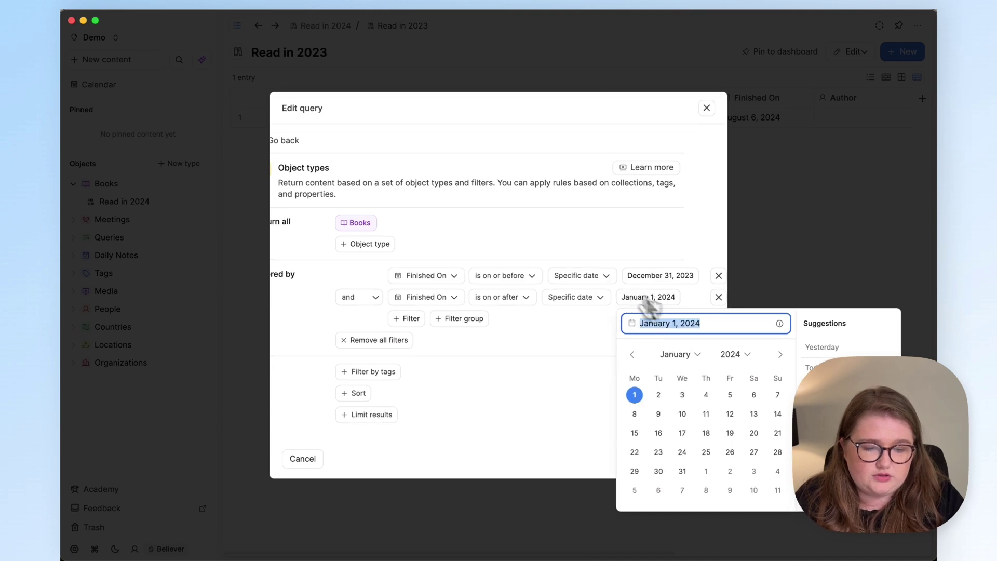
click(725, 324)
text(3)
key(Return)
click(541, 367)
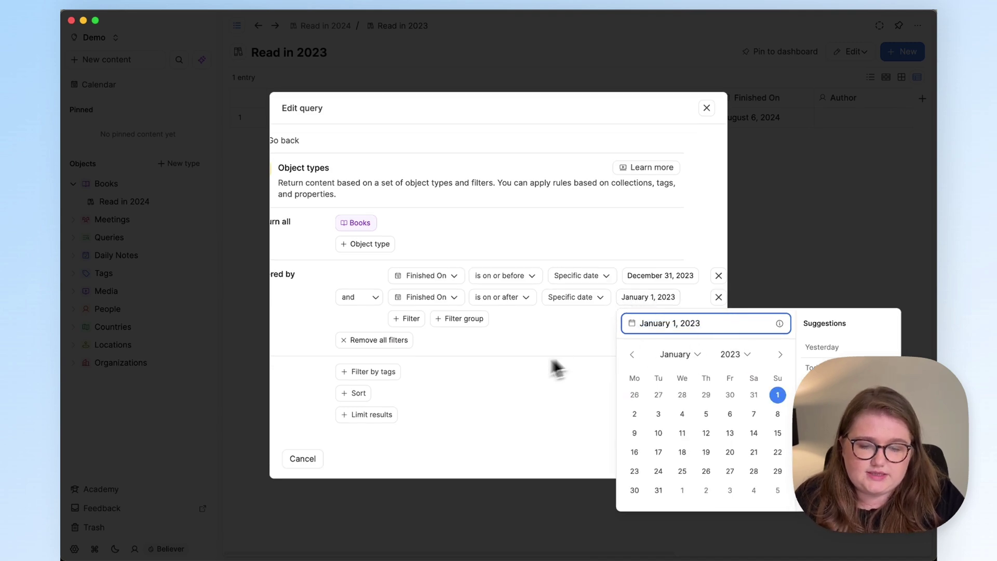
click(693, 458)
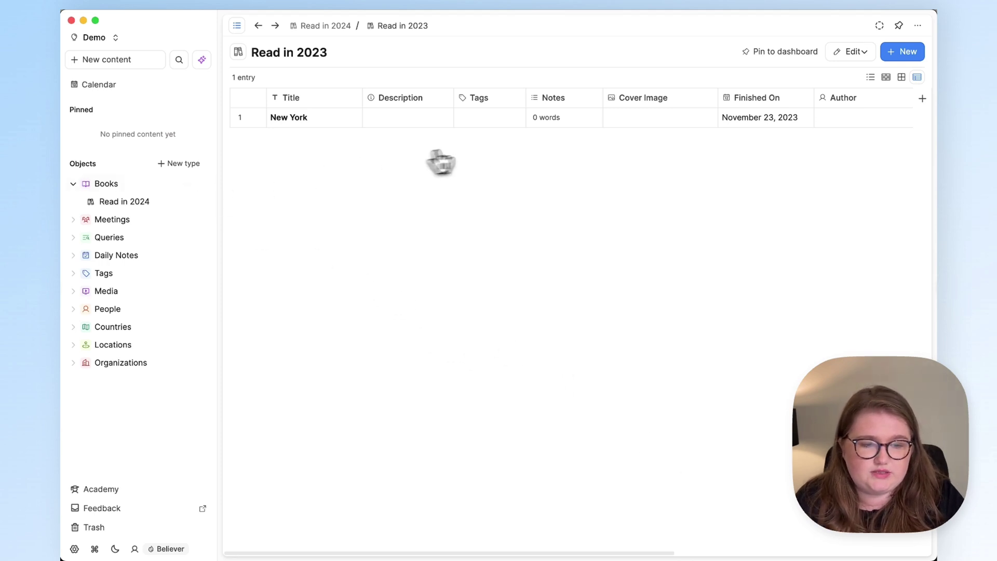
click(776, 66)
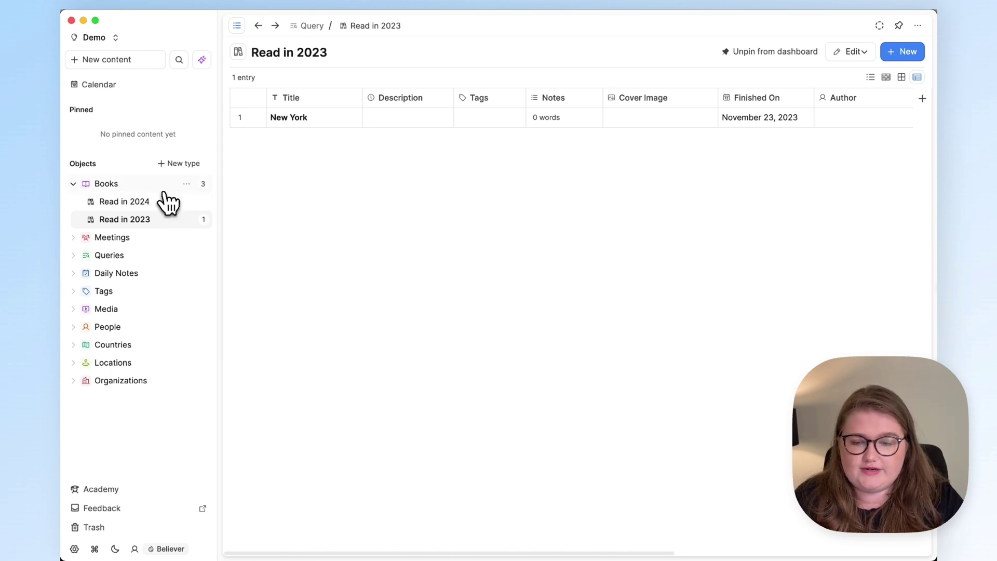
Create a new Books query that keeps only books whose Finished On date is empty
click(187, 185)
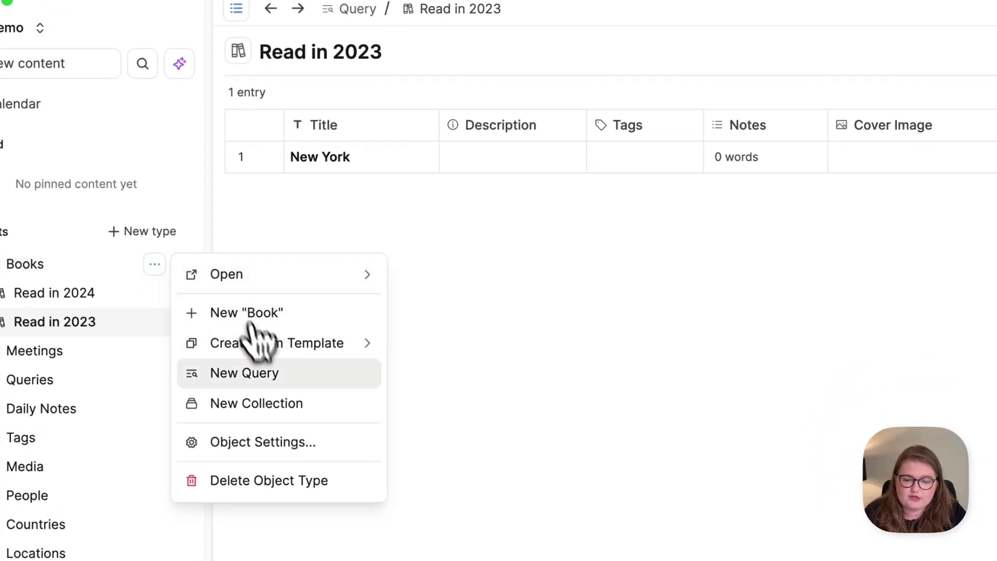
click(269, 378)
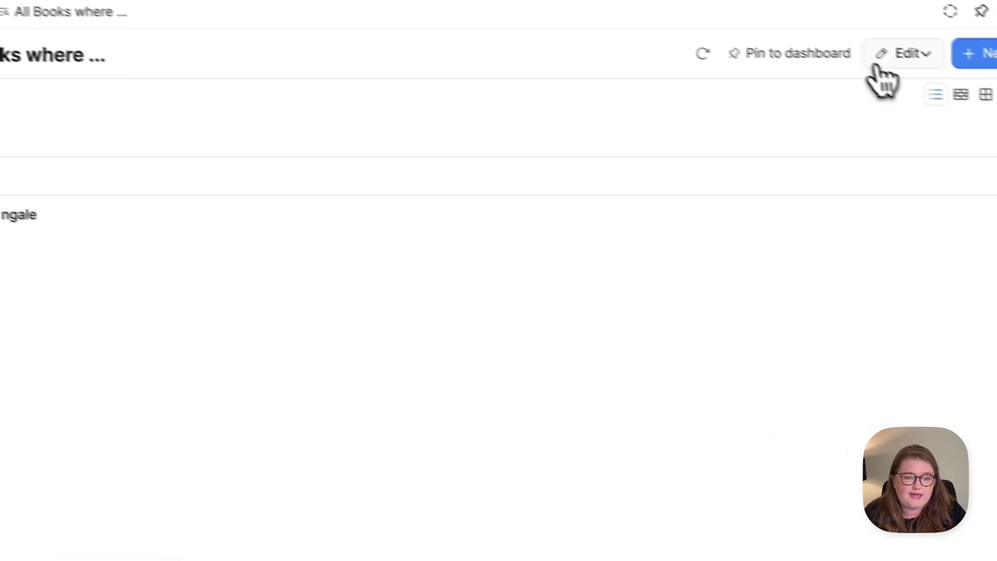
click(902, 54)
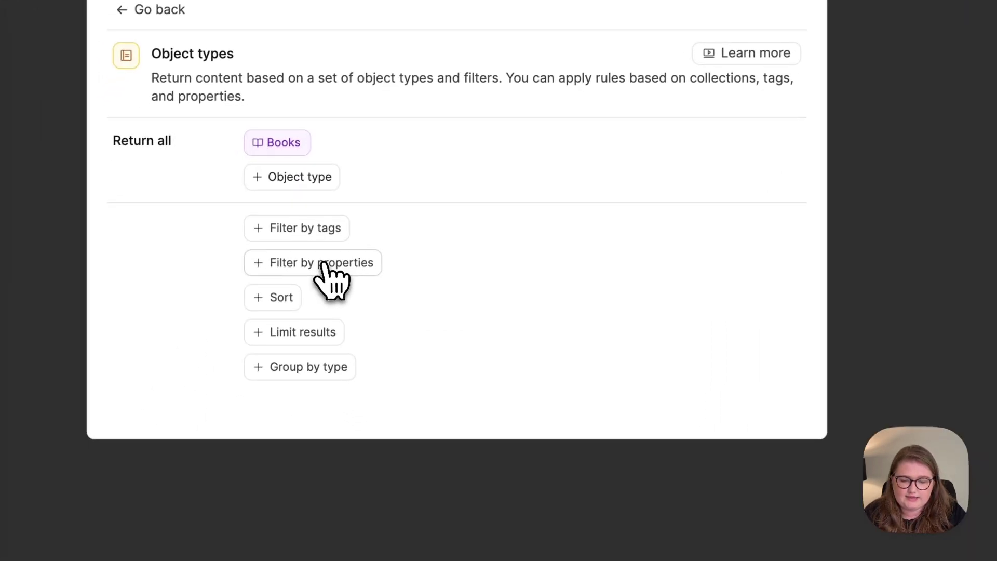
click(322, 265)
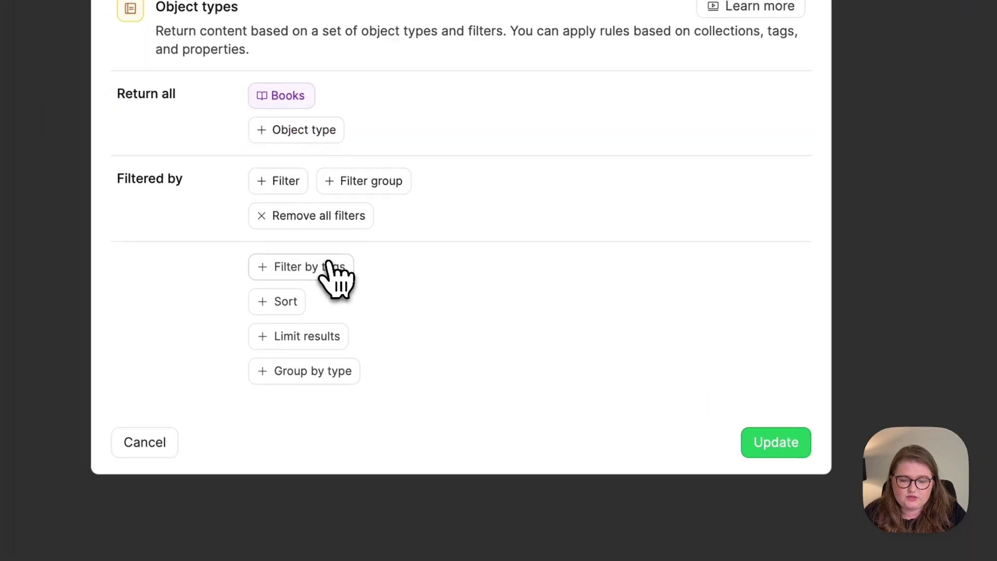
click(291, 193)
click(305, 167)
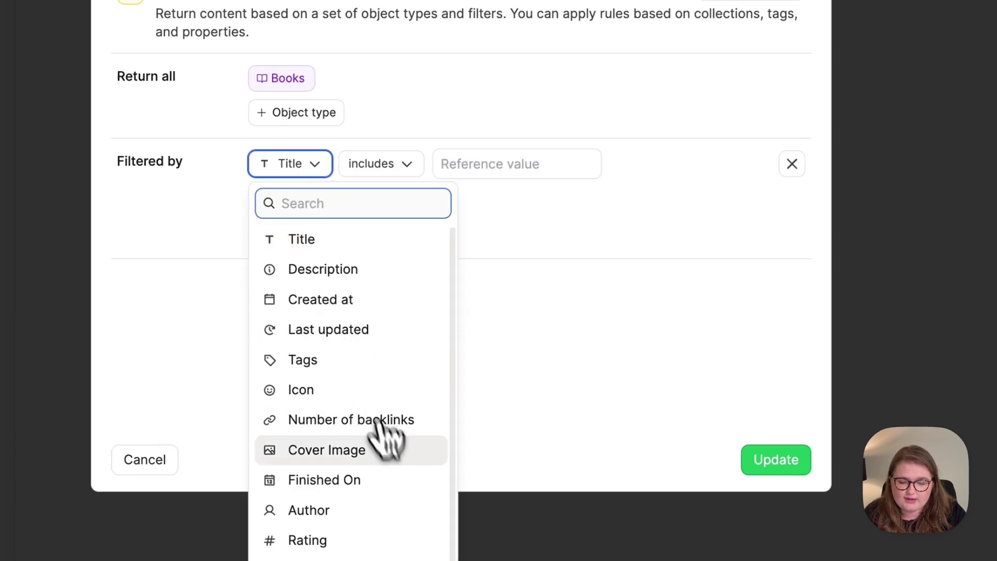
click(421, 479)
click(421, 166)
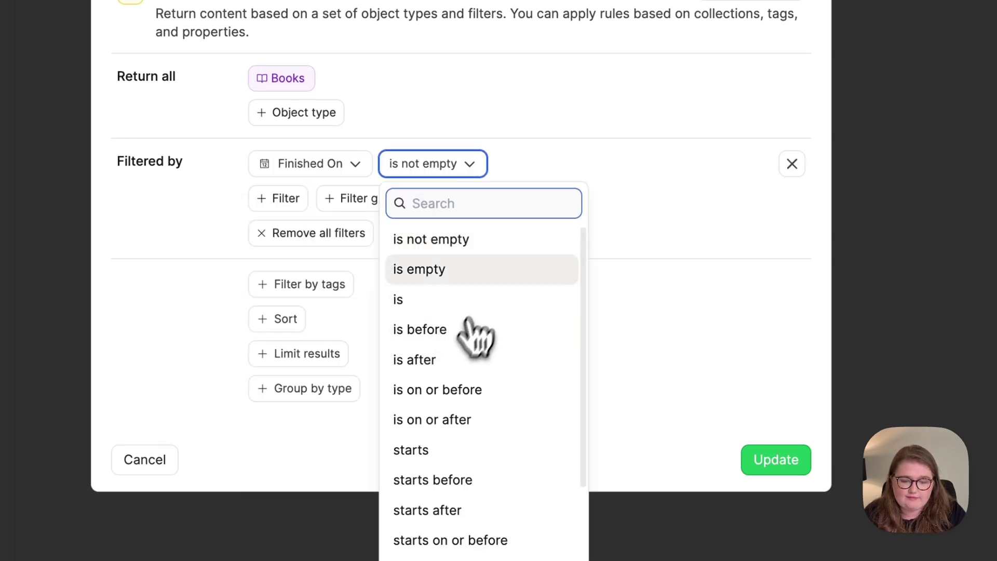
click(488, 269)
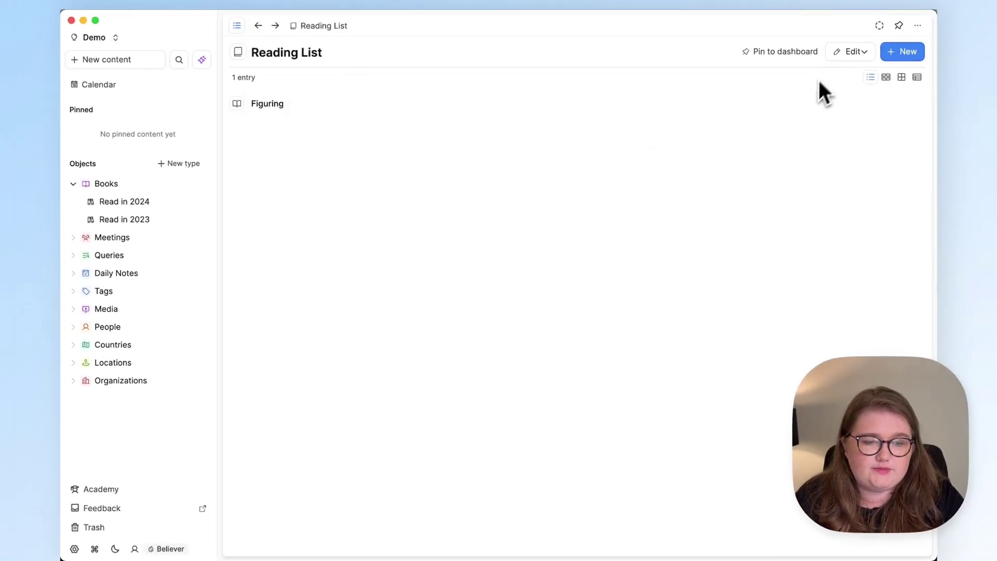
Pin the Reading List to the dashboard, move it to the top of the Books queries, then review the Books table
click(784, 52)
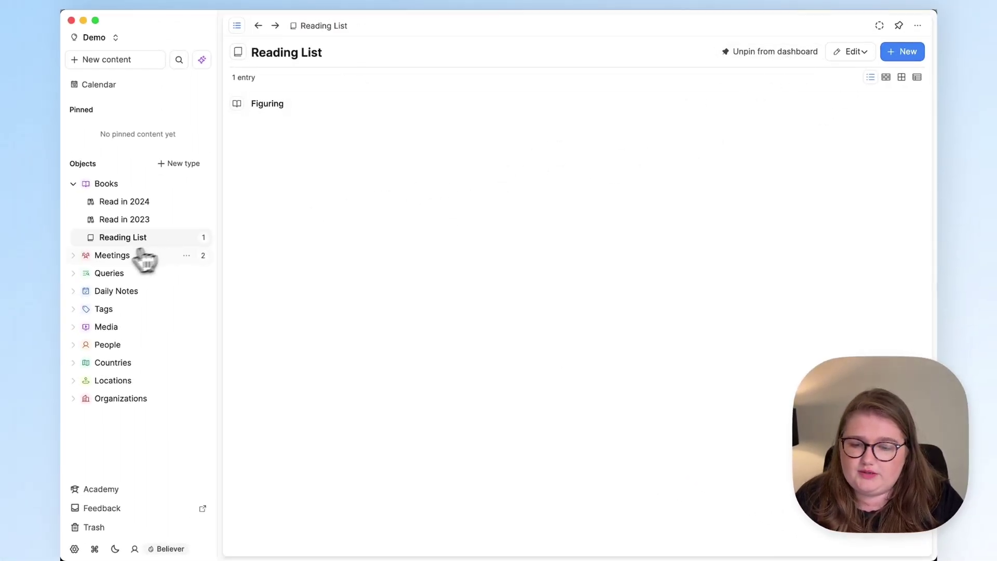
drag(131, 243, 128, 200)
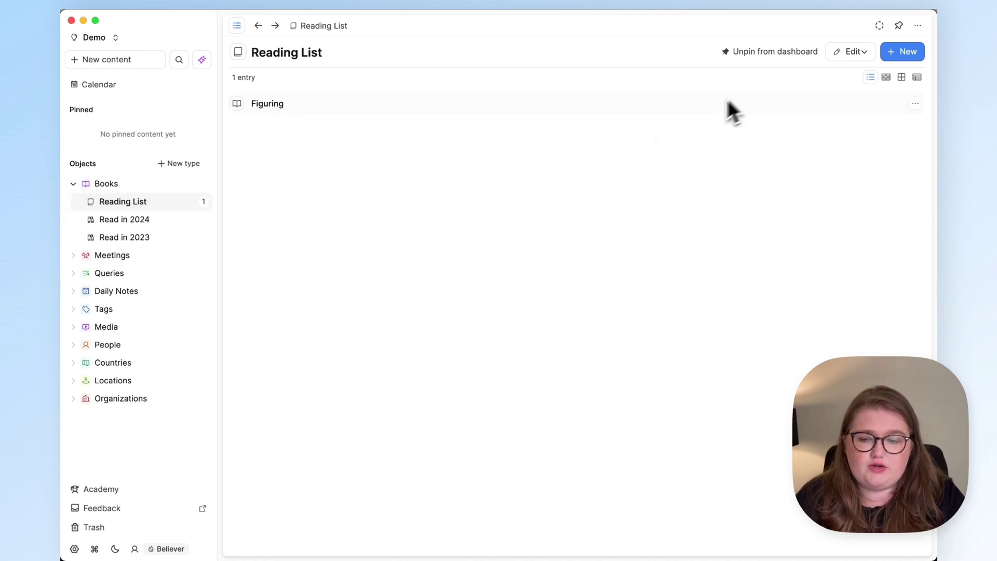
click(151, 220)
click(188, 184)
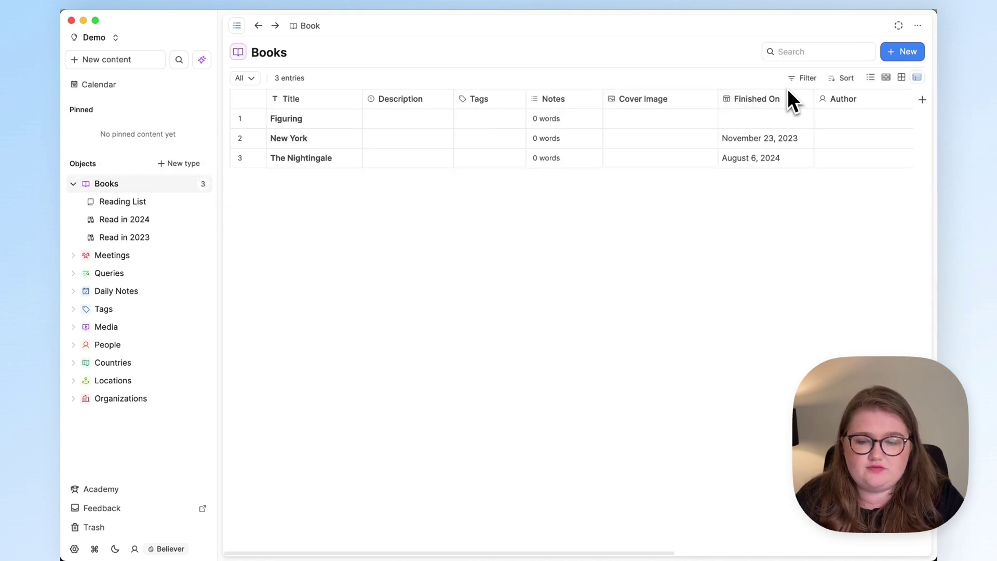
click(186, 184)
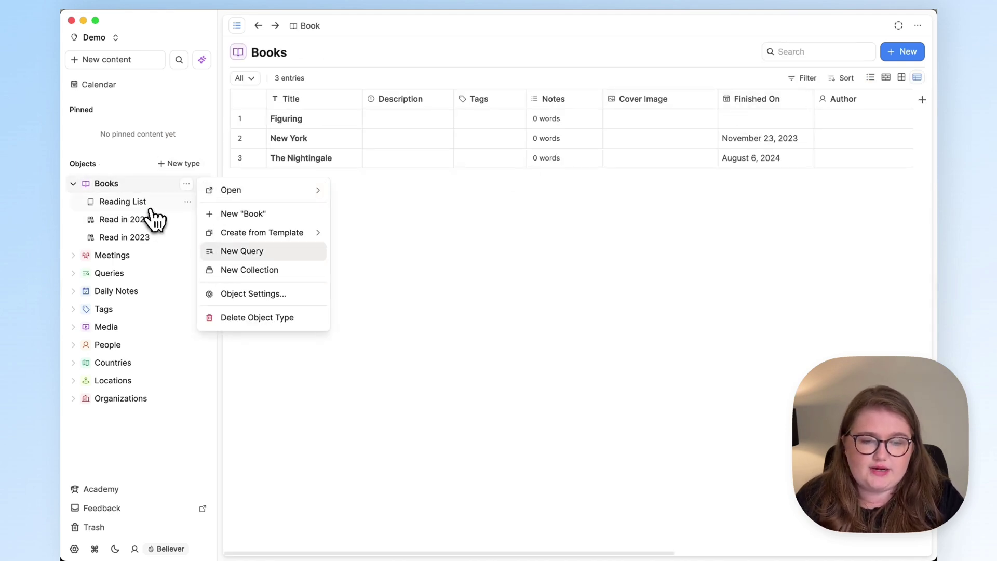
click(696, 297)
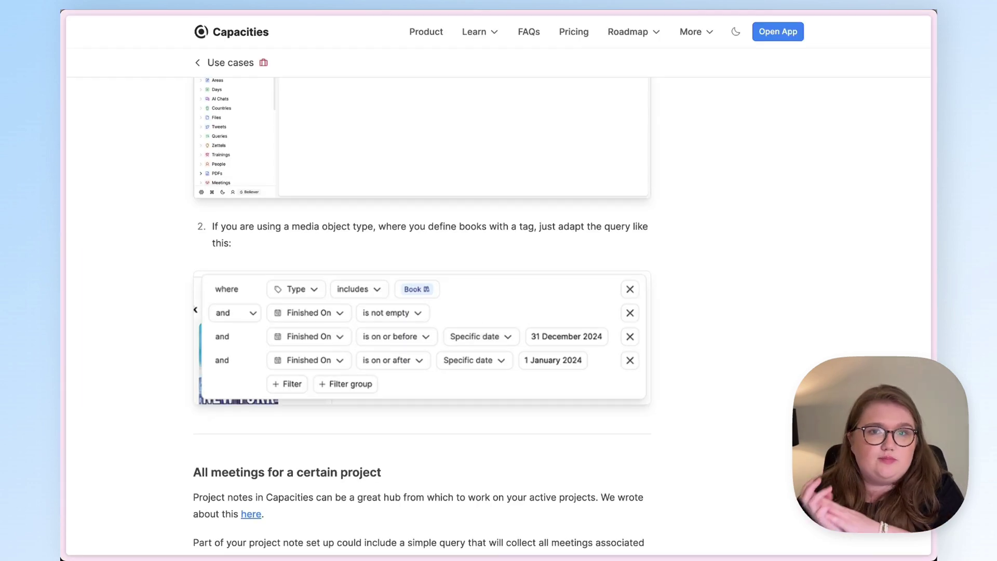
Scroll the use-cases page down to the 'All videos you'd like to watch' section
scroll(422, 312, down, 2)
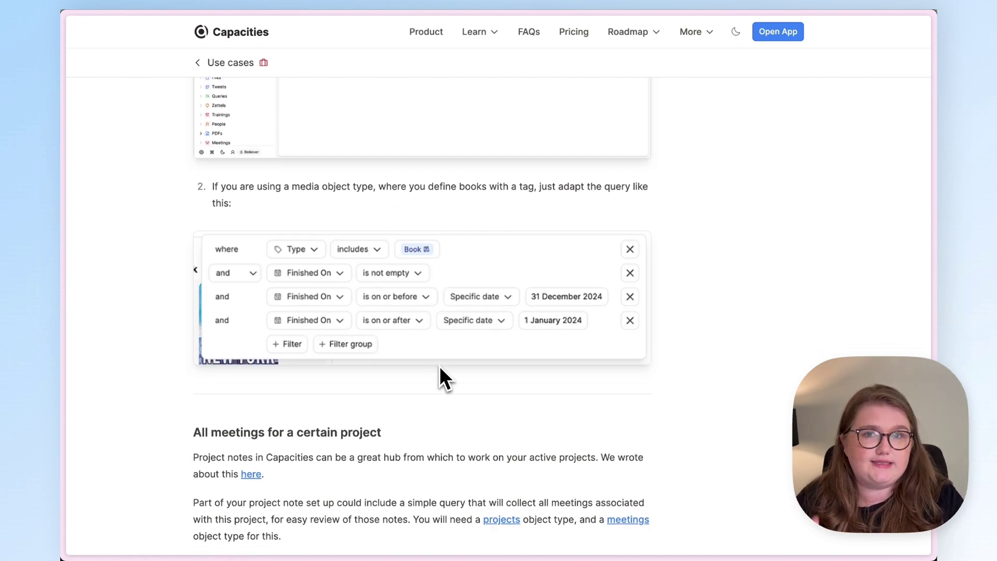
scroll(439, 368, down, 6)
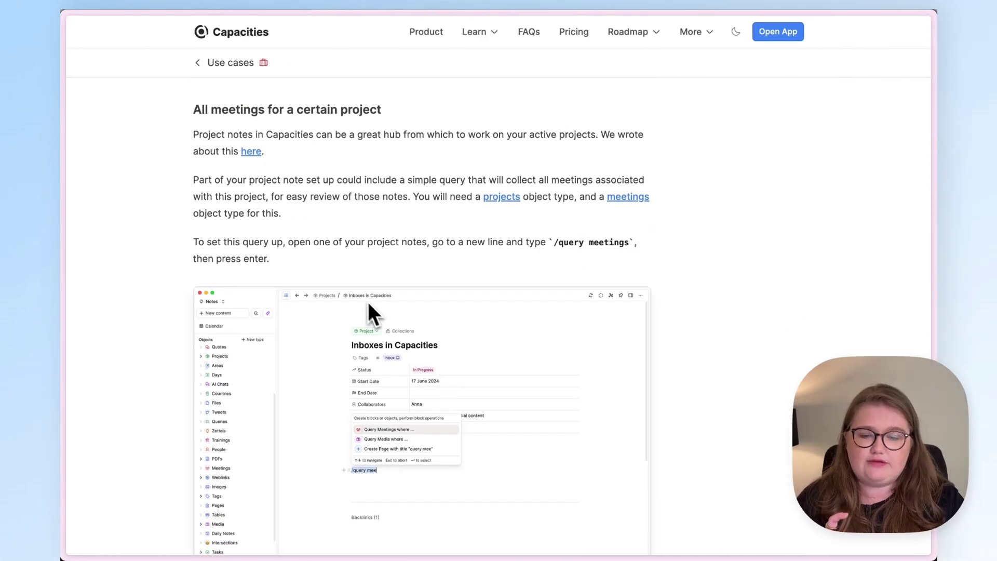
scroll(364, 298, down, 18)
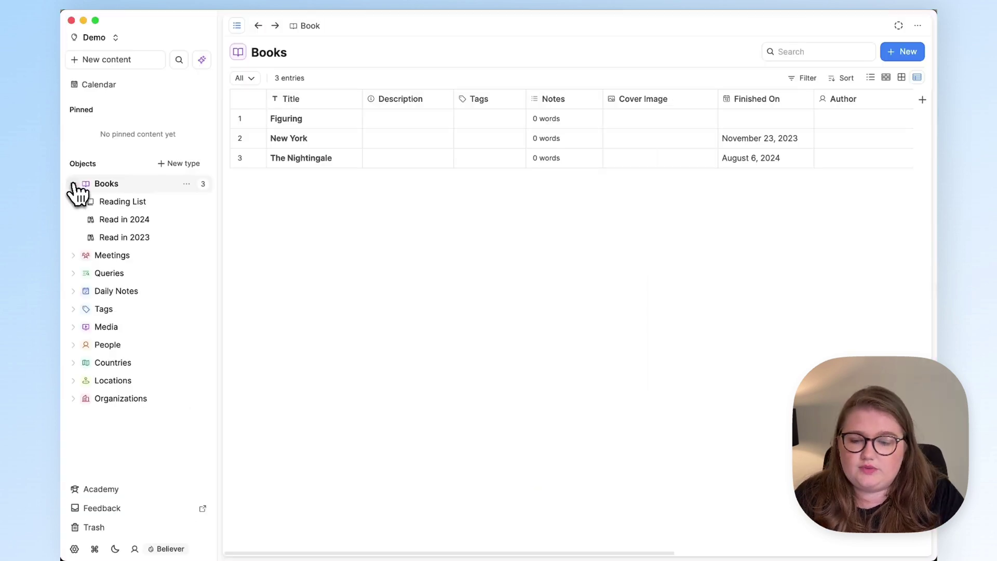
Collapse Books and add a Projects type from the Project template, then return to the Projects list
click(74, 183)
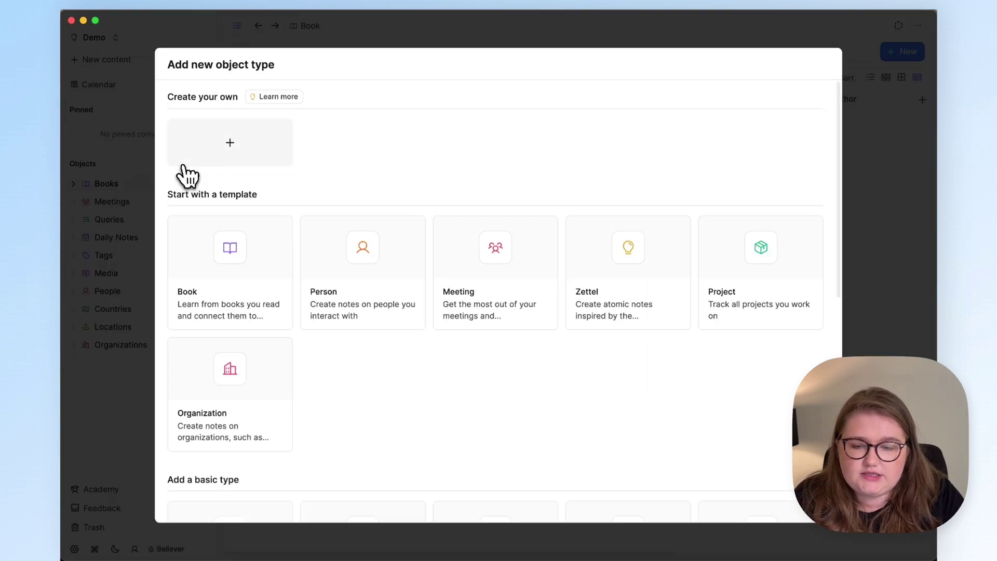
click(757, 271)
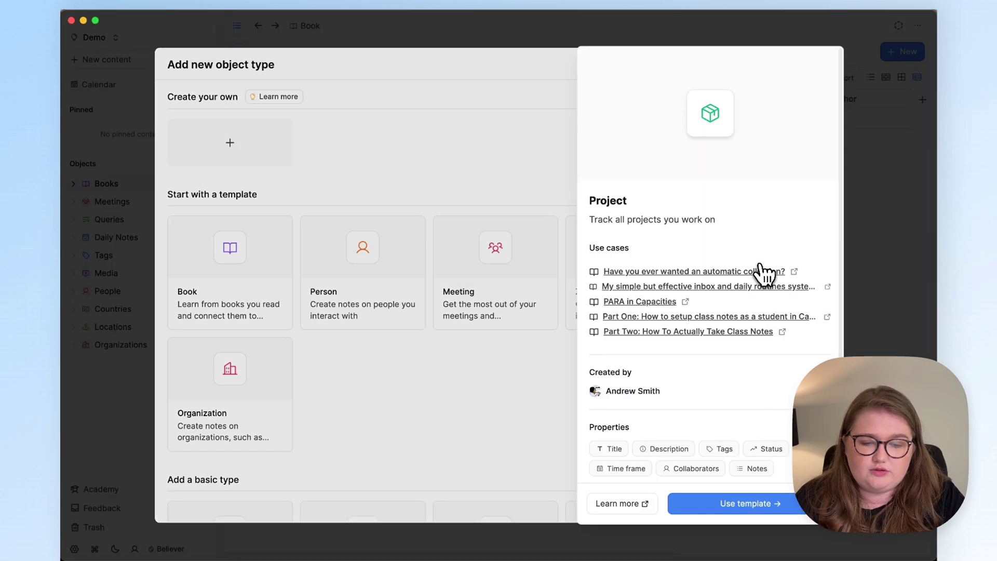
click(775, 511)
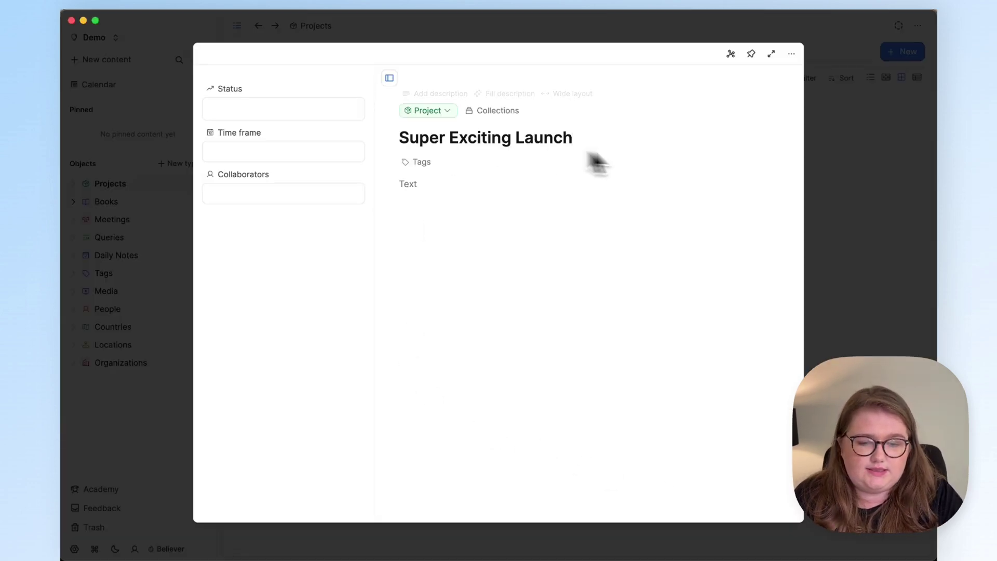
click(817, 214)
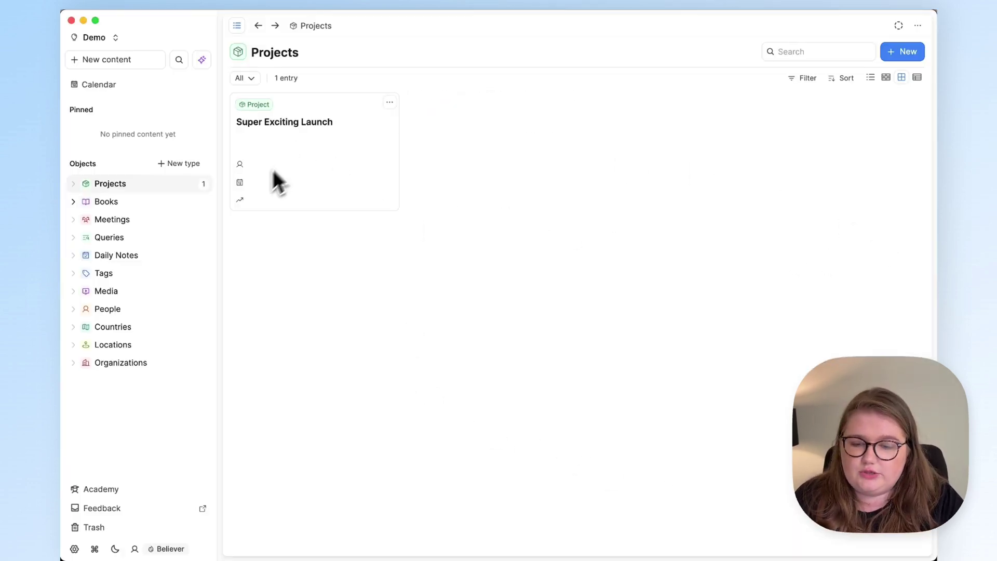
In Meeting #1, insert a Super Exciting Launch mention, then delete both blocks from this meeting only
click(147, 222)
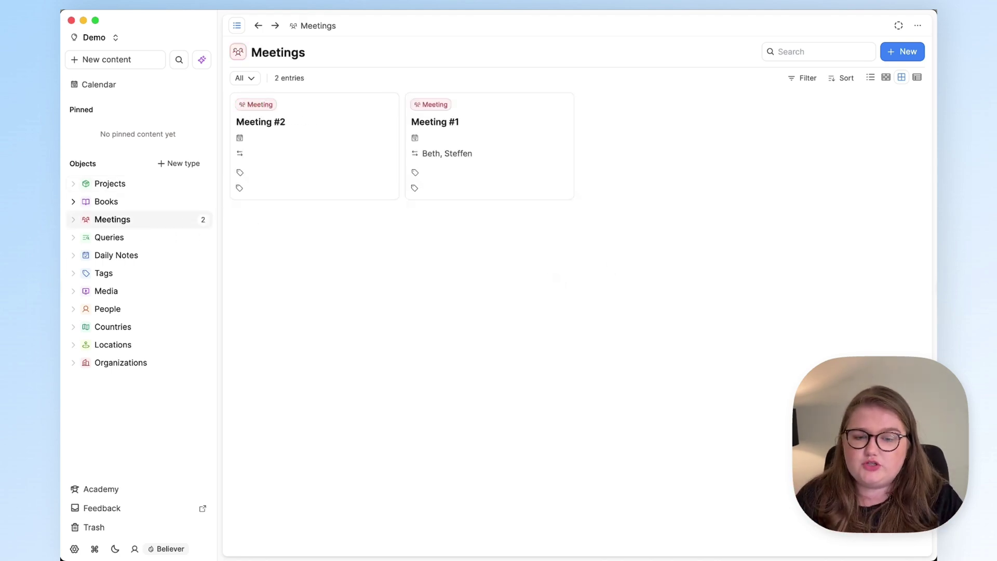
click(488, 166)
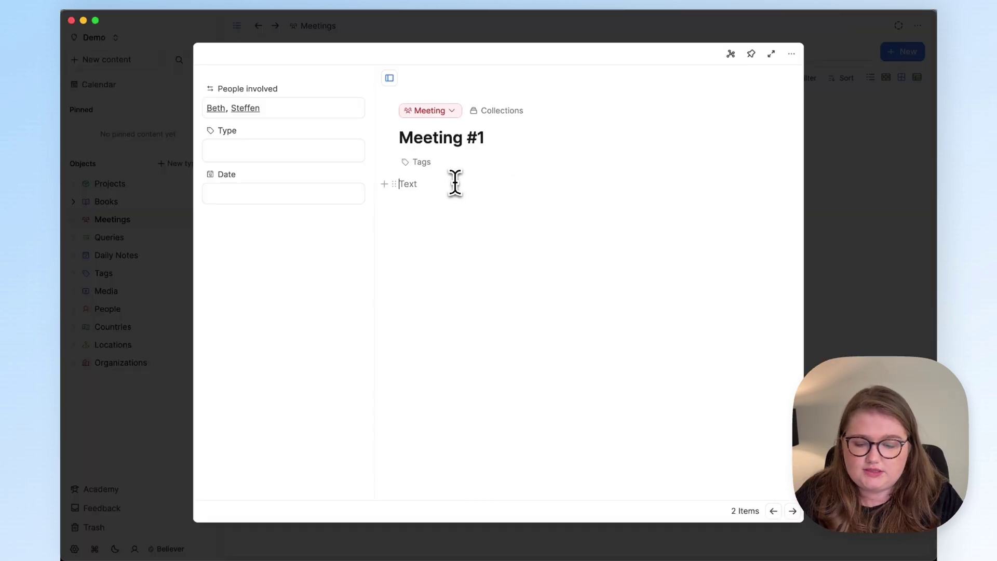
text(@su)
key(Return)
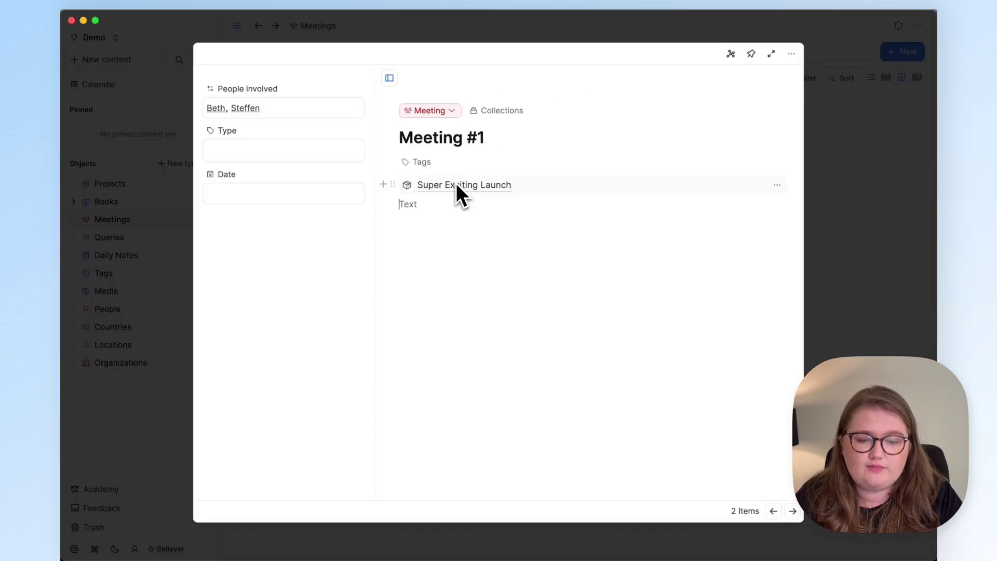
drag(501, 248, 493, 191)
key(BackSpace)
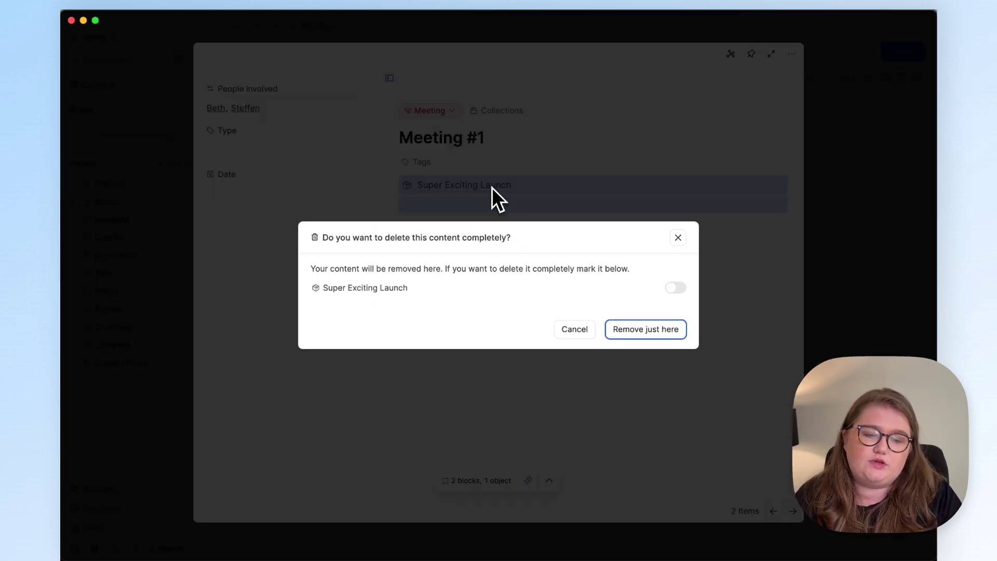
key(Return)
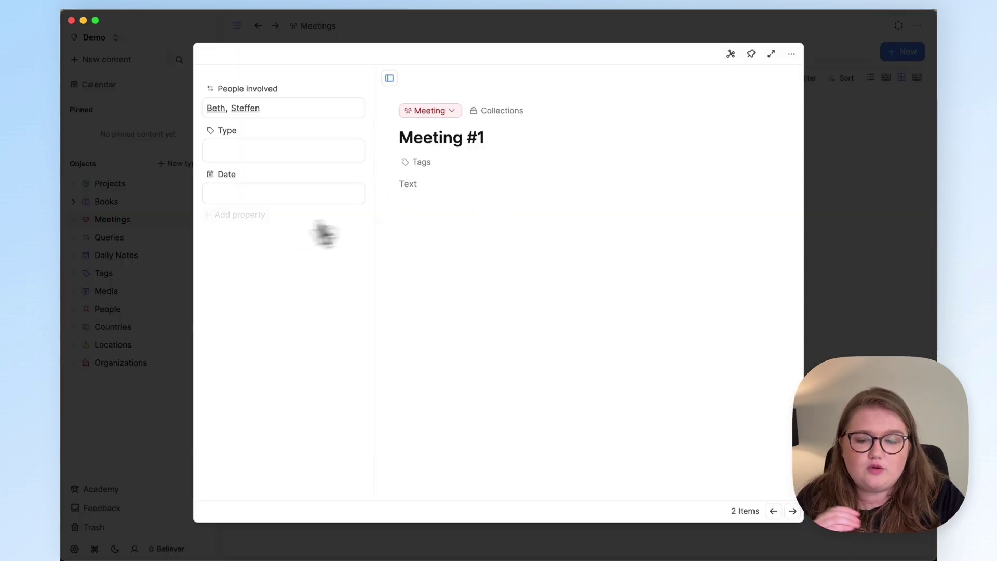
Add a multi-select property to meetings named 'Part of which projects'
click(247, 222)
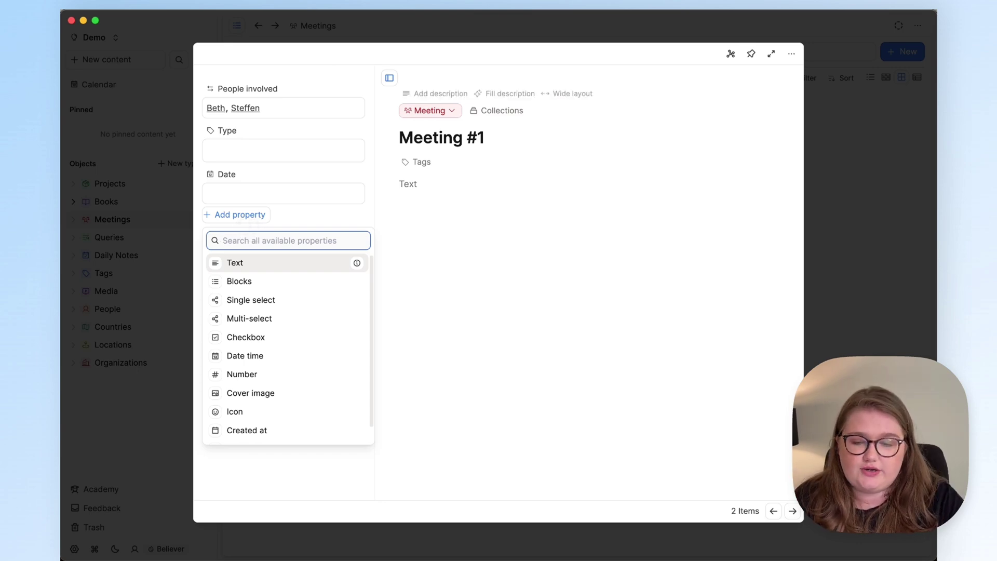
click(241, 222)
click(241, 222)
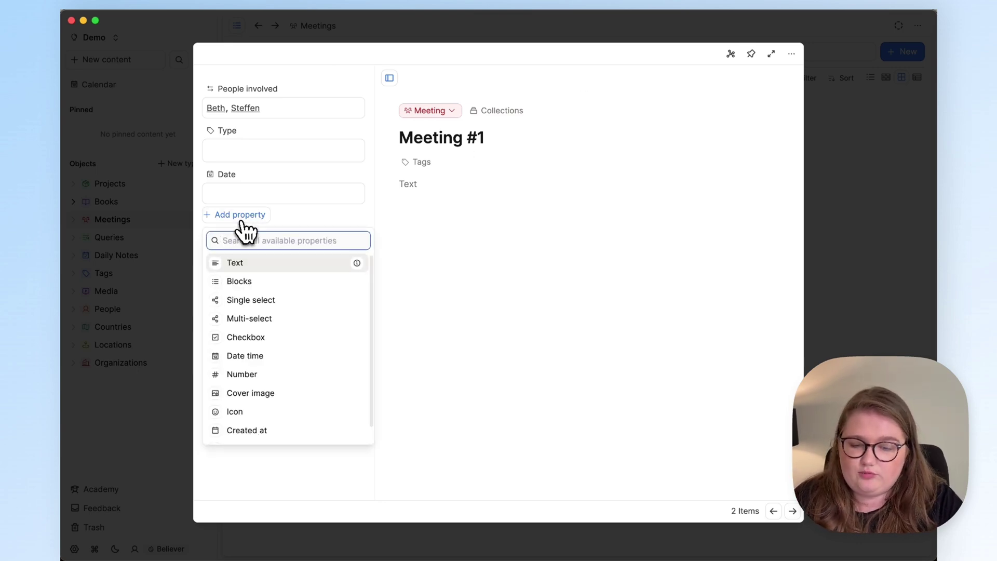
click(271, 320)
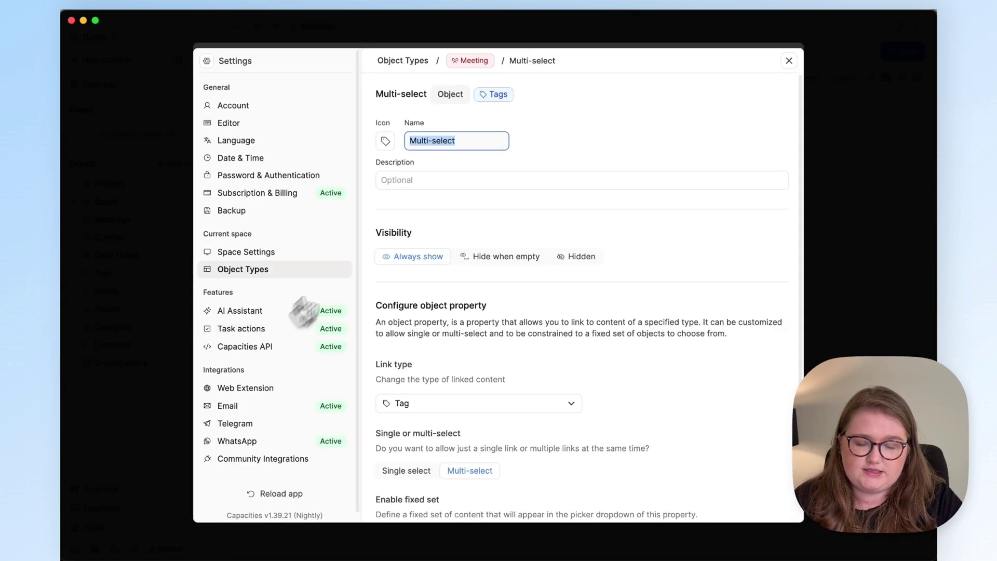
text(Part of which P)
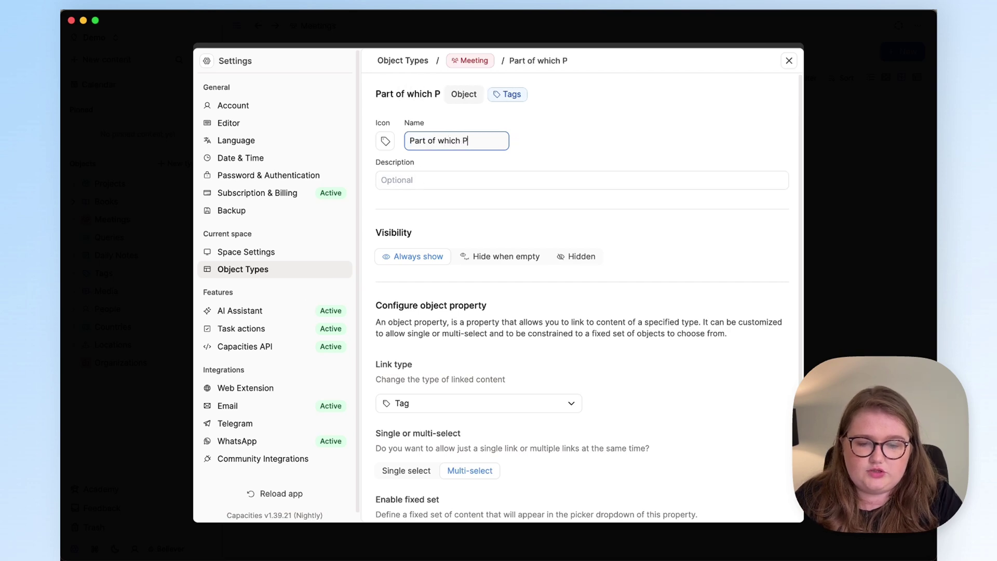
key(BackSpace)
text(projects)
Set the property's link type to Project and apply the changes
scroll(483, 363, down, 2)
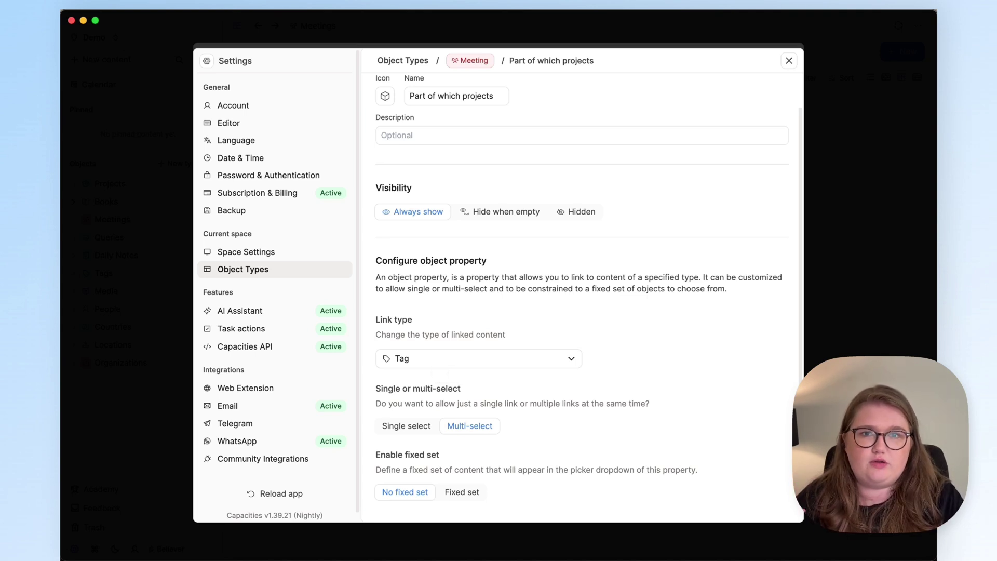
click(441, 364)
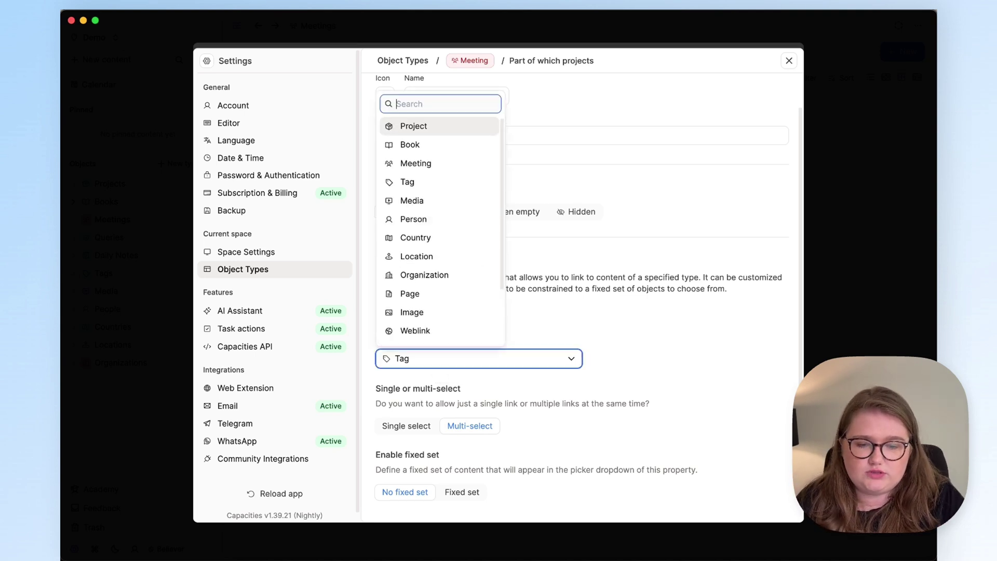
click(437, 132)
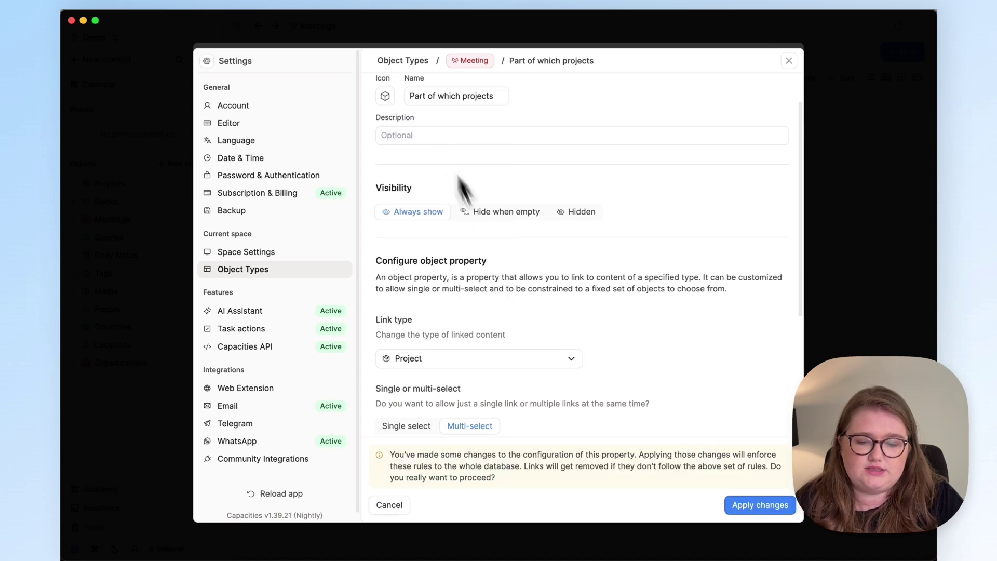
scroll(466, 376, down, 5)
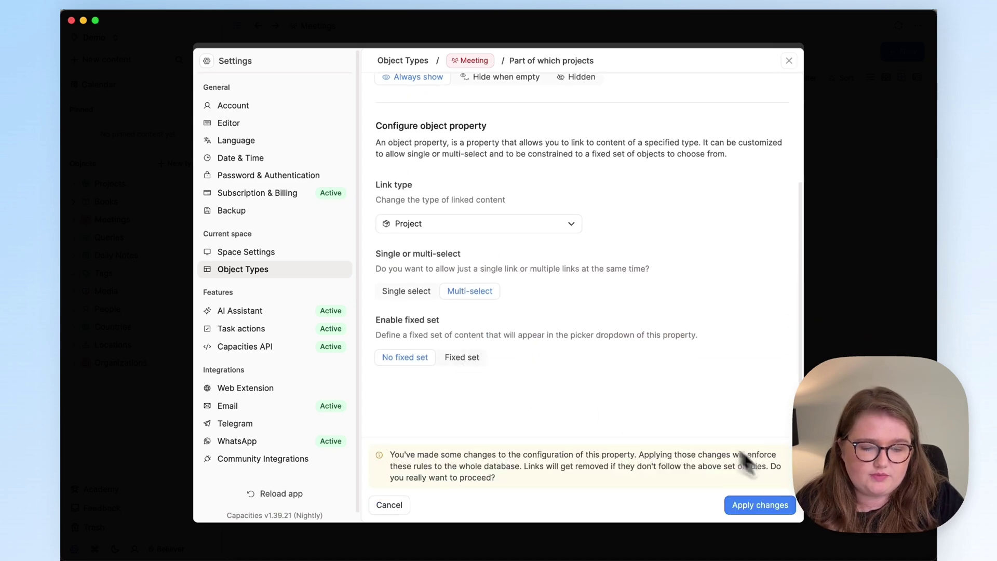
click(762, 505)
Set Super Exciting Launch as the project for Meeting #1 and Meeting #2
key(Escape)
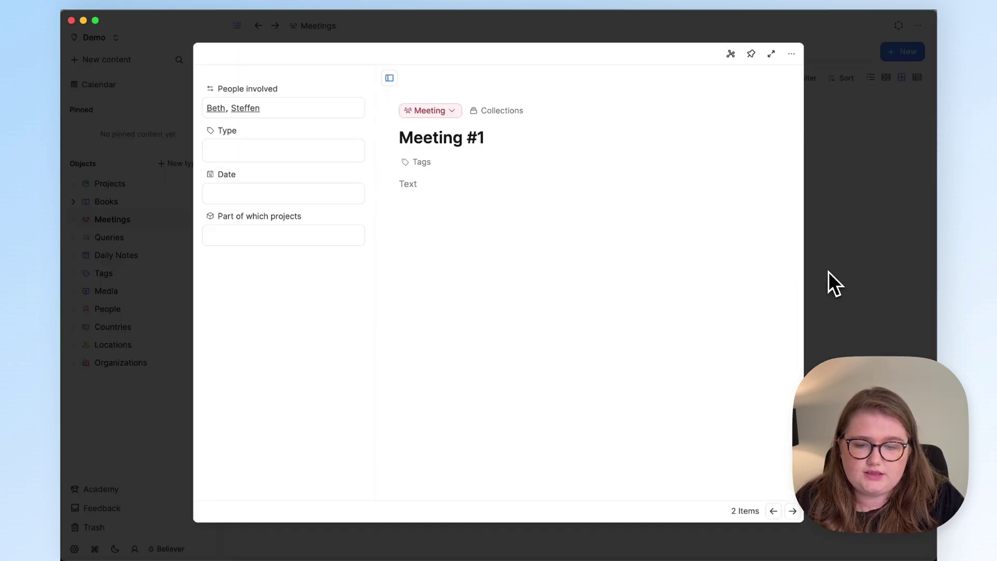
click(771, 54)
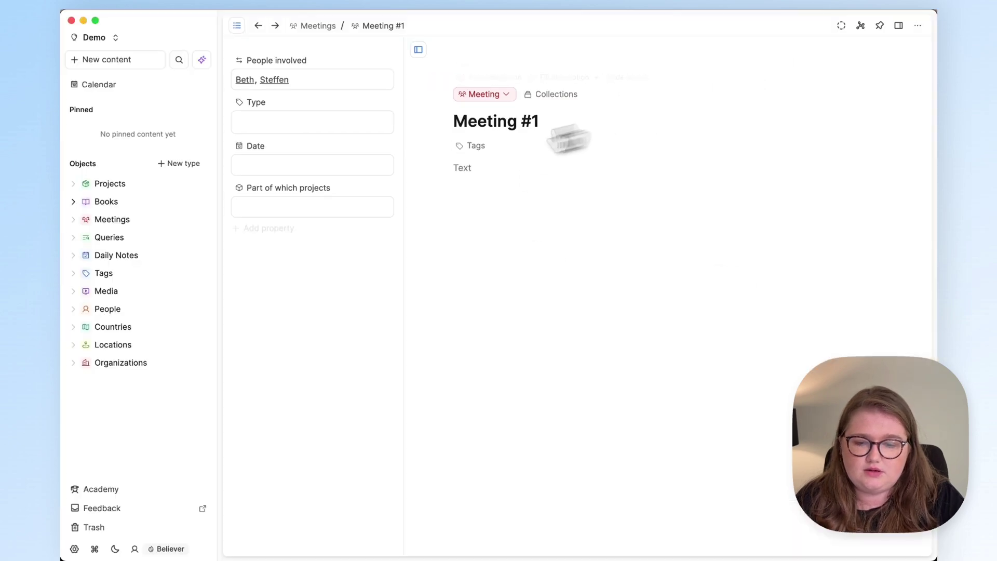
click(311, 214)
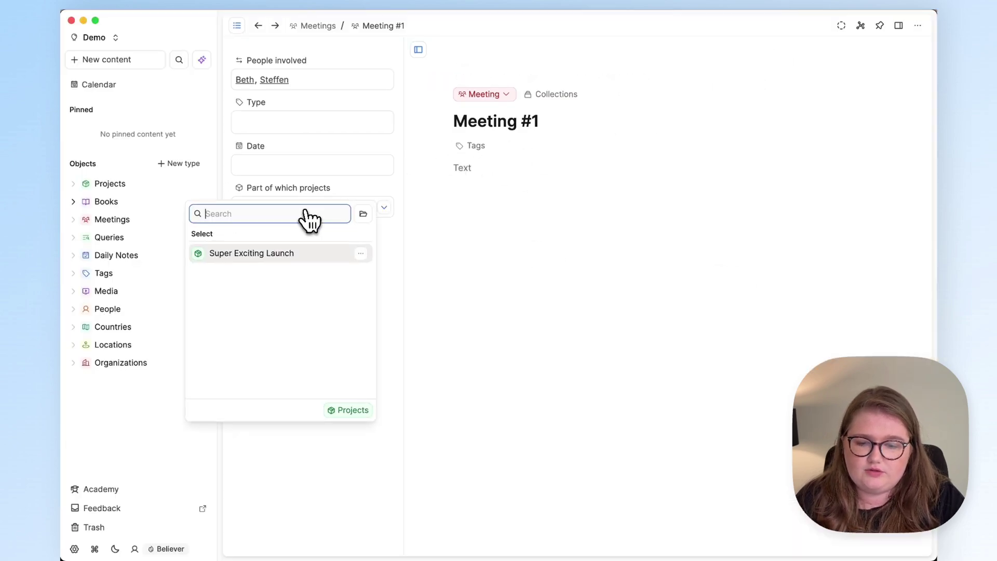
click(285, 254)
click(441, 275)
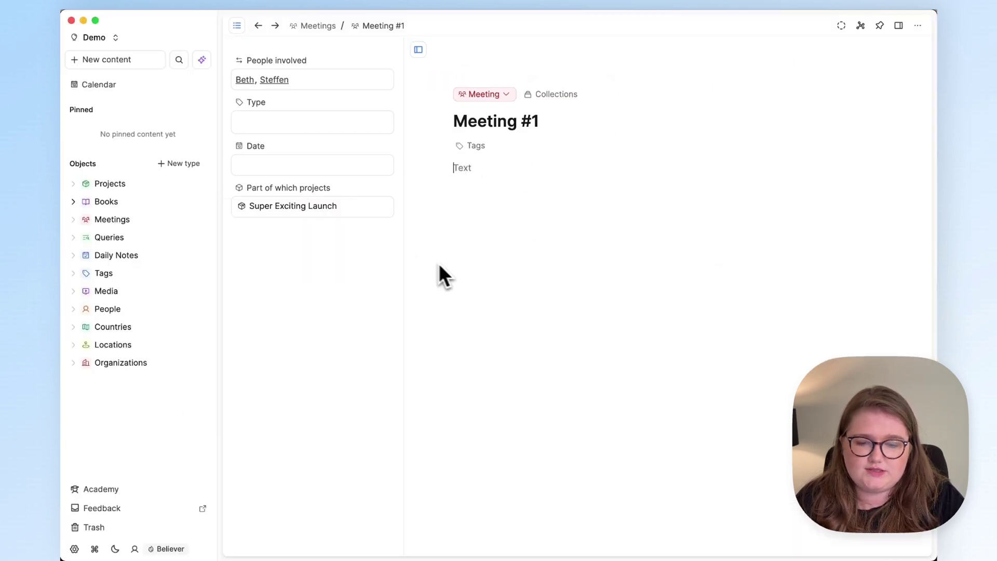
click(483, 95)
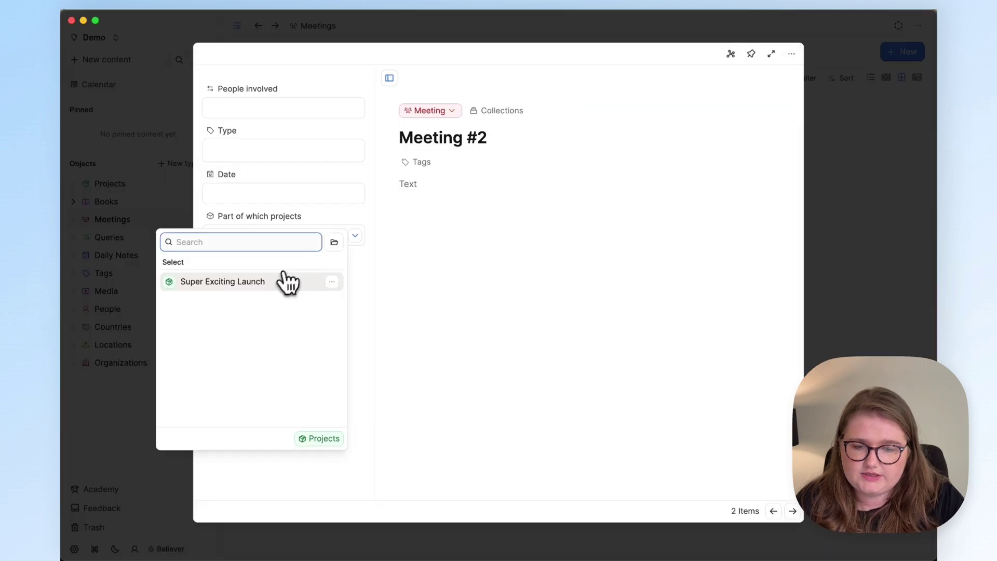
click(286, 280)
click(846, 203)
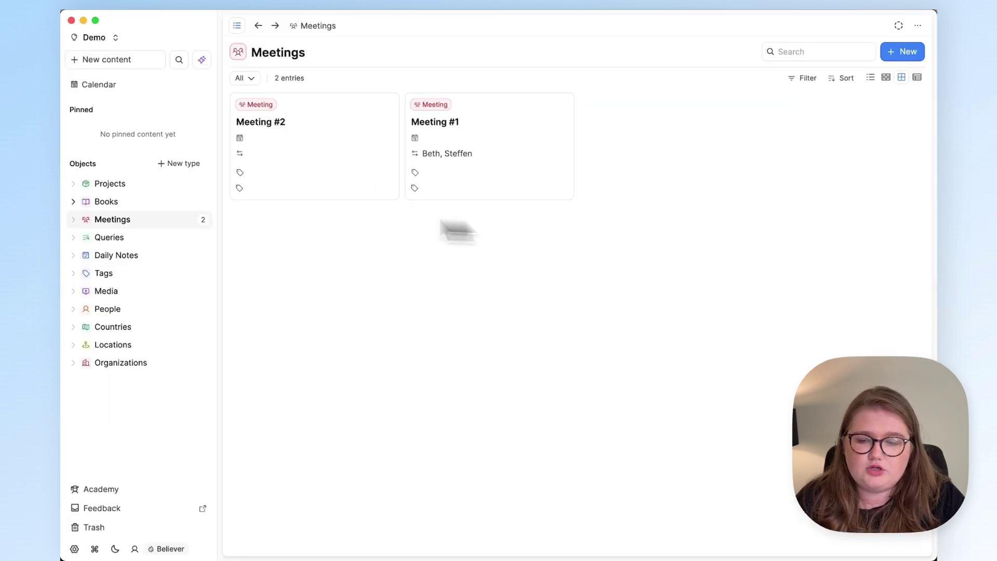
Open the Super Exciting Launch project as a full page with the sidebar hidden
click(138, 185)
click(330, 134)
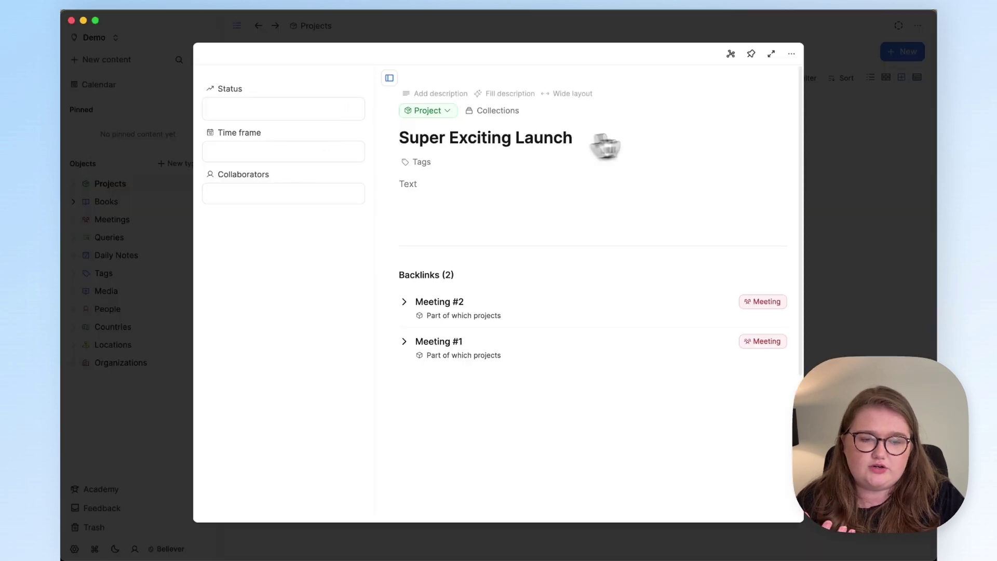
click(771, 54)
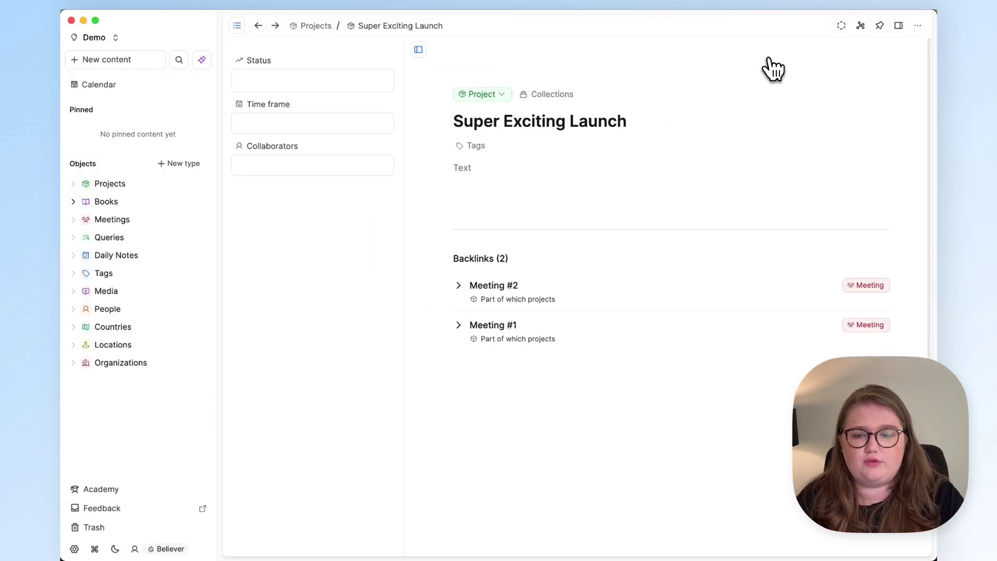
click(236, 25)
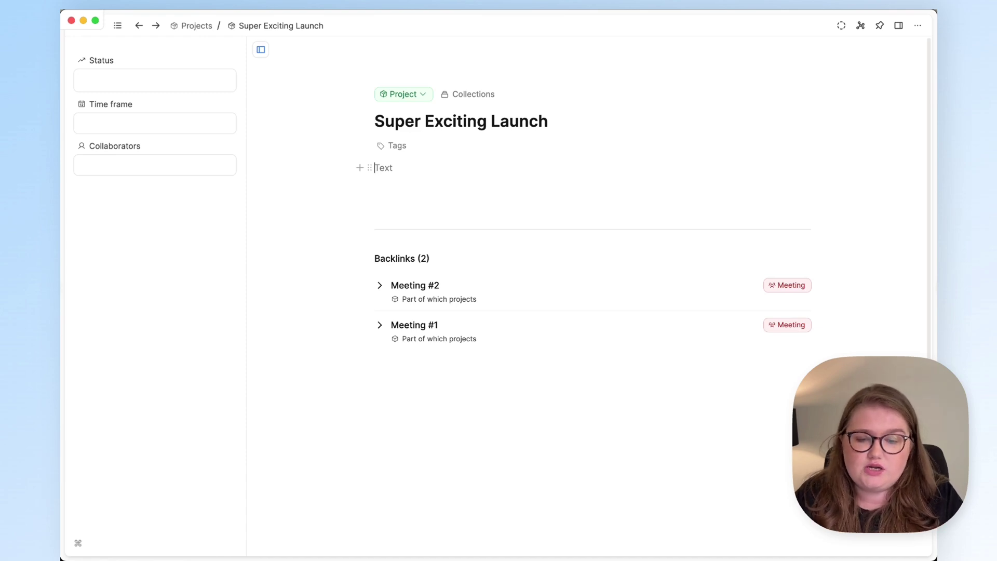
Insert a meetings query into the project page with /query
key(super+backslash)
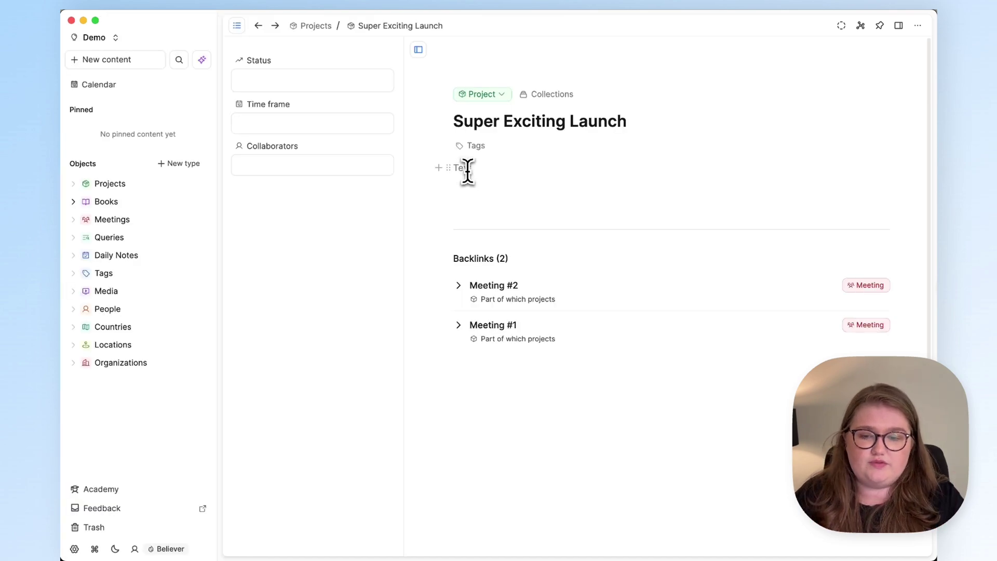
click(237, 25)
click(415, 174)
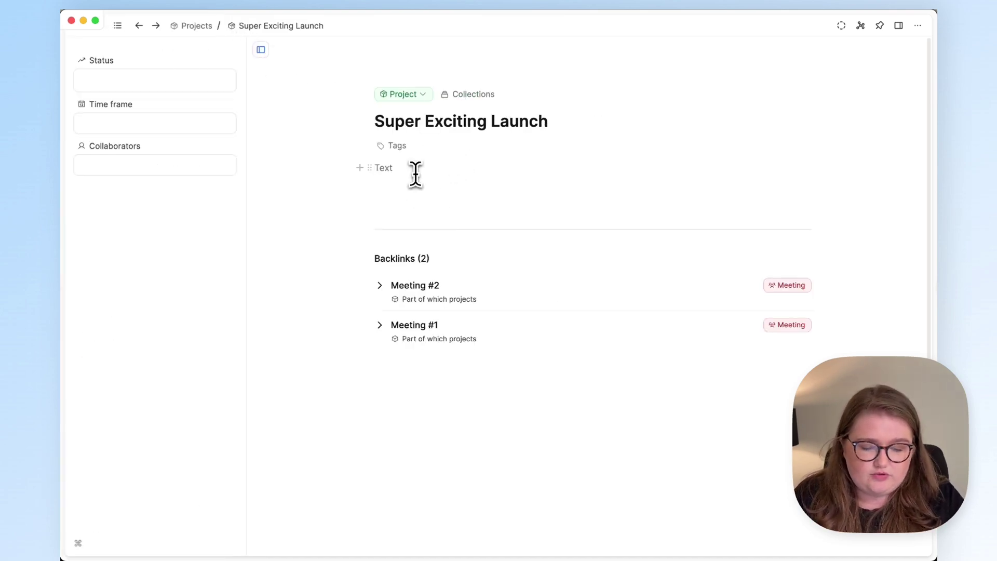
text(/query)
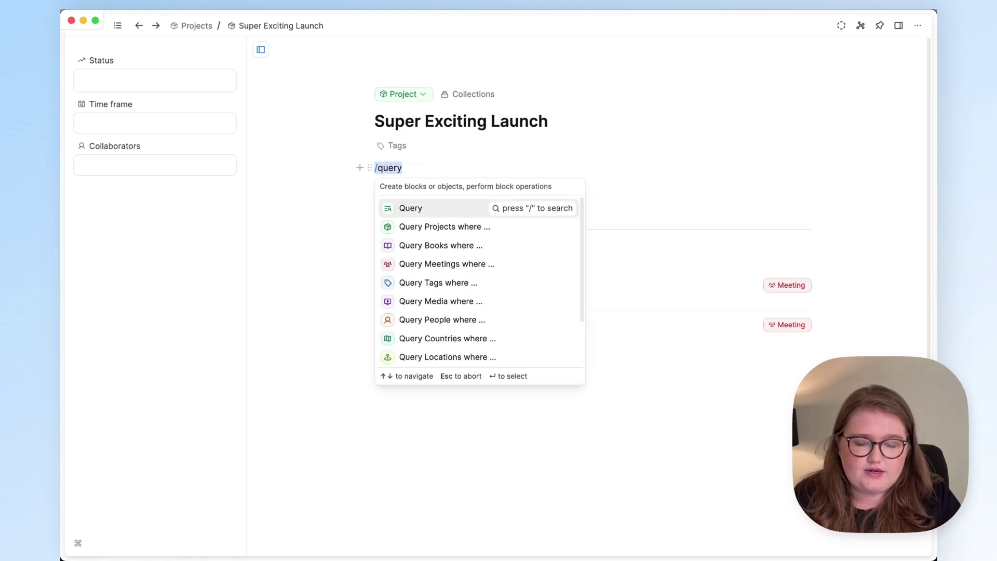
text( me)
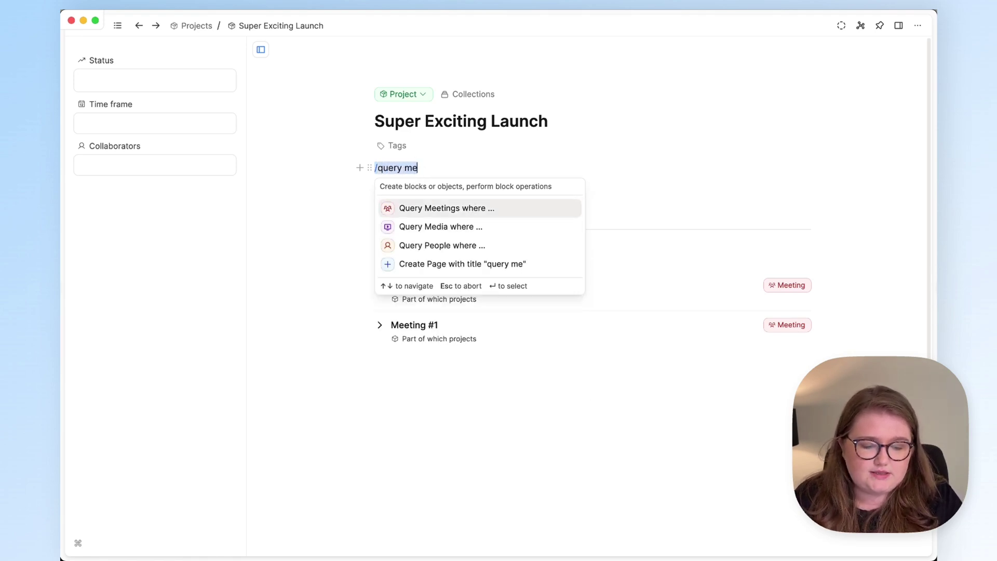
key(Return)
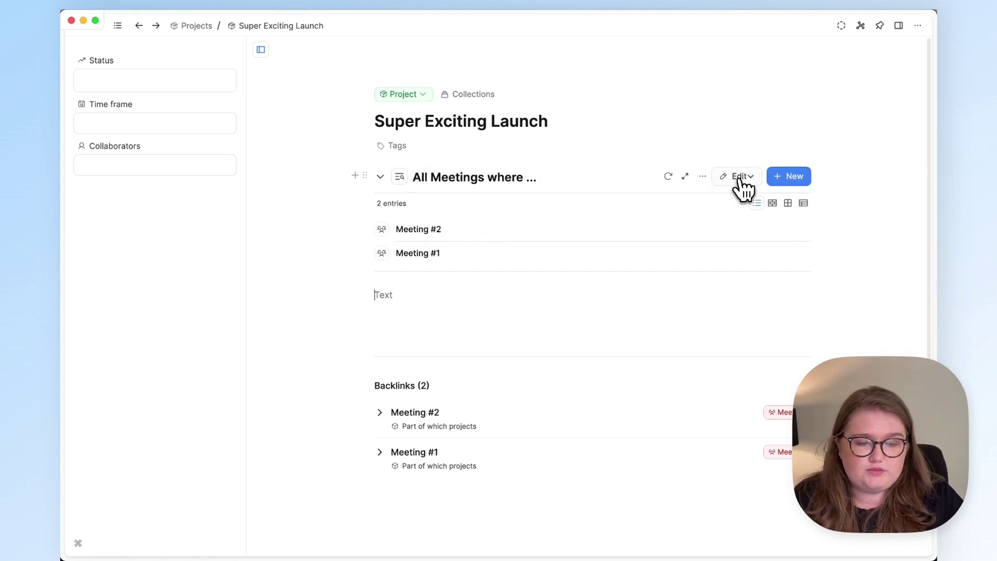
Filter the query to meetings whose Part of which projects includes Super Exciting Launch, then open Meeting #2's project links
click(739, 179)
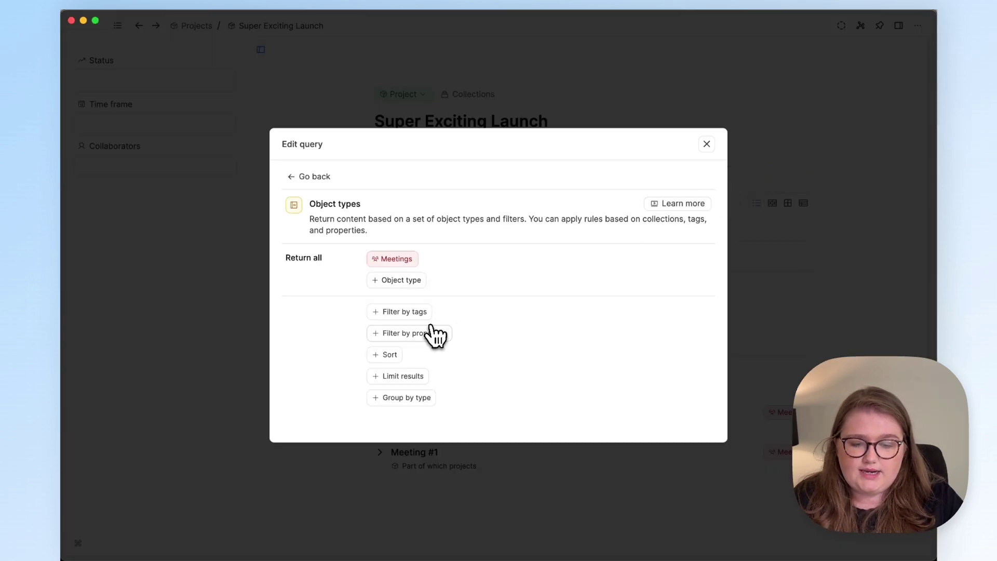
click(429, 335)
click(390, 285)
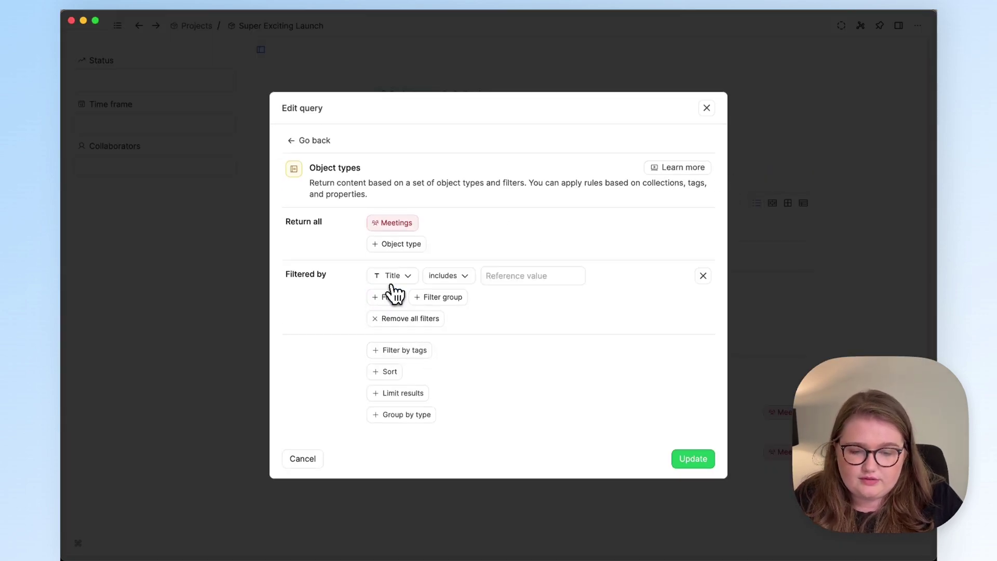
click(393, 280)
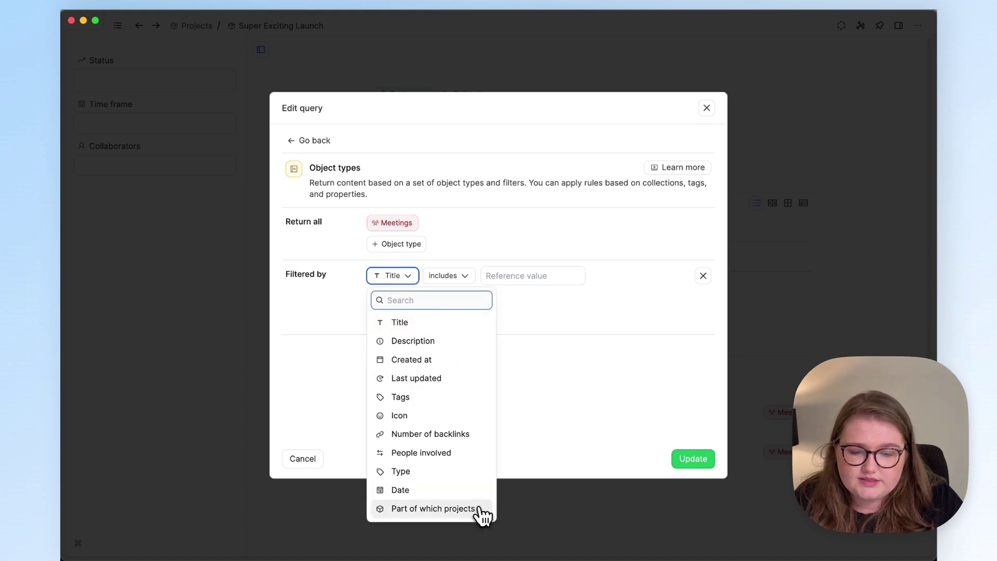
click(433, 508)
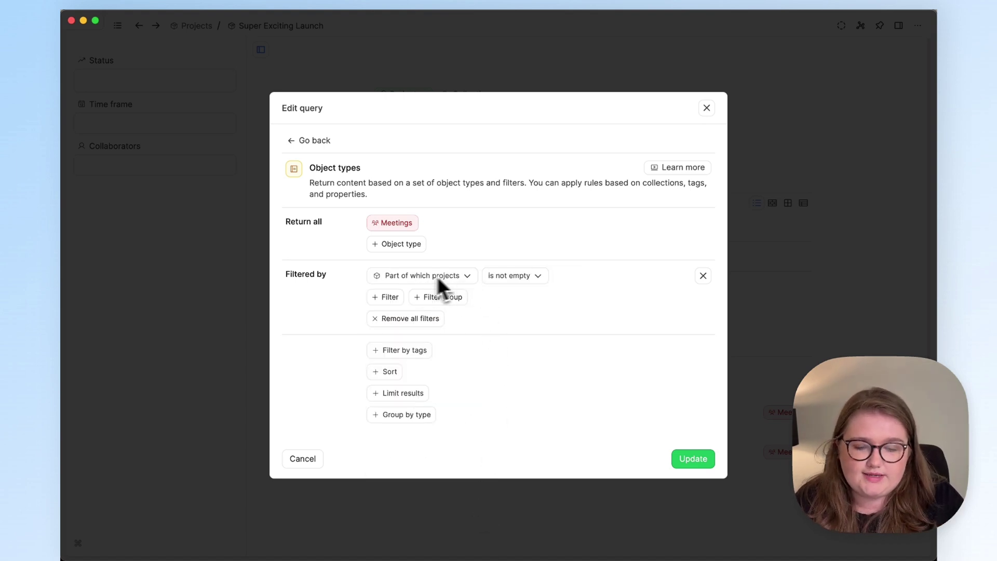
click(538, 283)
key(Down)
key(Down)
key(Return)
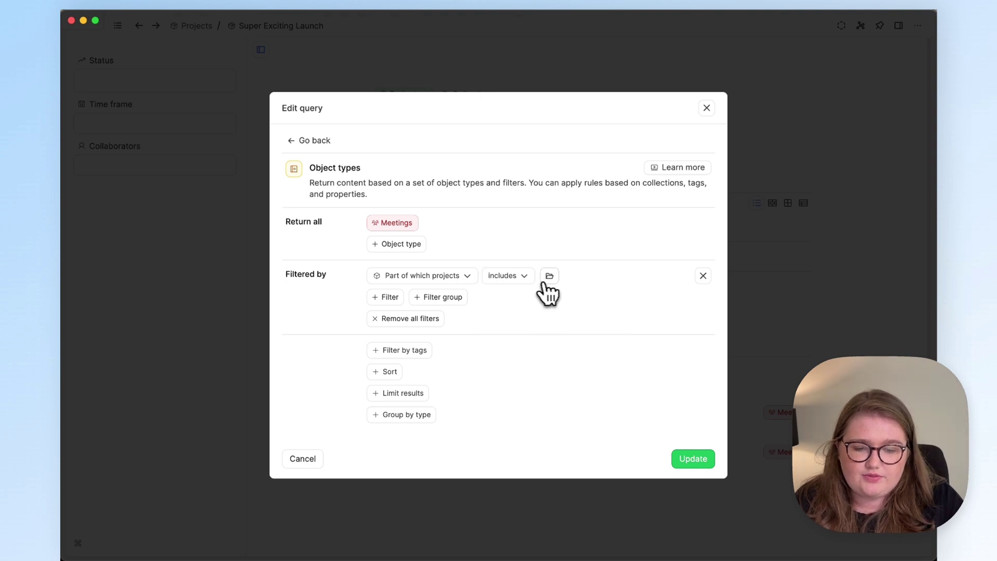
click(552, 279)
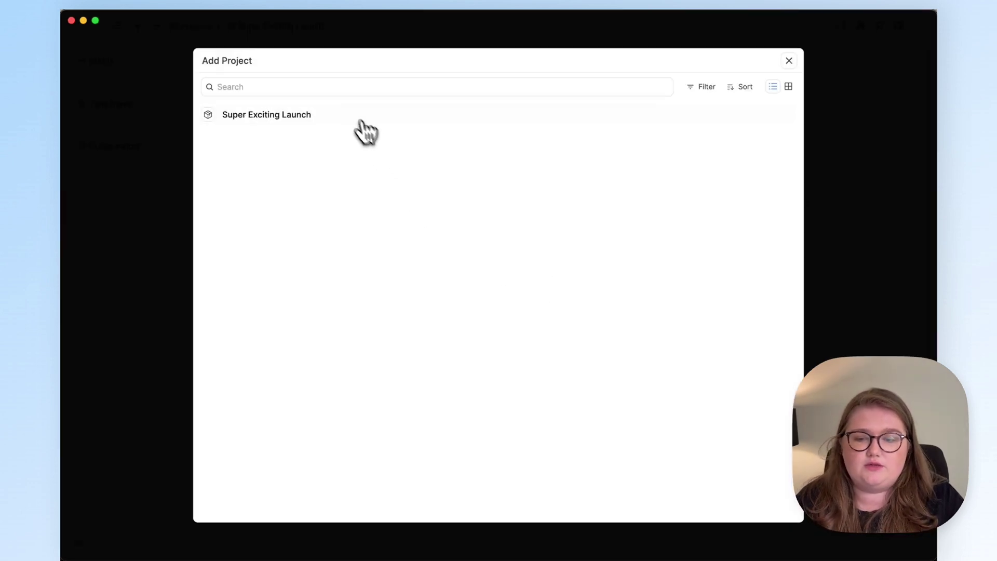
click(344, 123)
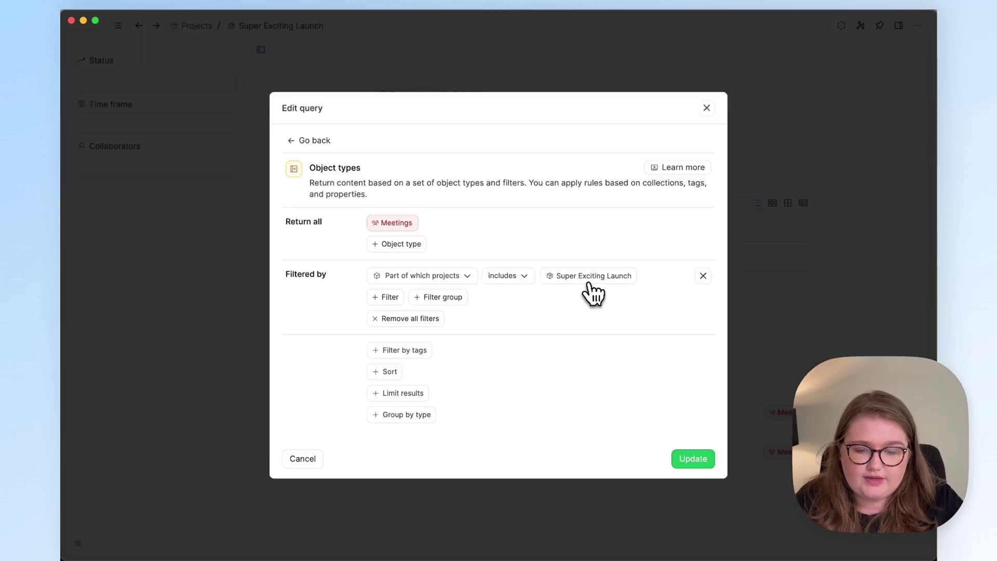
click(699, 457)
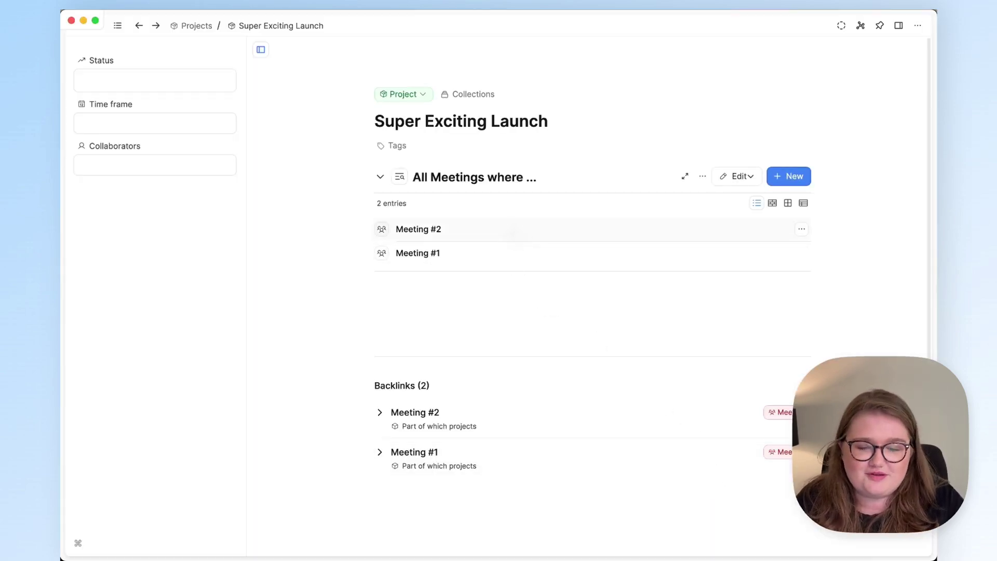
click(508, 228)
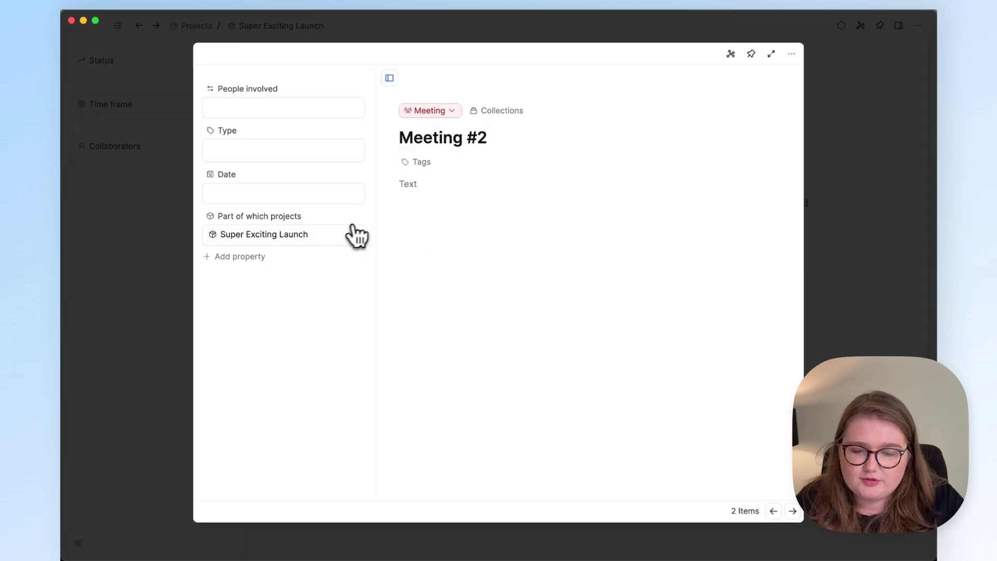
click(355, 238)
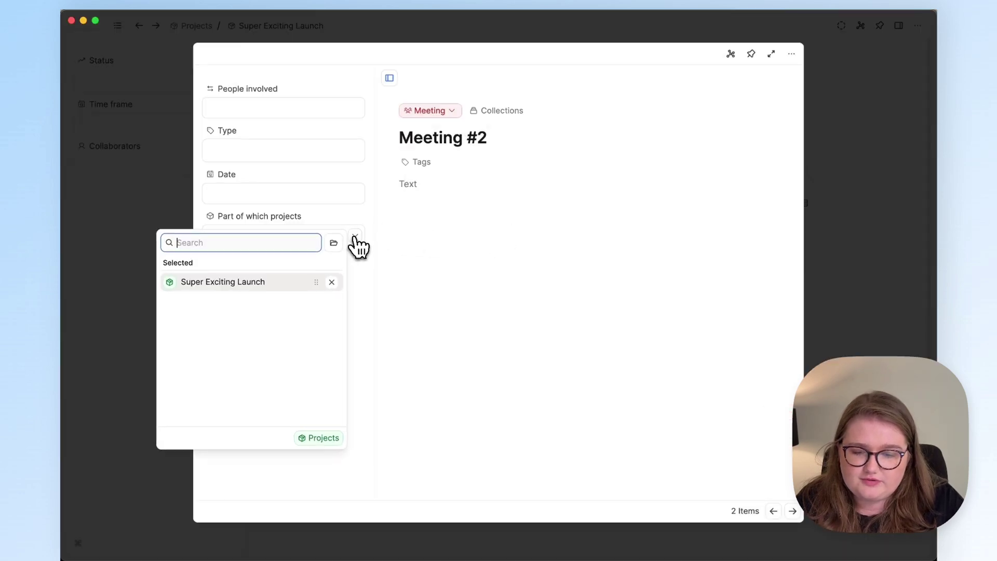
Unlink Super Exciting Launch from Meeting #2 and close the meeting
click(332, 283)
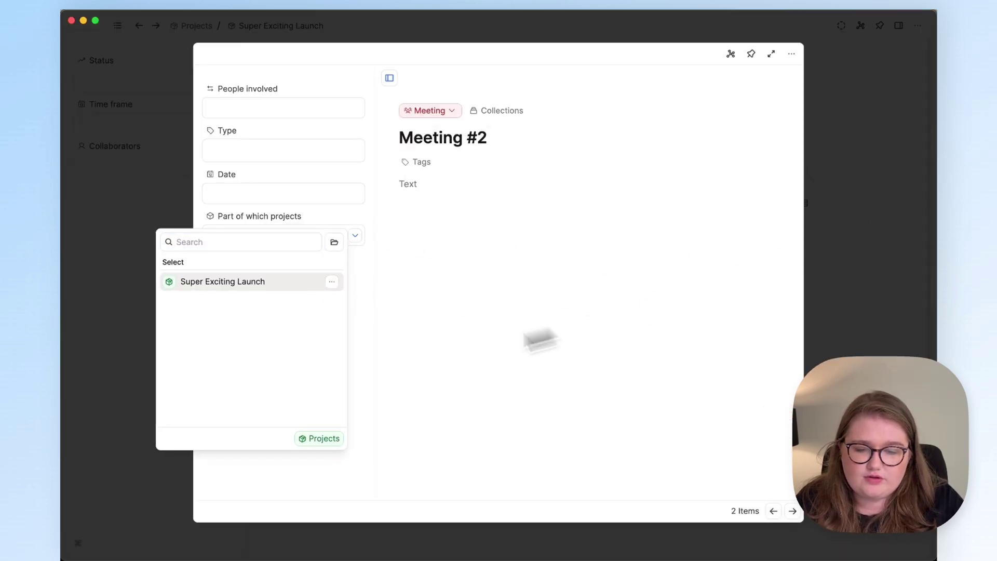
click(368, 373)
click(855, 185)
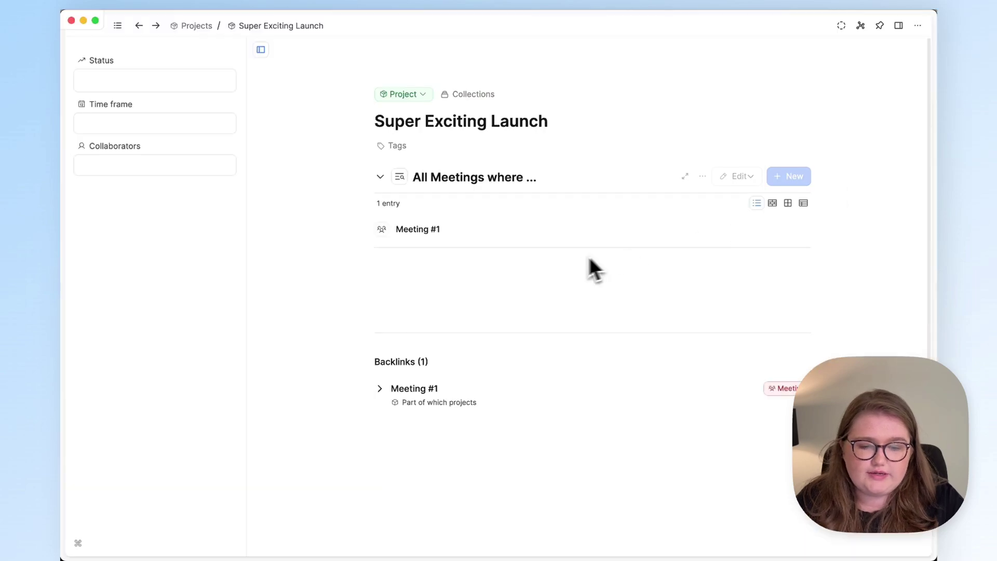
Reopen Meeting #2 via quick search, relink Super Exciting Launch, and rename the query Project Meetings
key(super+k)
text(me)
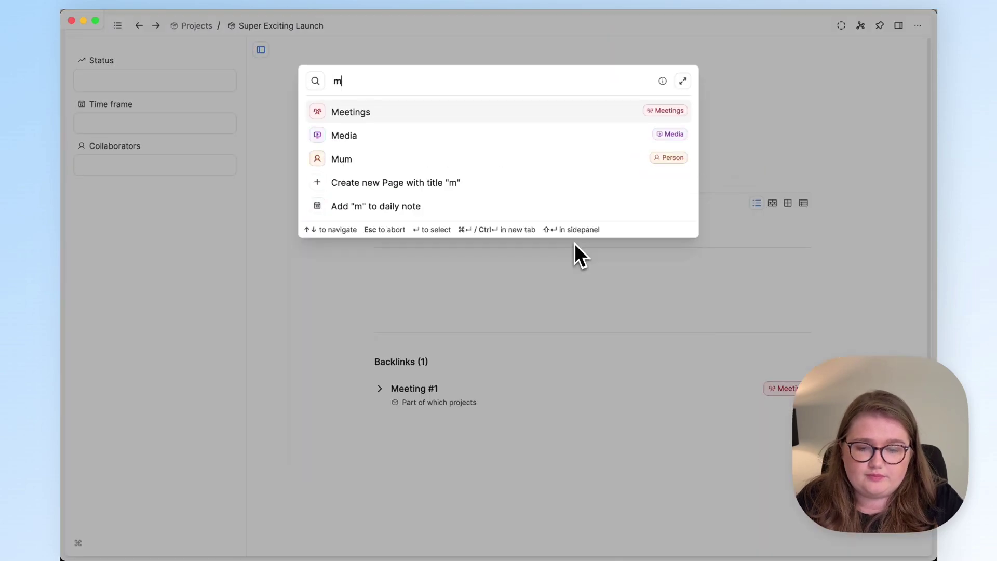
click(445, 273)
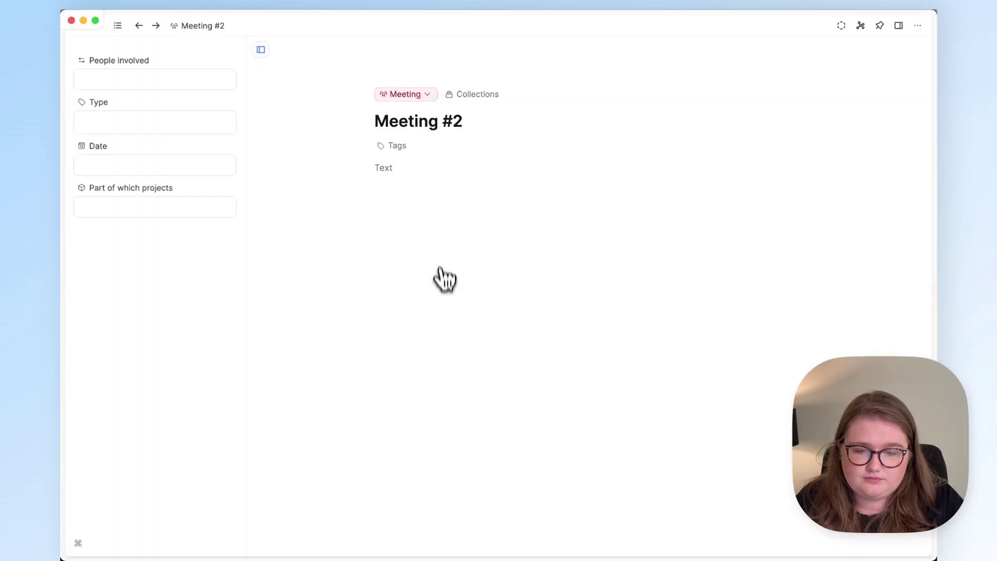
click(163, 206)
click(266, 254)
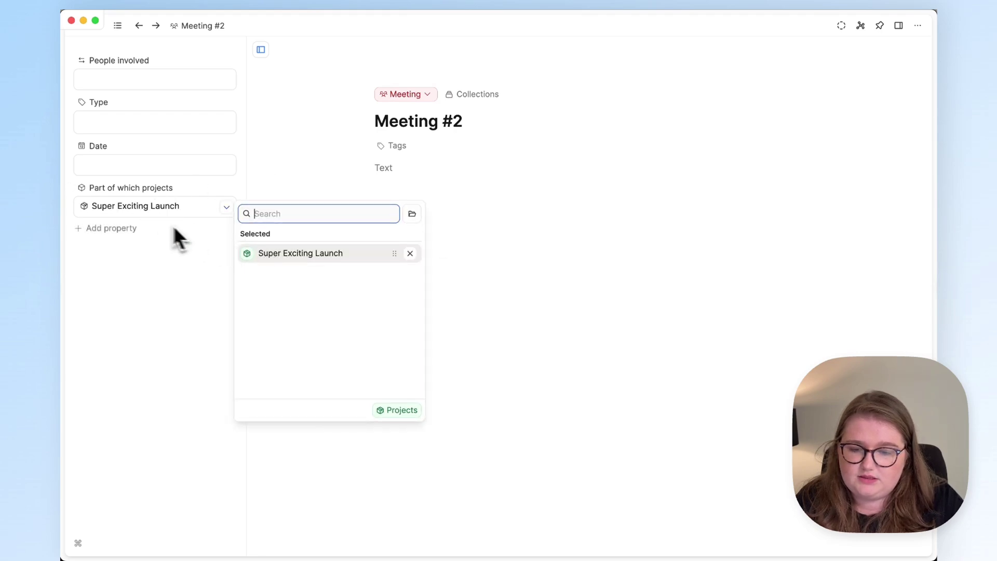
key(Escape)
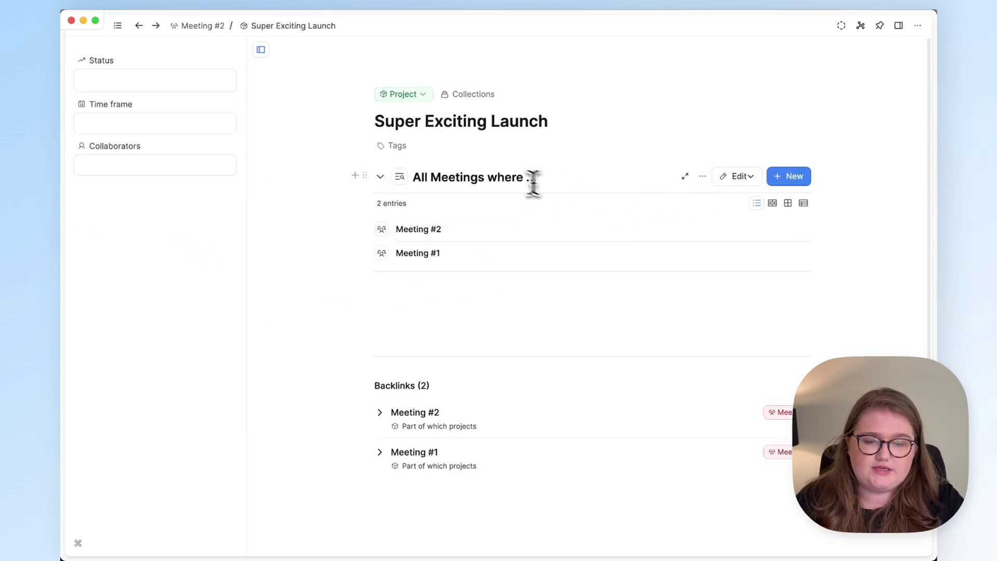
drag(528, 179, 512, 178)
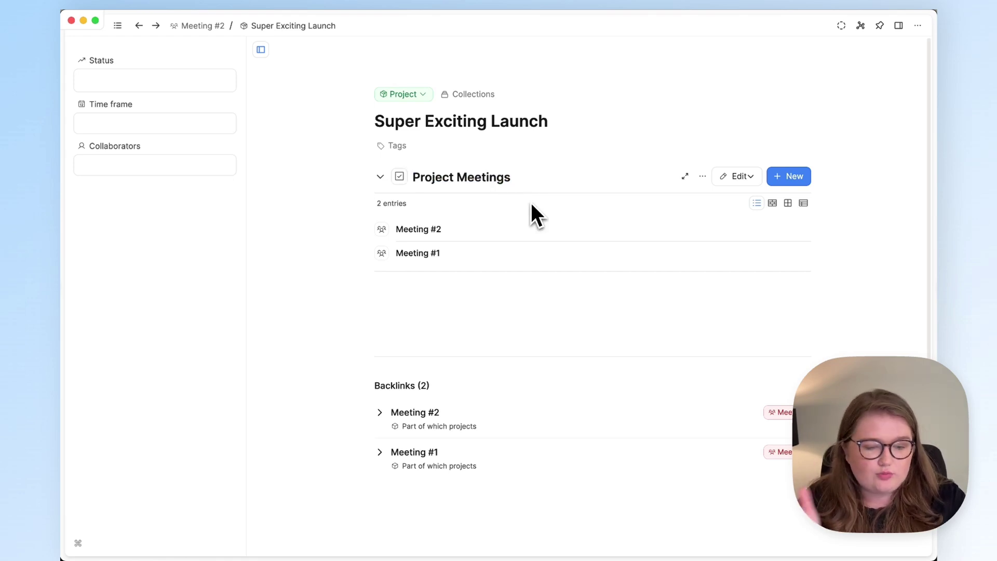
scroll(531, 203, down, 2)
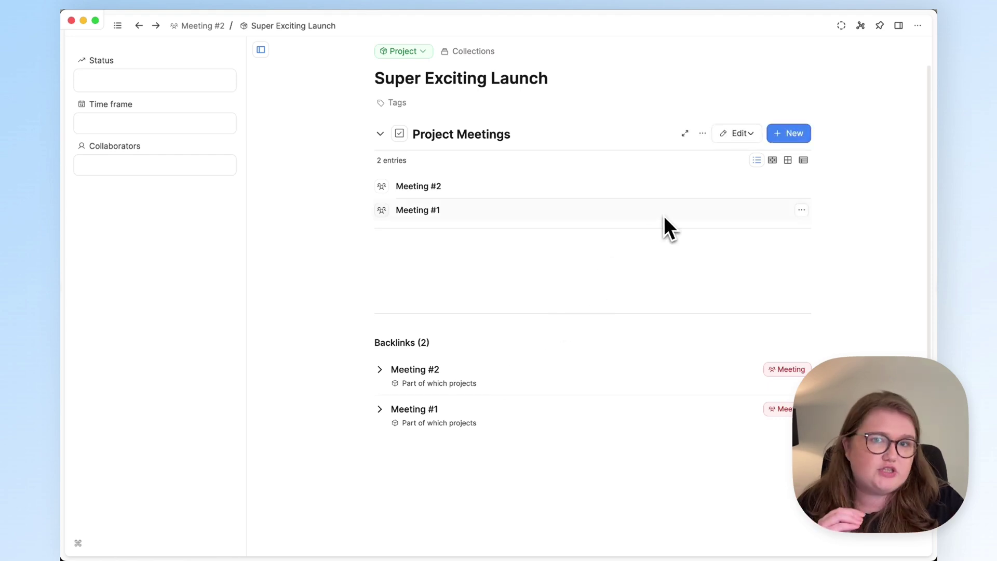
Add a Date sort, newest first, to the Project Meetings query and apply it
click(743, 138)
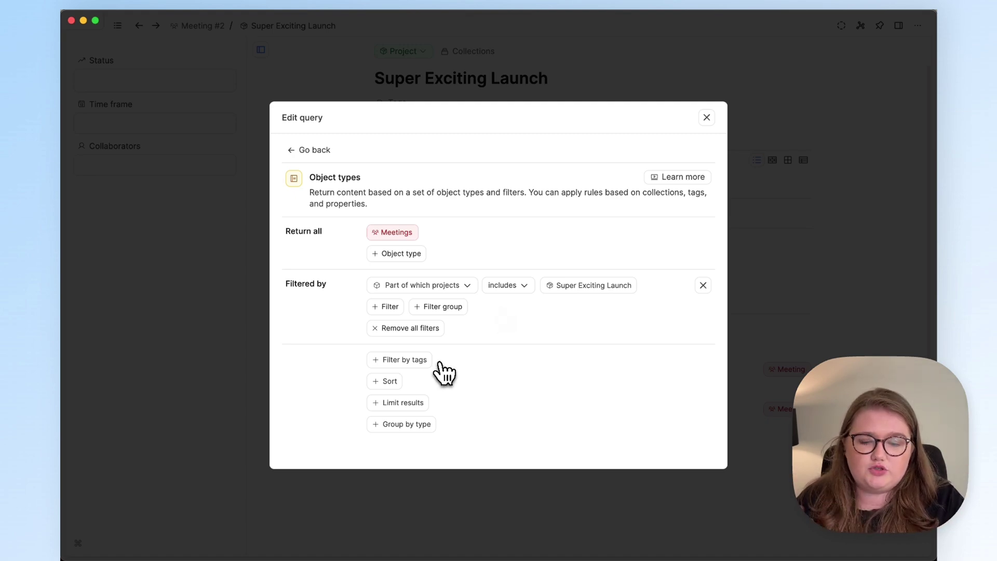
click(397, 381)
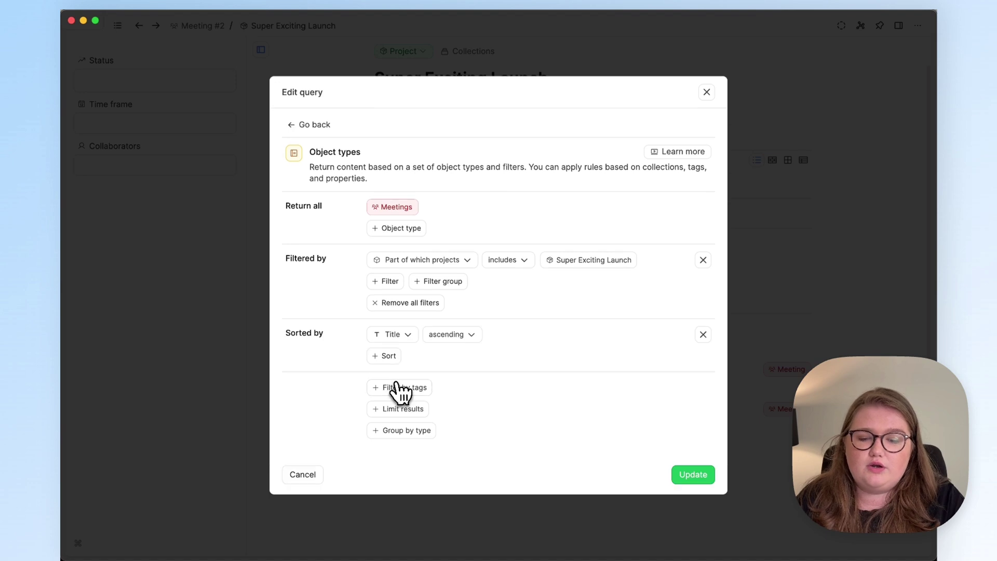
click(397, 335)
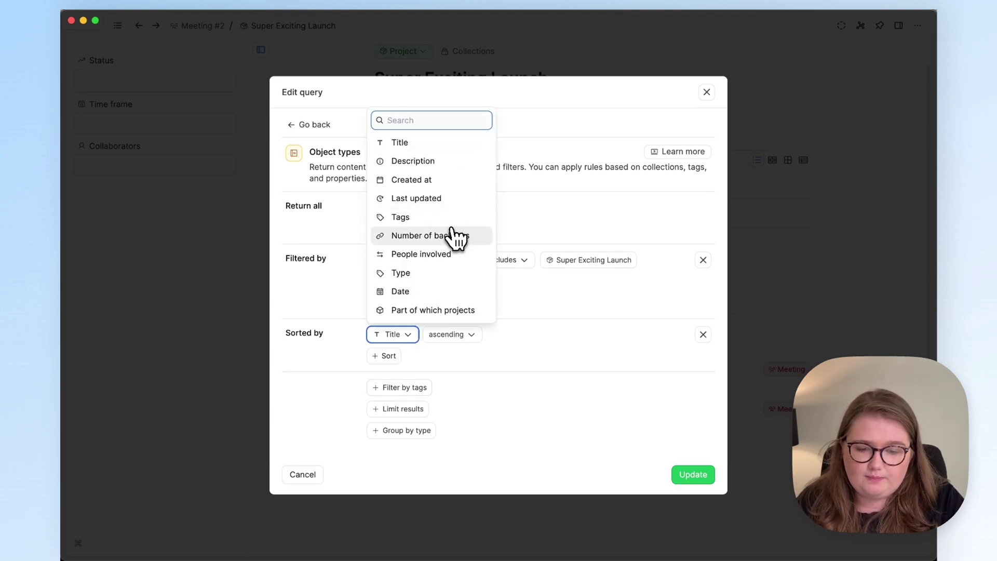
click(436, 292)
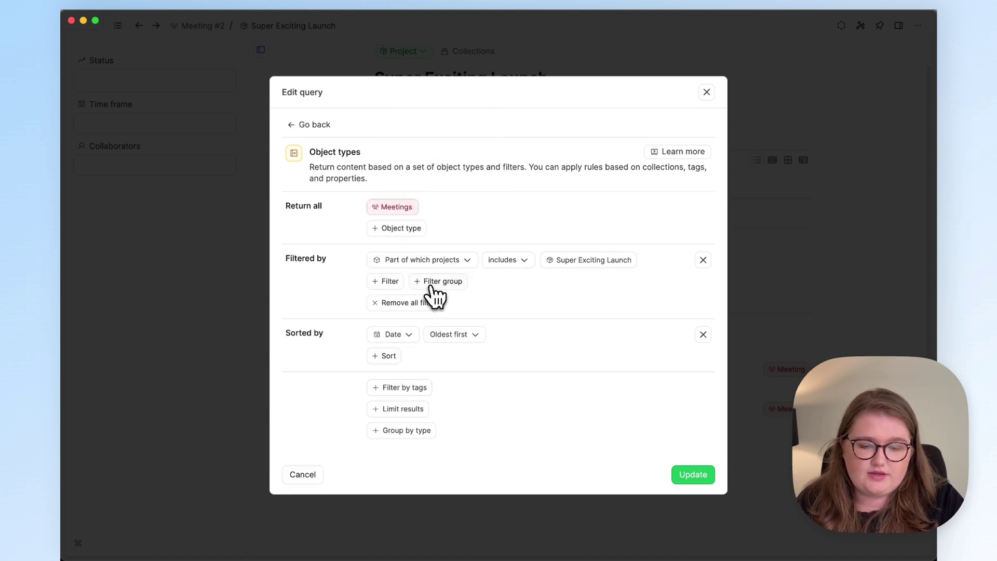
click(466, 333)
click(460, 398)
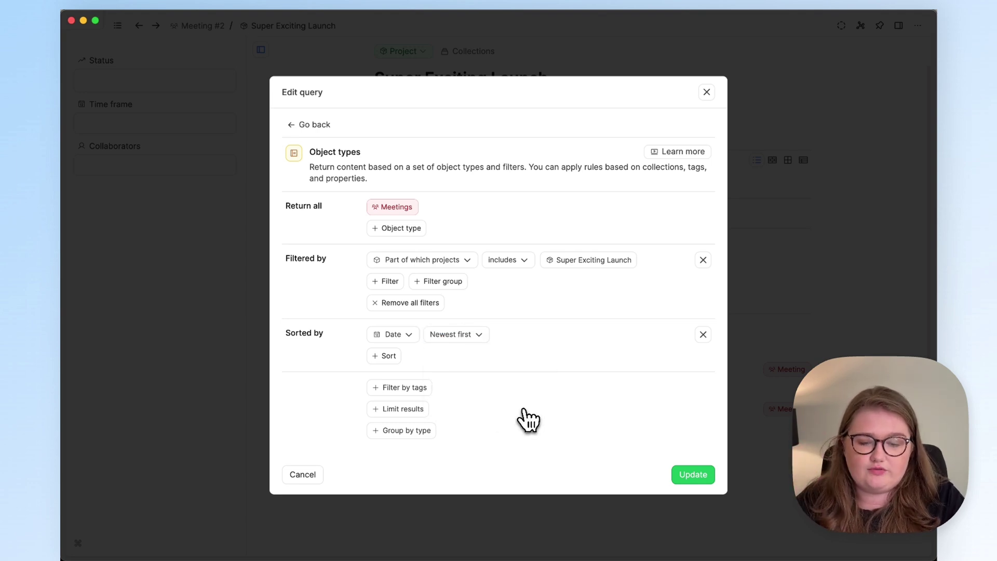
click(684, 473)
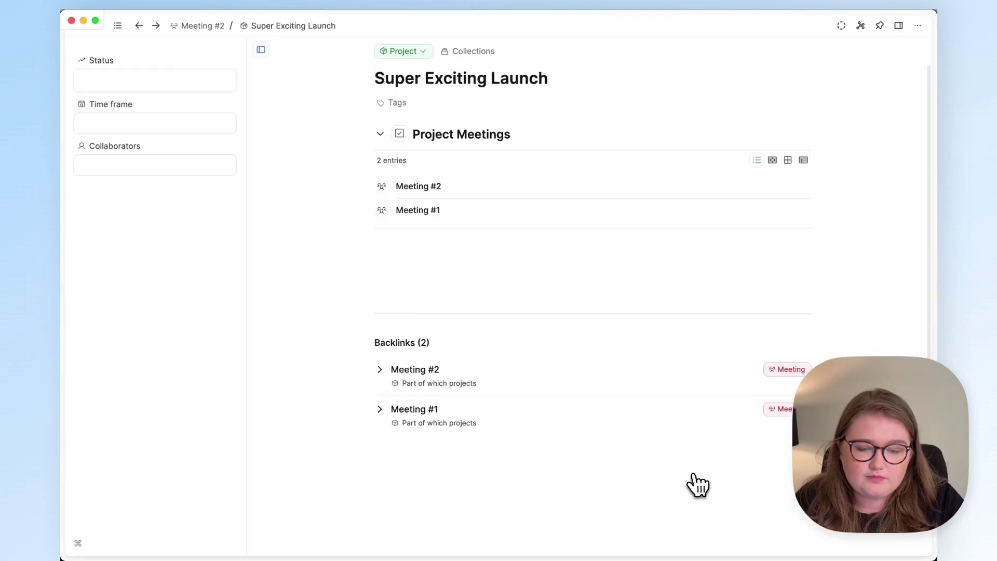
Set Meeting #2's date to August 1, 2024
click(502, 189)
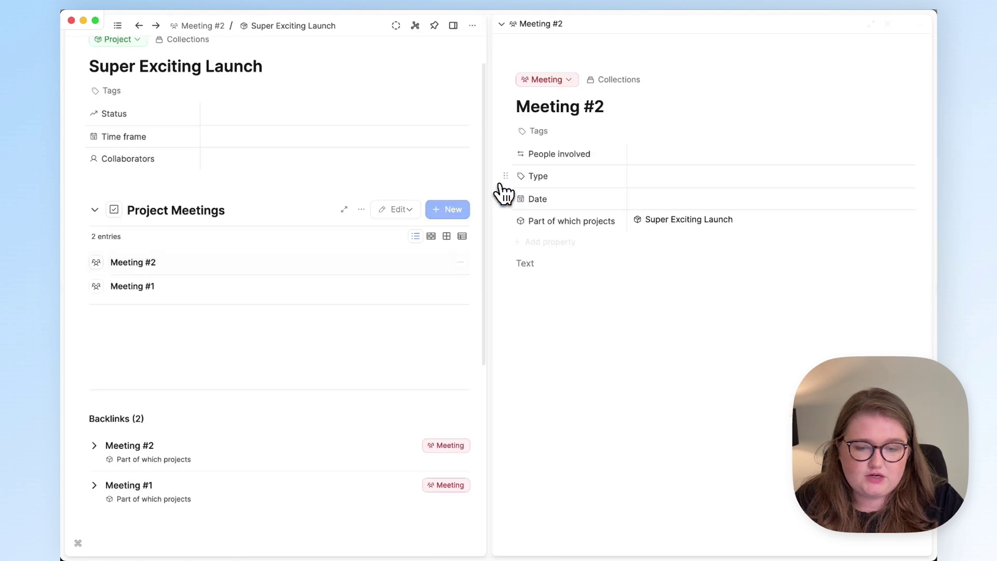
click(658, 200)
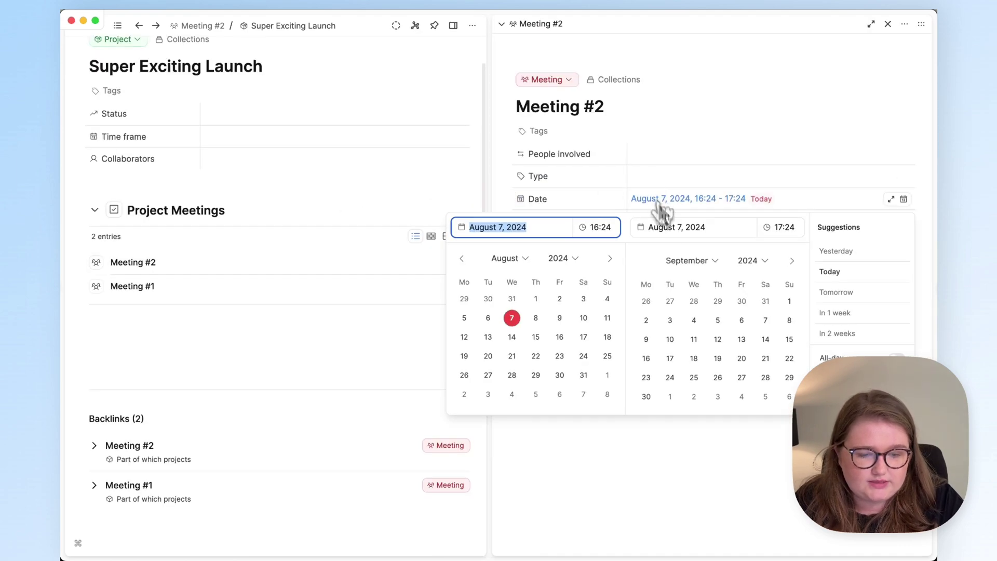
click(535, 300)
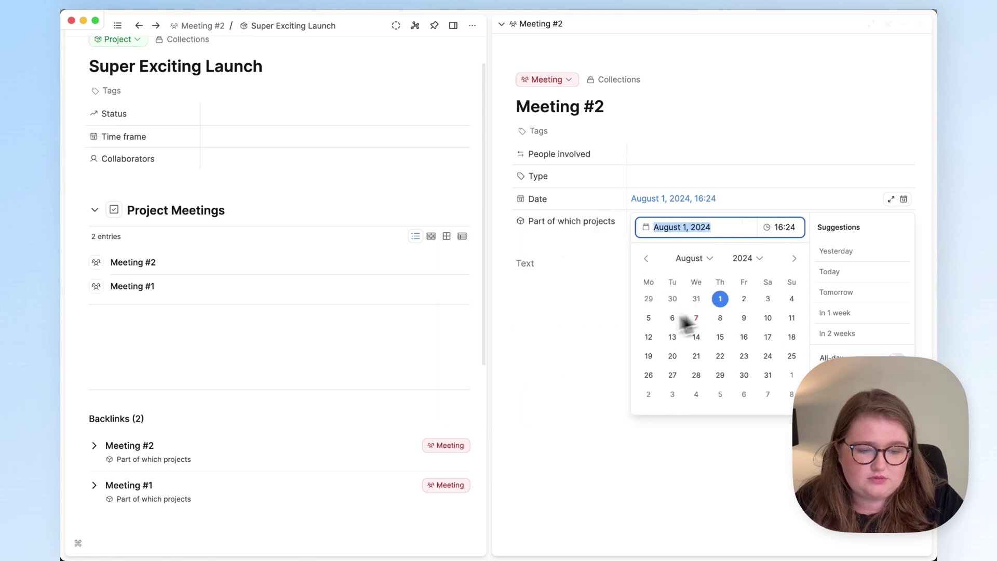
click(601, 338)
key(Escape)
Set Meeting #1's date to July 24, 2024 and close its side panel
click(269, 291)
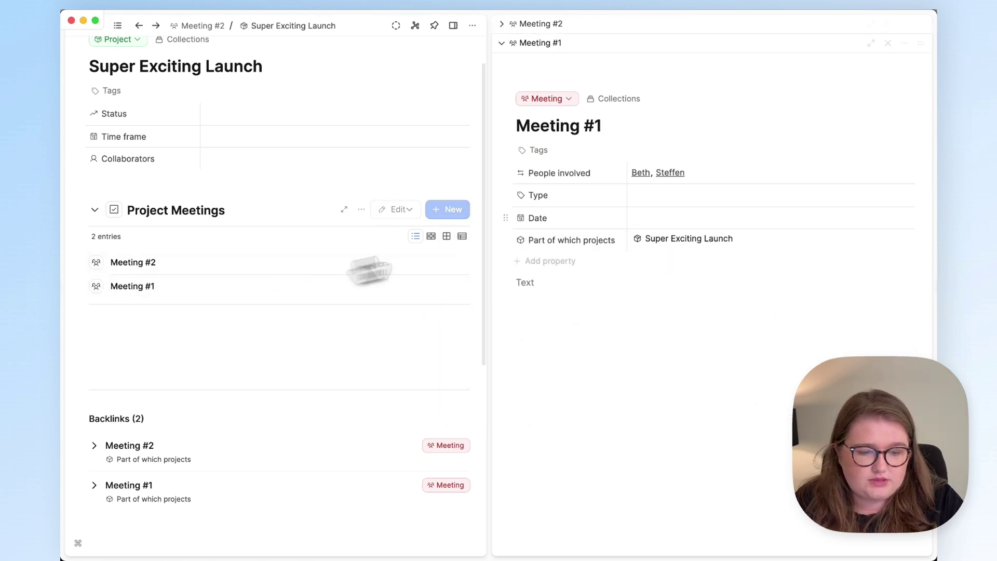
click(652, 221)
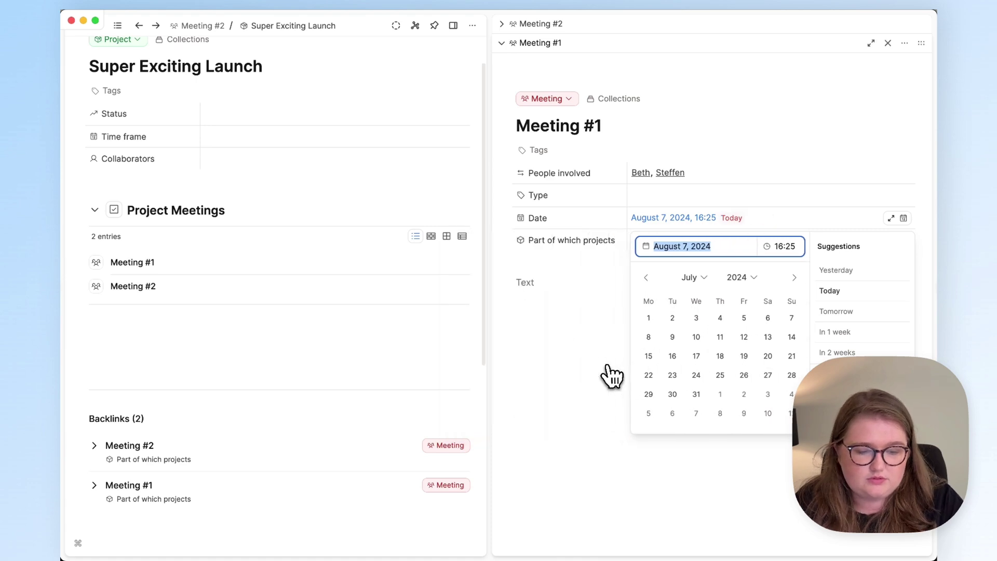
click(696, 374)
click(602, 401)
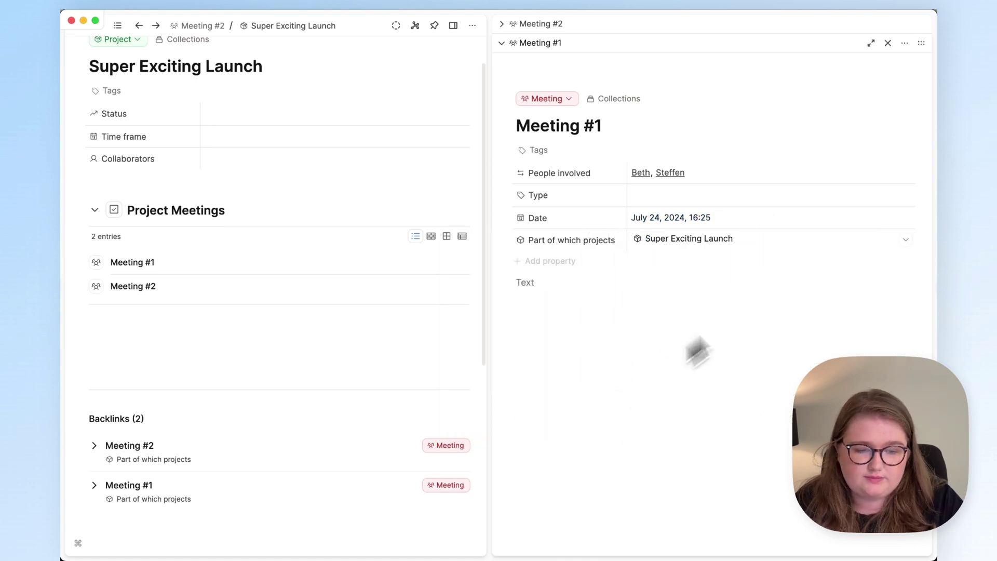
key(Escape)
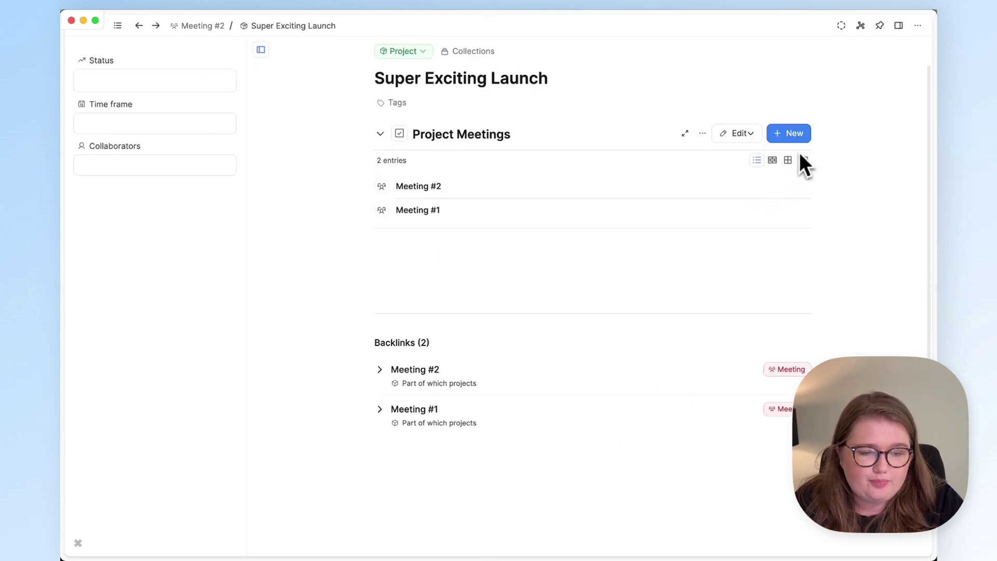
Add a Resources heading below Project Meetings and drag the collection into a column beside it
click(803, 160)
click(772, 161)
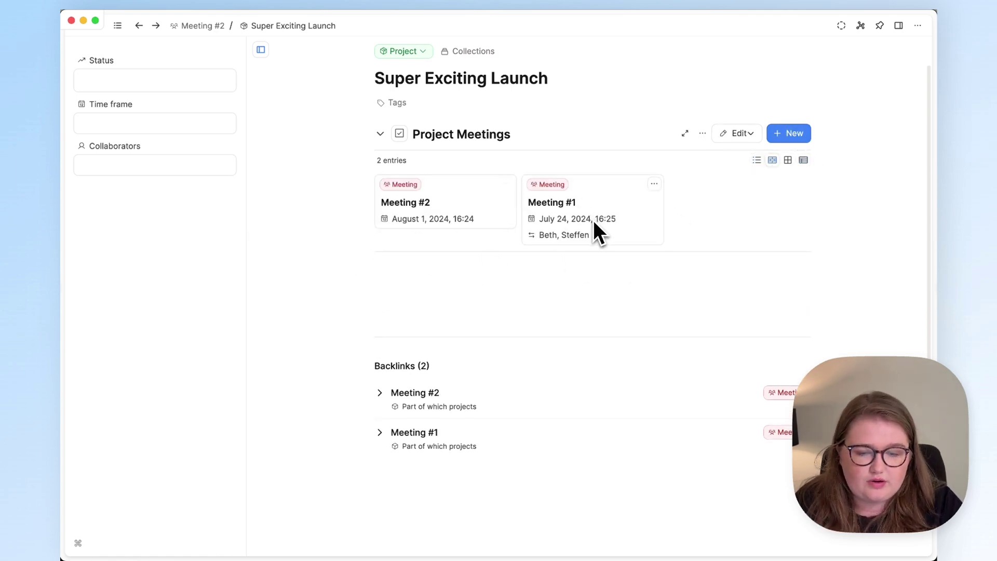
click(556, 327)
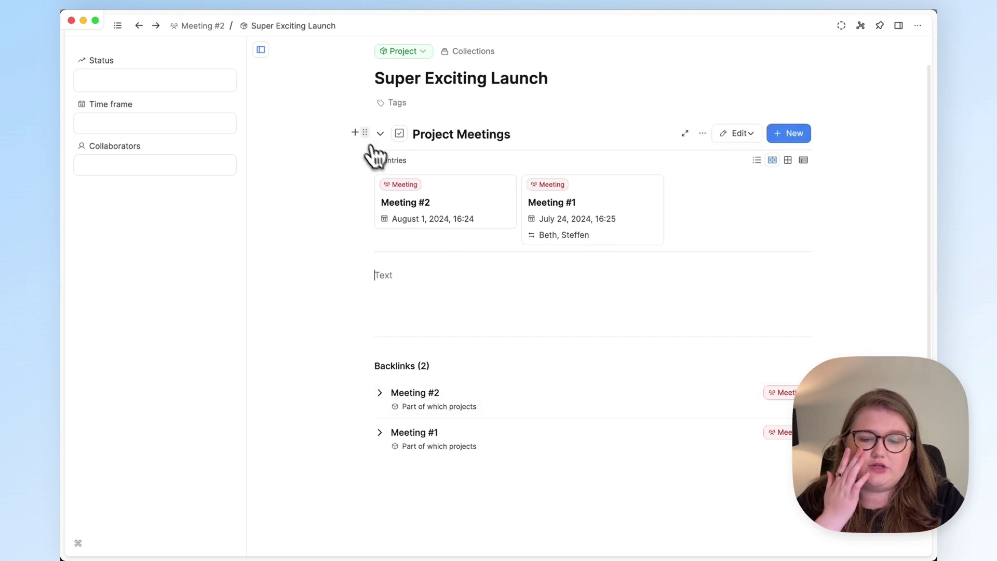
click(363, 132)
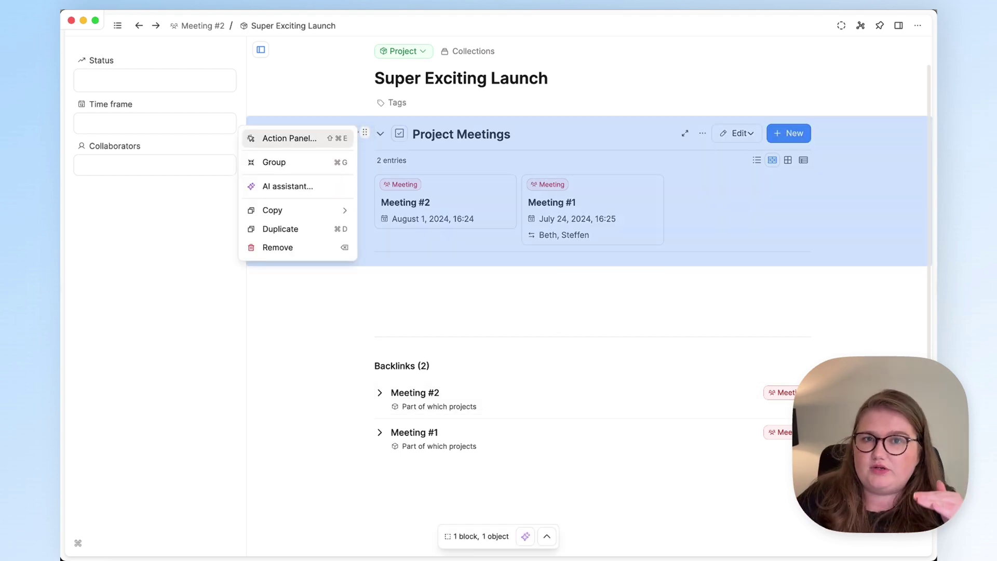
click(437, 281)
text(/res)
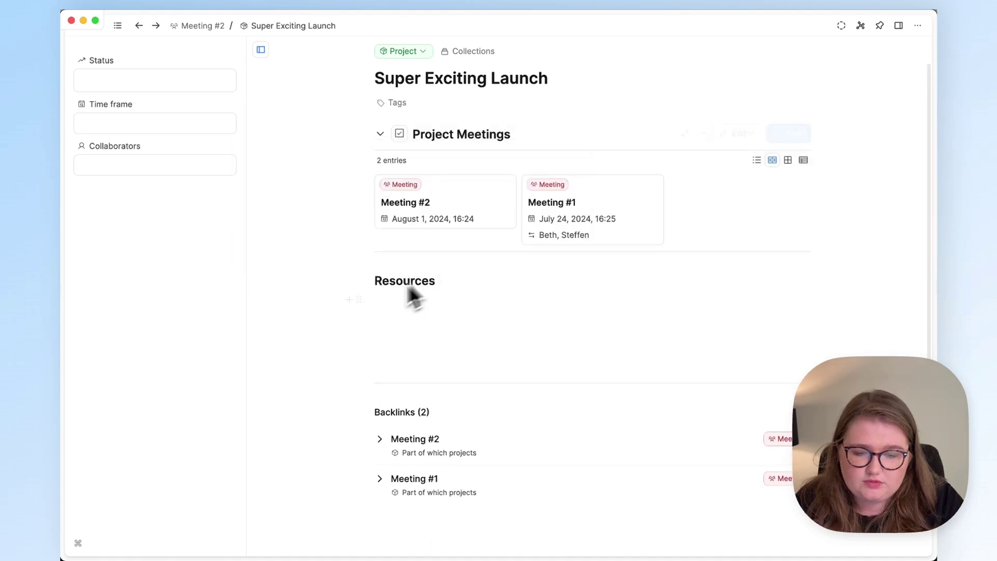
drag(408, 289, 389, 305)
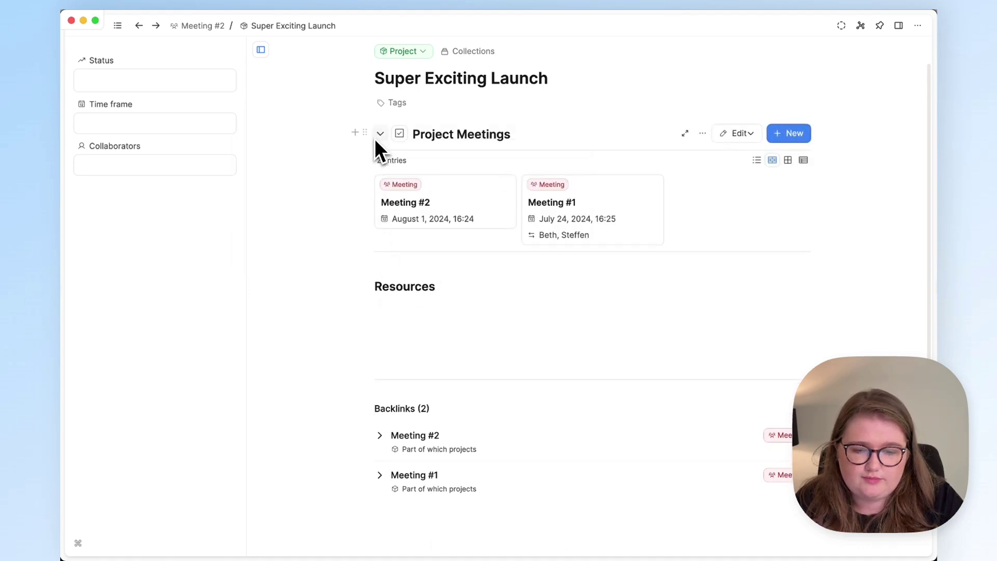
drag(374, 137, 650, 281)
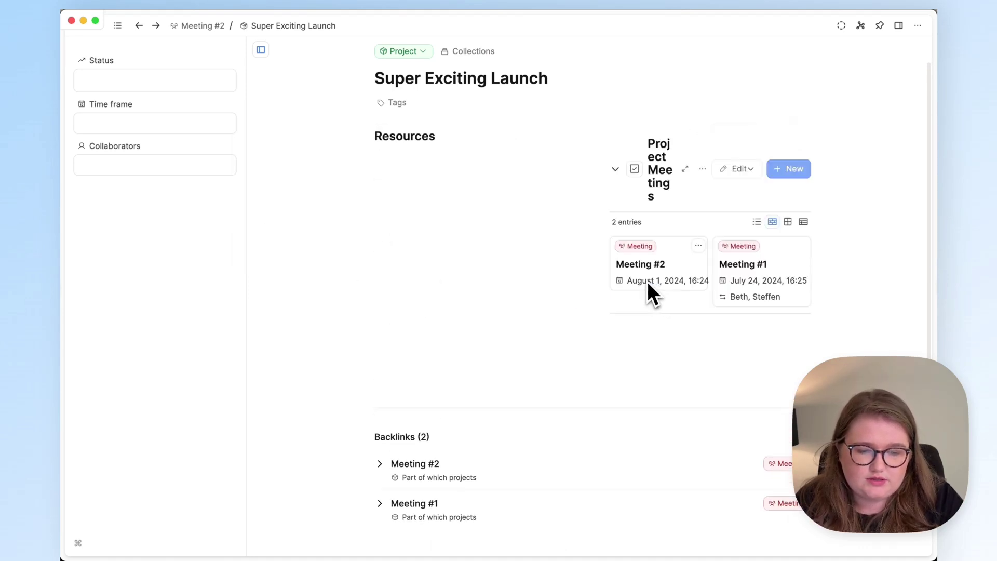
Switch the Super Exciting Launch page to wide layout and hide its properties panel
mouse_move(450, 97)
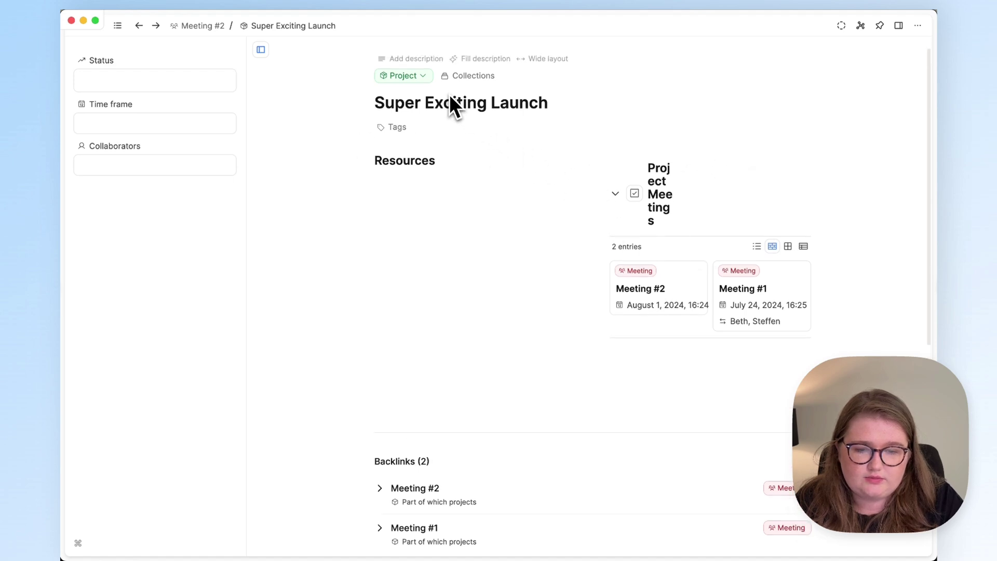
click(543, 62)
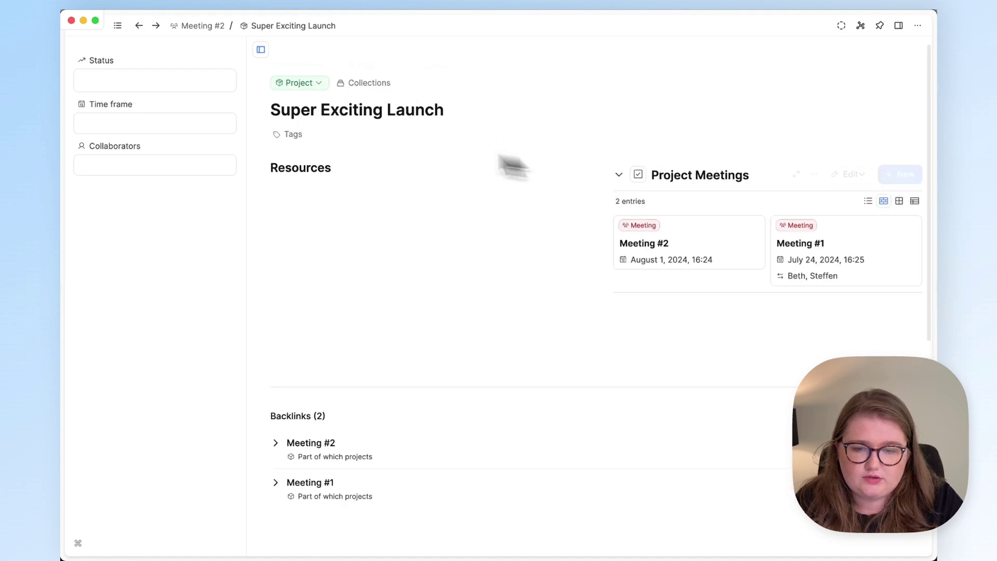
click(262, 51)
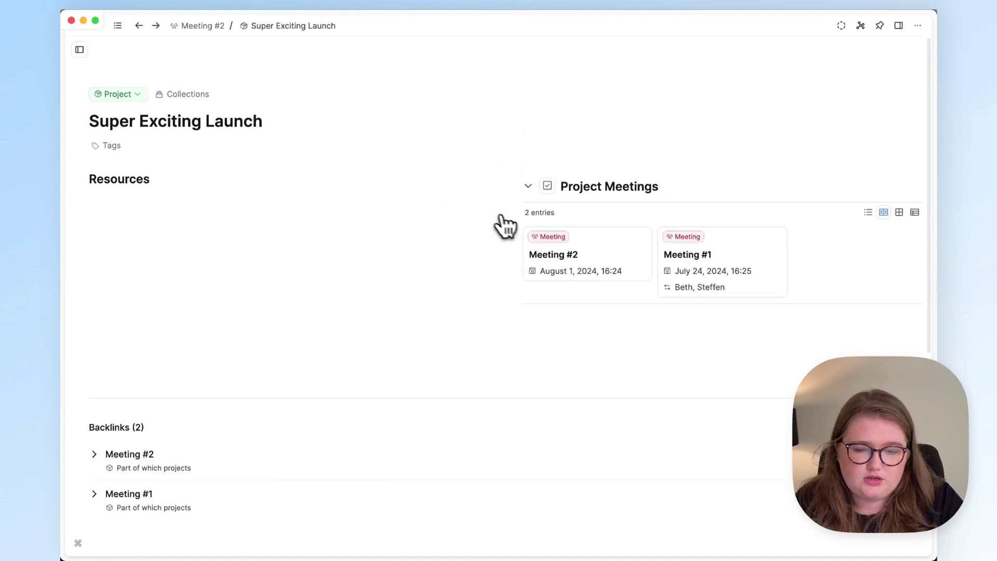
Add a Heading 3 'Ongoing thoughts' below the Project Meetings collection
click(596, 328)
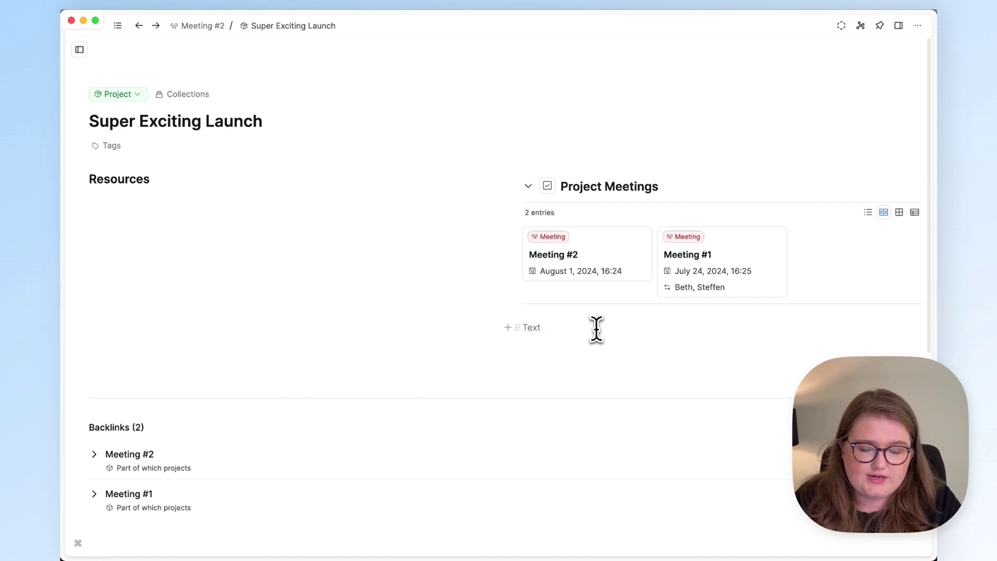
text(/h3)
key(Return)
text(Ong)
text(oing thoughts)
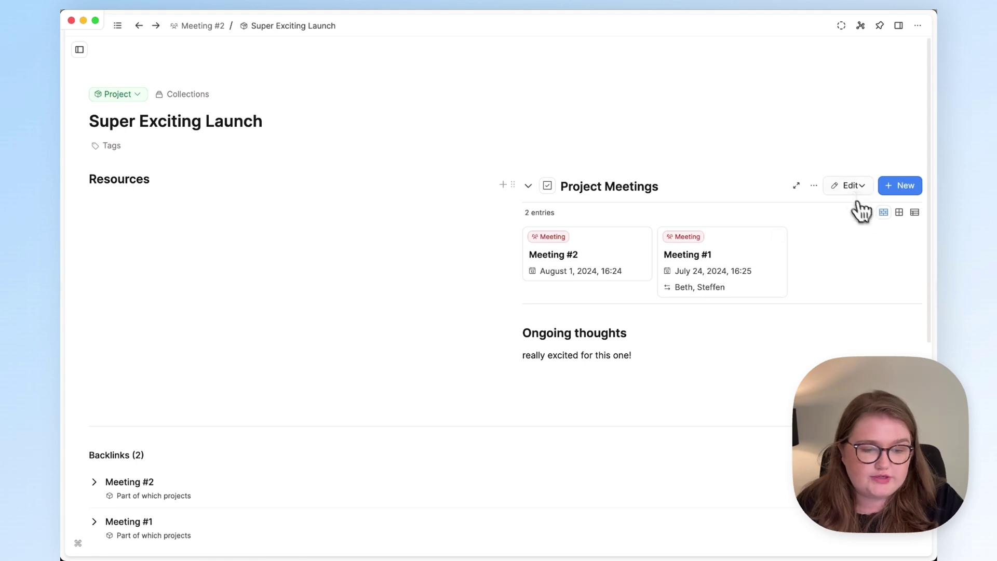
Check the Project Meetings query settings without changes and scroll through the page
click(849, 187)
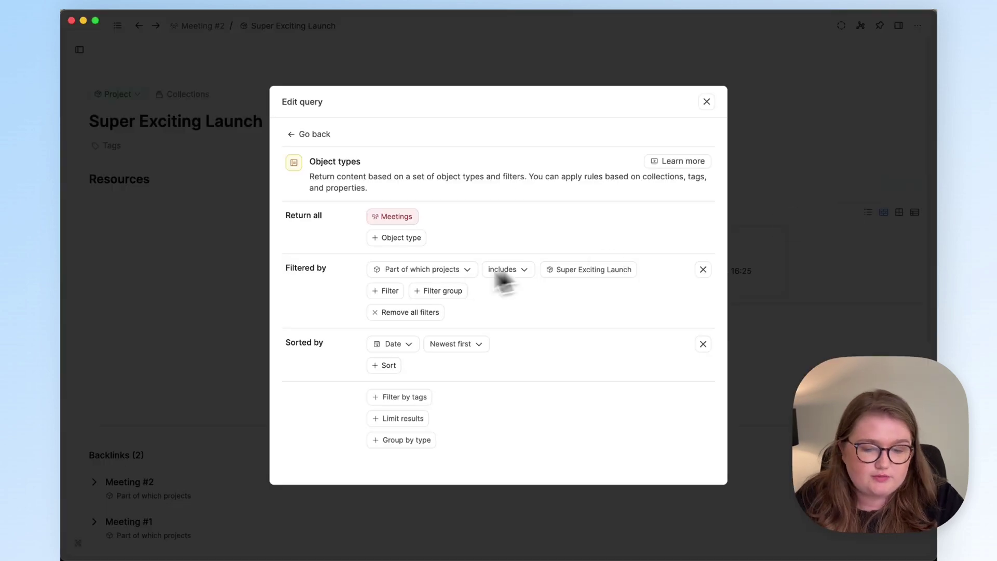
click(707, 103)
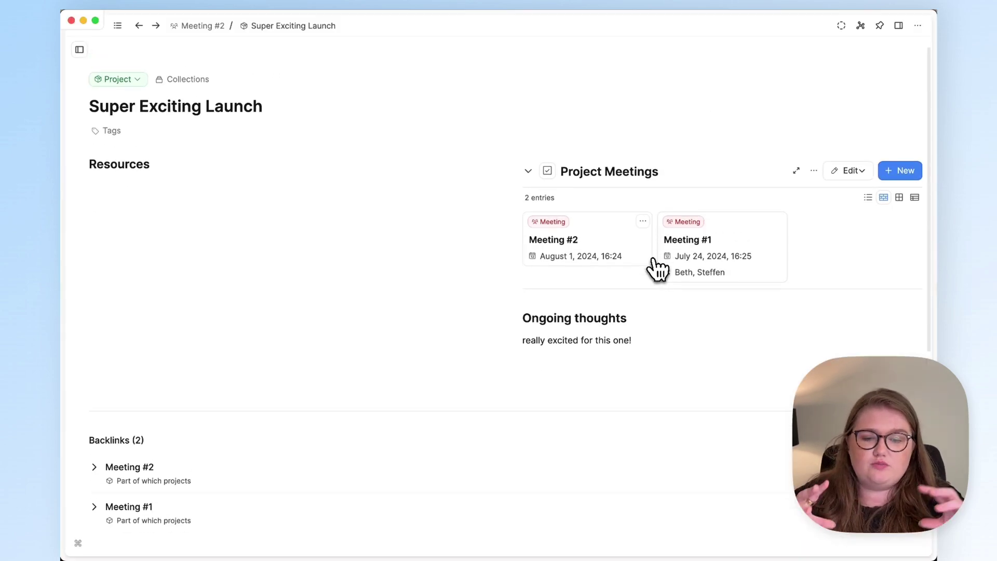
scroll(657, 268, down, 3)
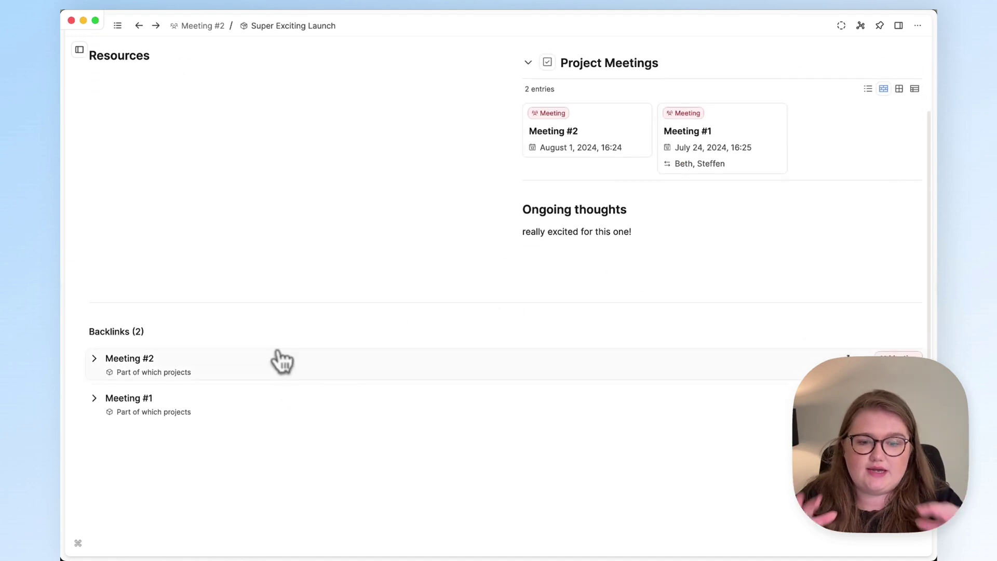
scroll(498, 311, up, 3)
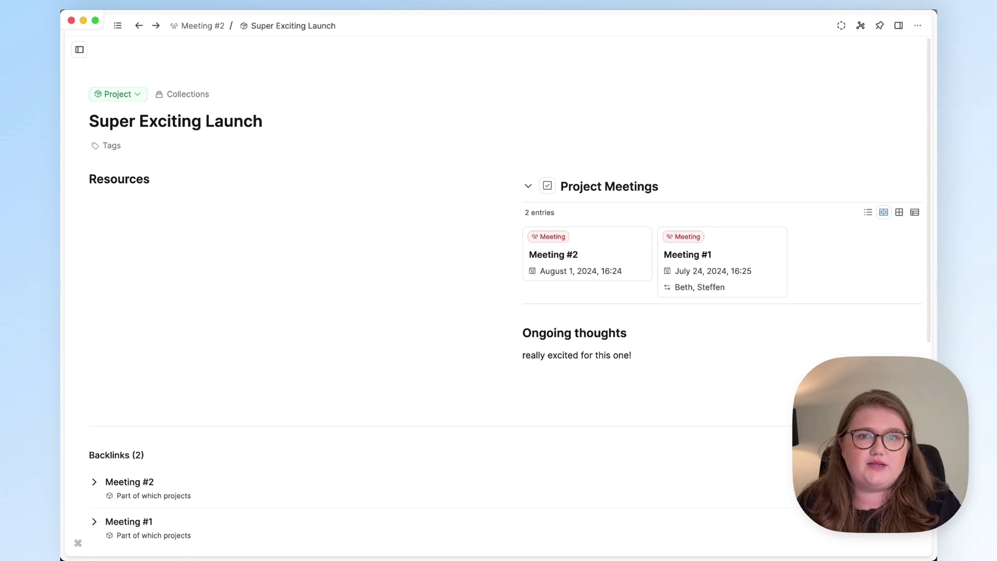
scroll(218, 364, down, 3)
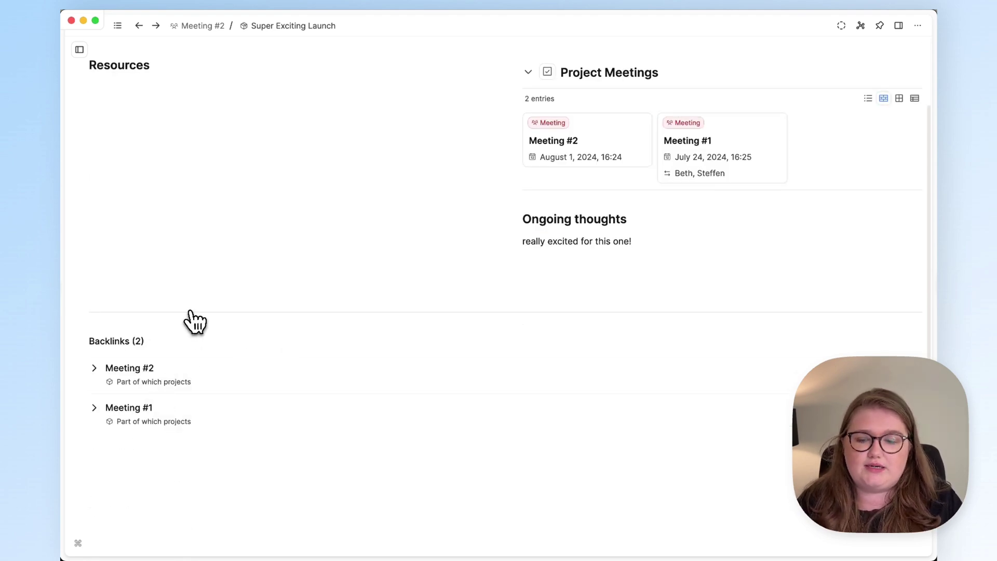
Collapse and then re-expand the project page's Backlinks list
click(139, 345)
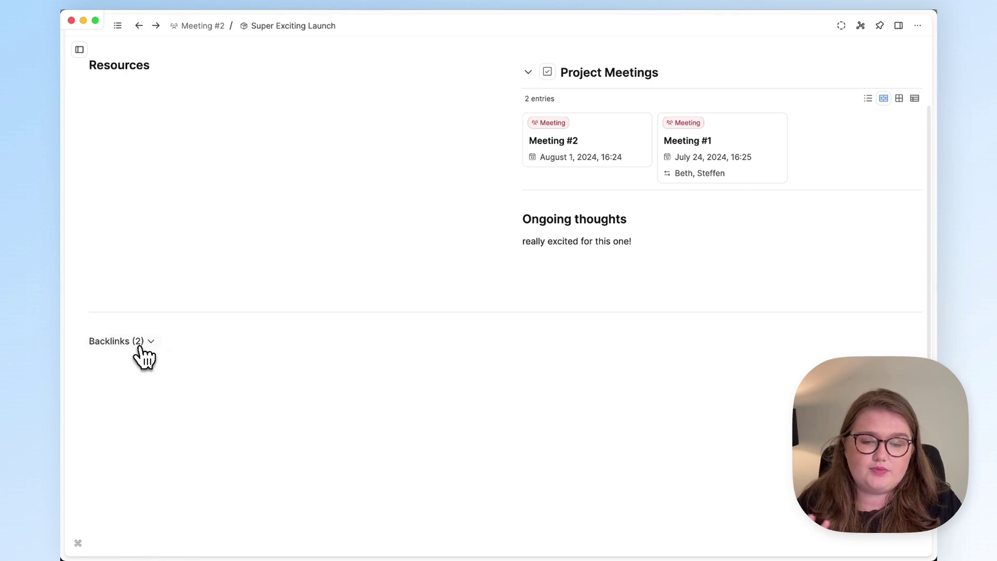
scroll(144, 358, up, 3)
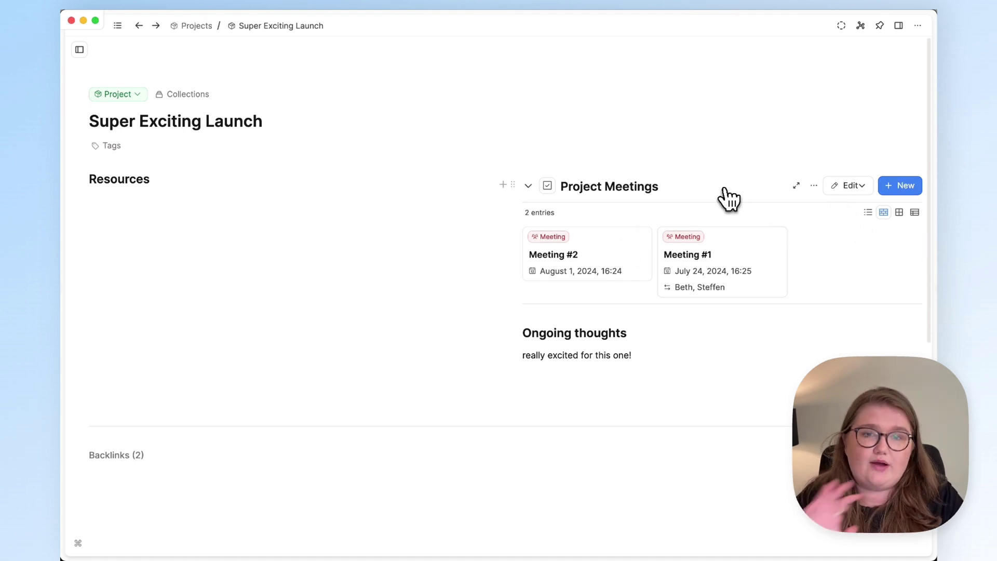
click(128, 457)
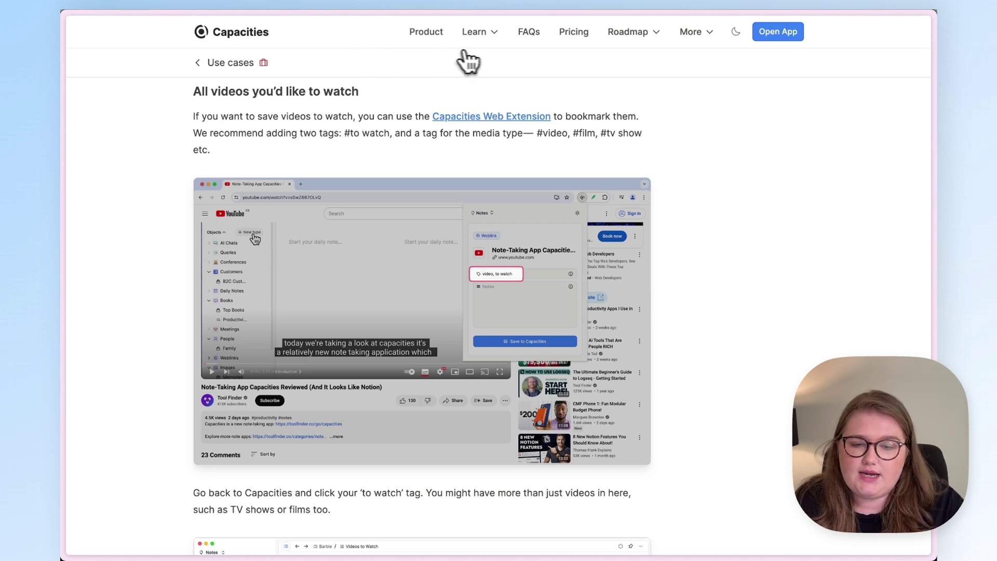
From Community Picks, open the '14 BEST Note-Taking Apps of 2024' video on YouTube in a new tab
mouse_move(481, 49)
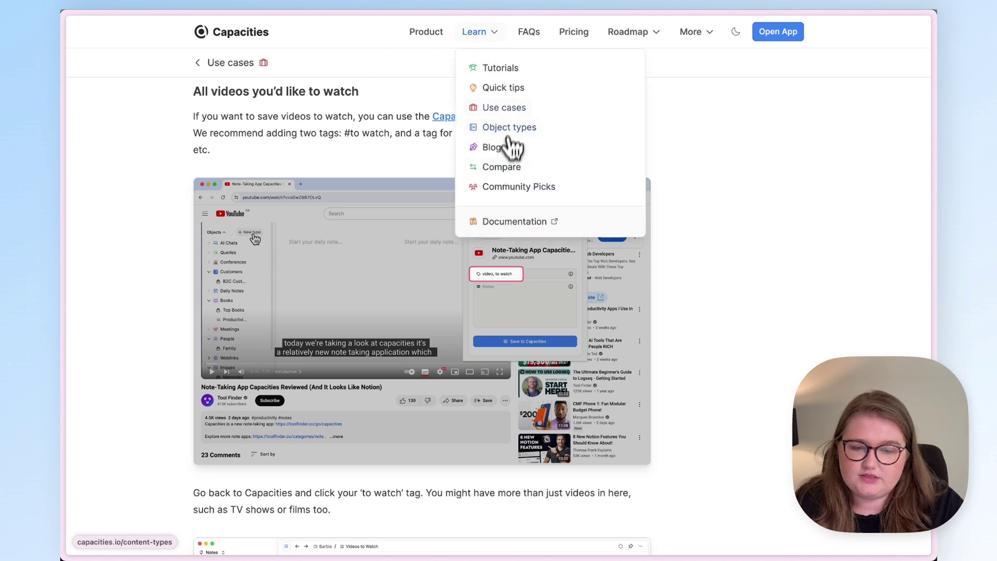
click(507, 190)
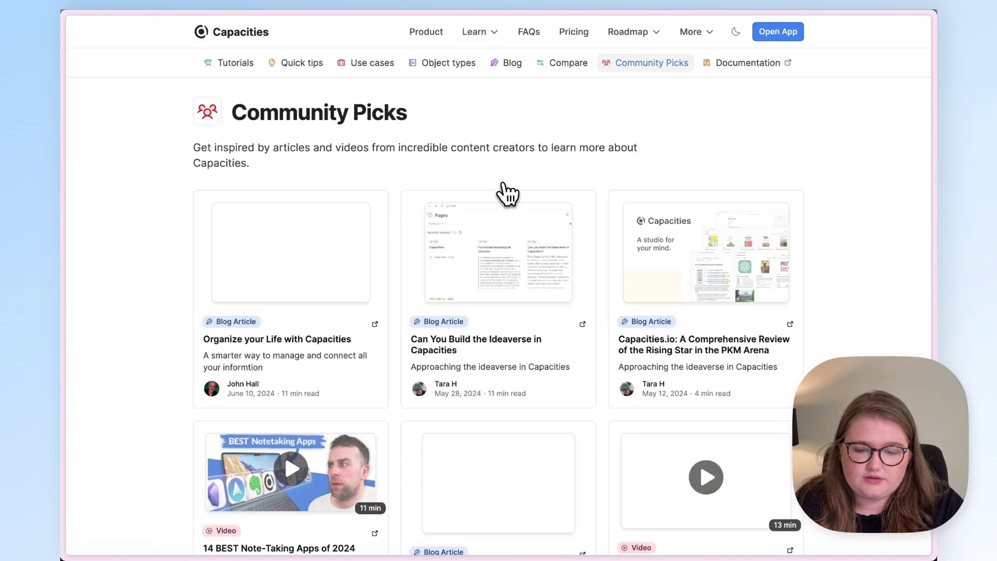
scroll(506, 193, down, 5)
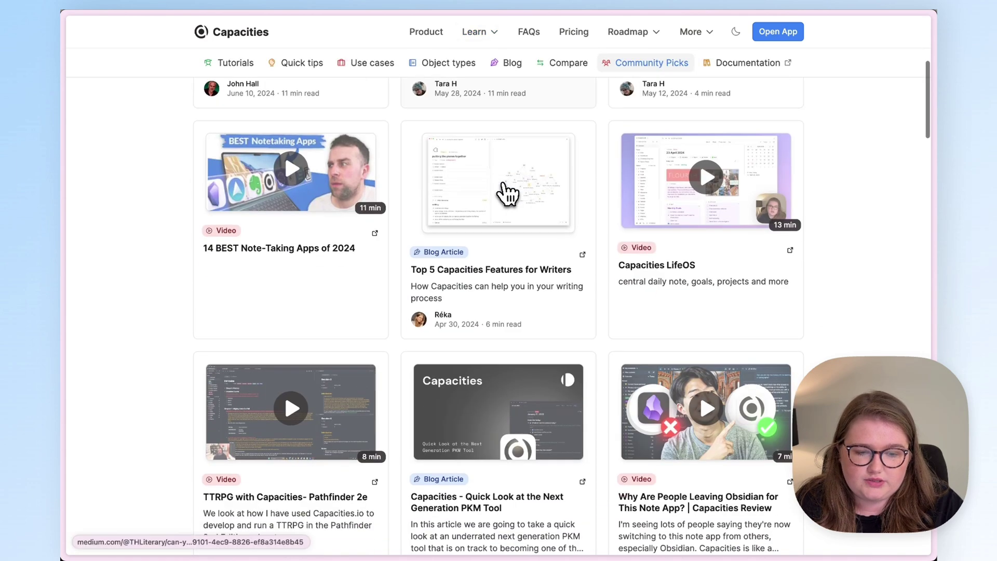
right_click(318, 158)
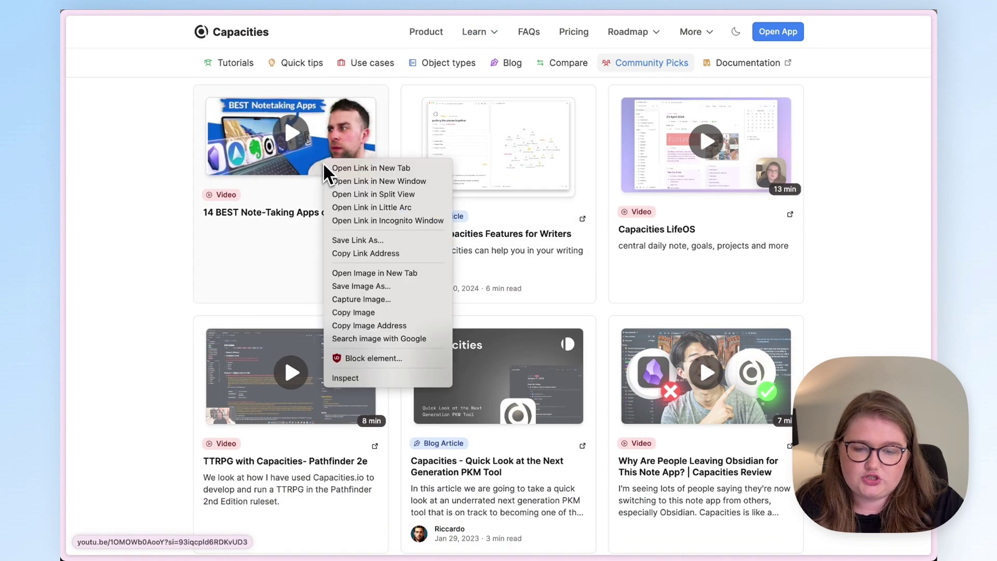
click(358, 165)
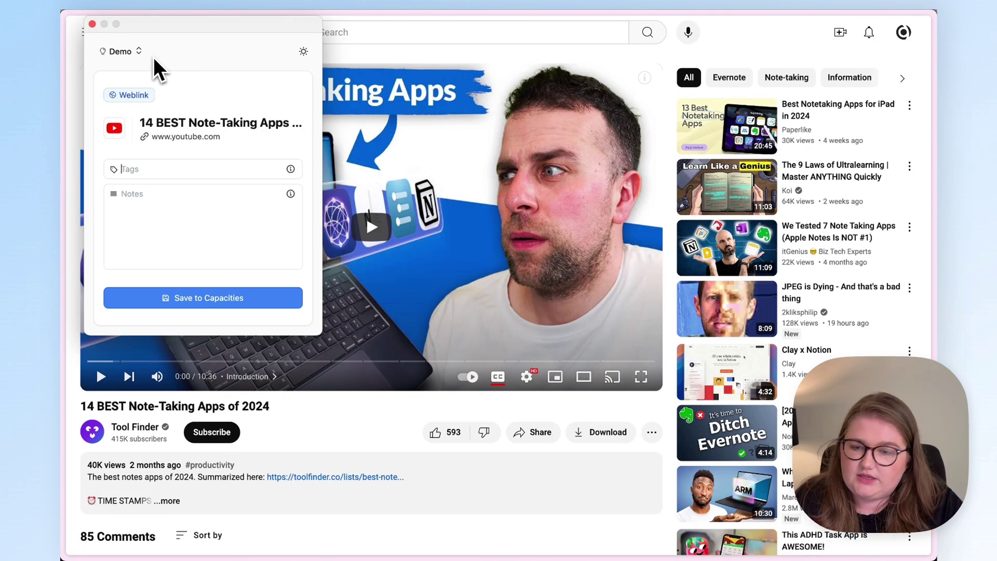
Clip the note-taking apps and productivity app videos into the Demo space, tagged 'video, to watch'
click(136, 52)
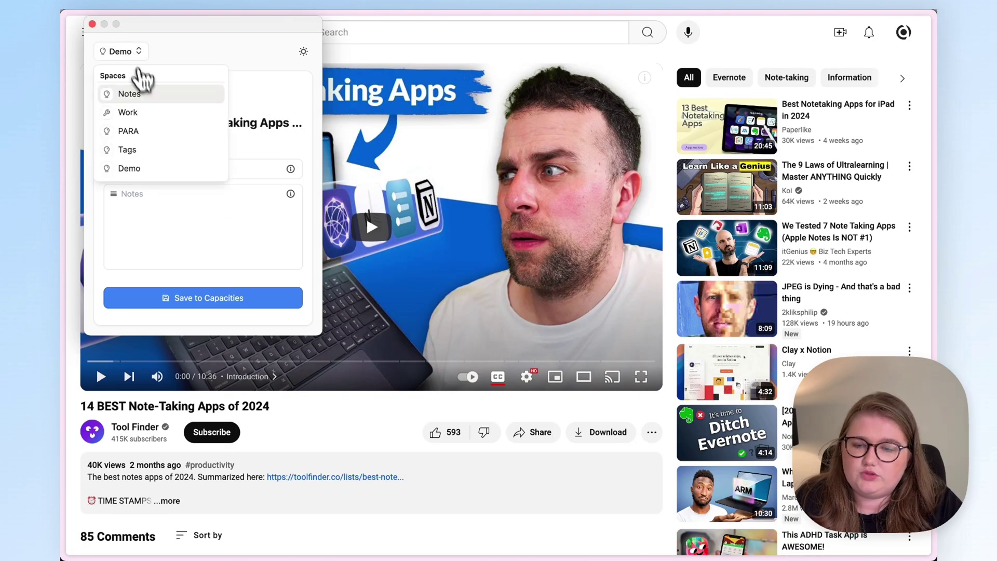
click(140, 166)
click(148, 169)
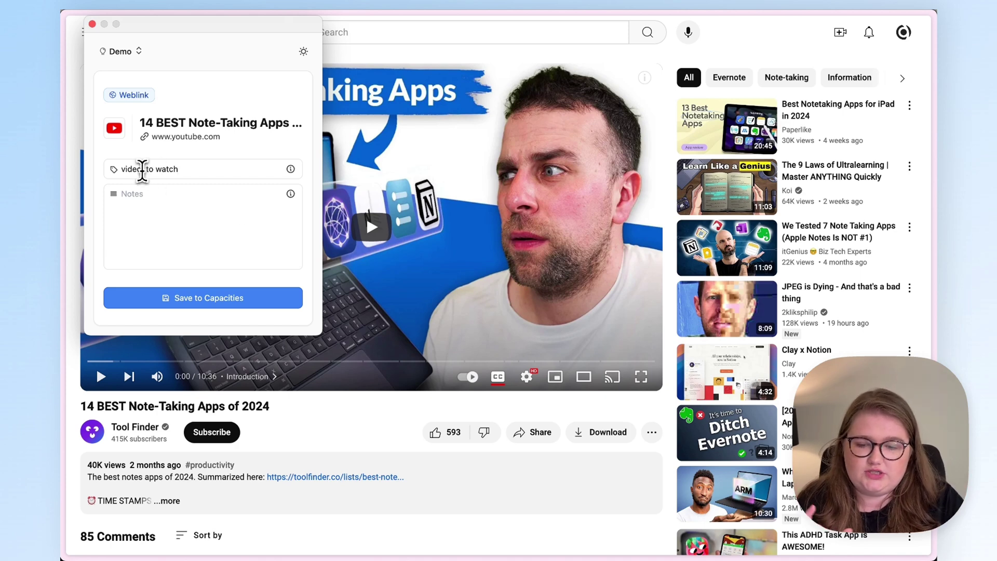
click(142, 169)
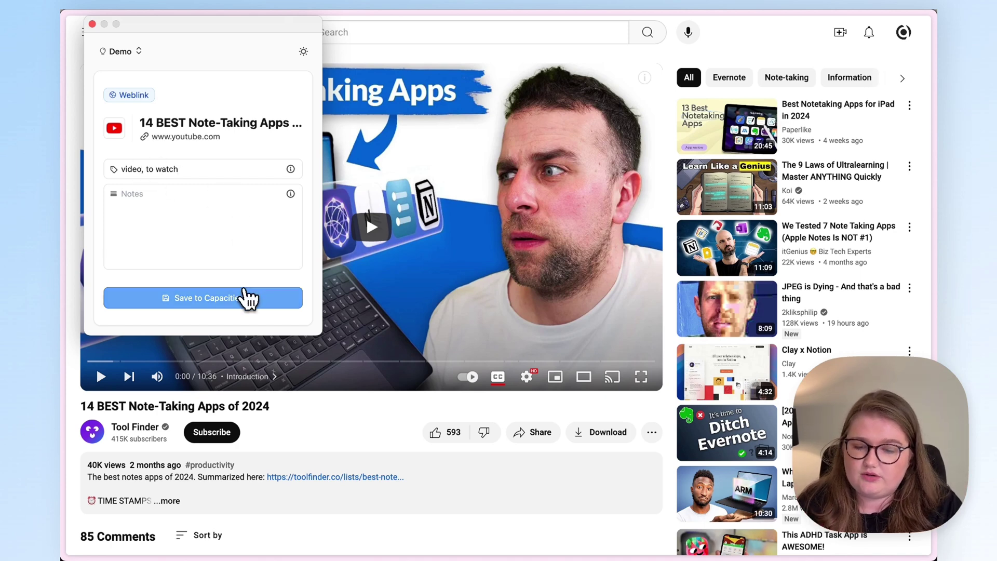
click(243, 299)
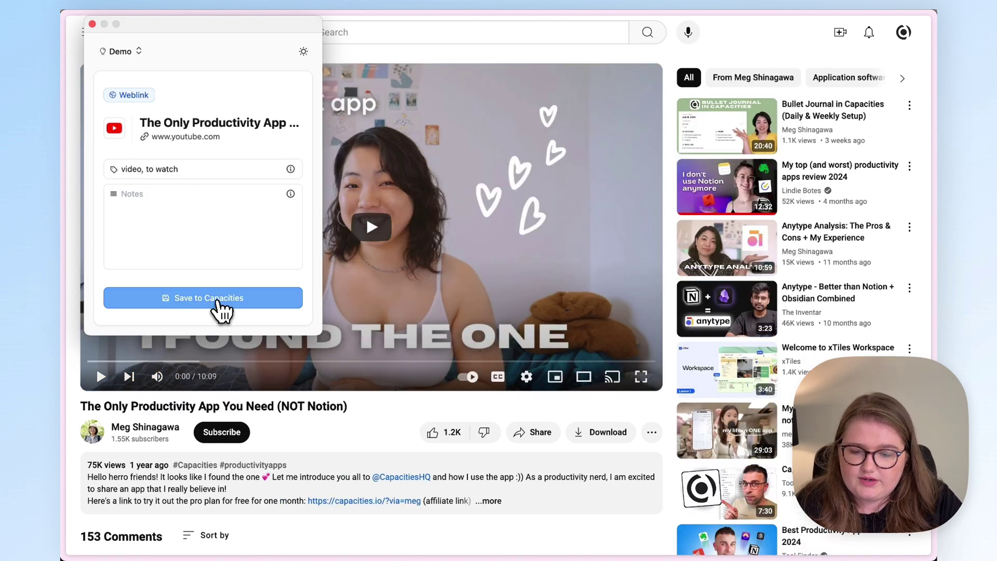
click(222, 306)
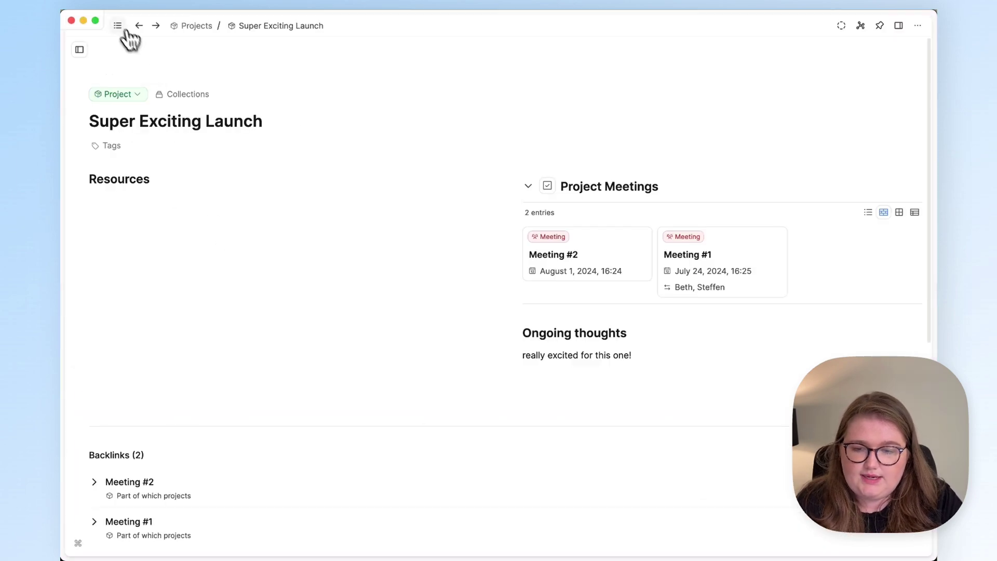
click(118, 26)
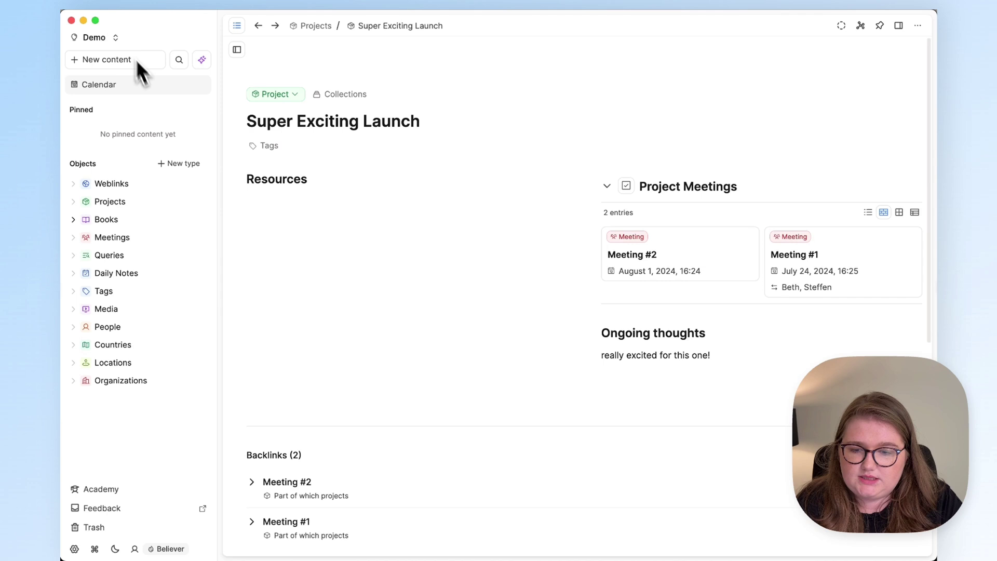
Open the Weblinks collection and go to the 'to watch' tag page from a card
click(129, 188)
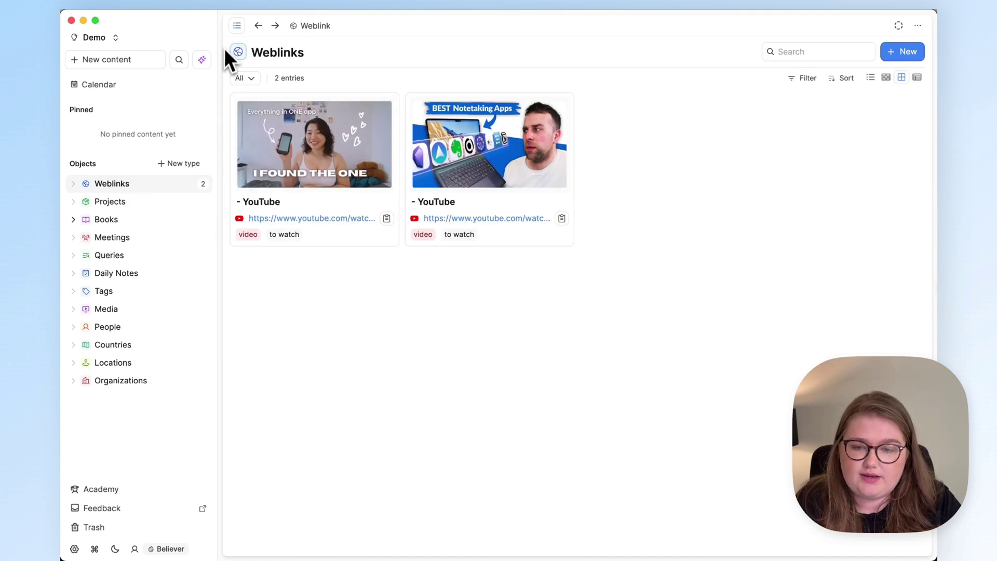
click(237, 27)
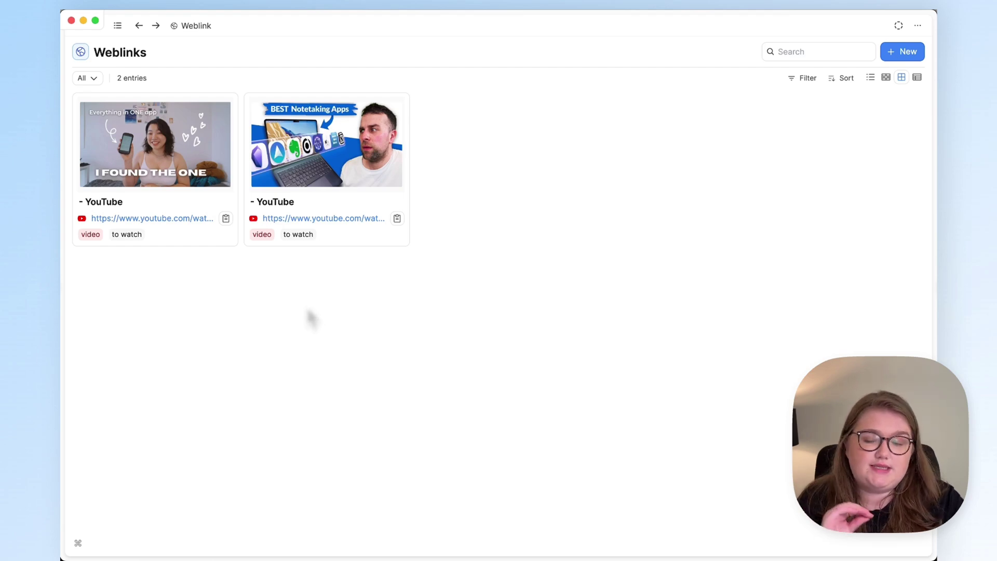
click(298, 236)
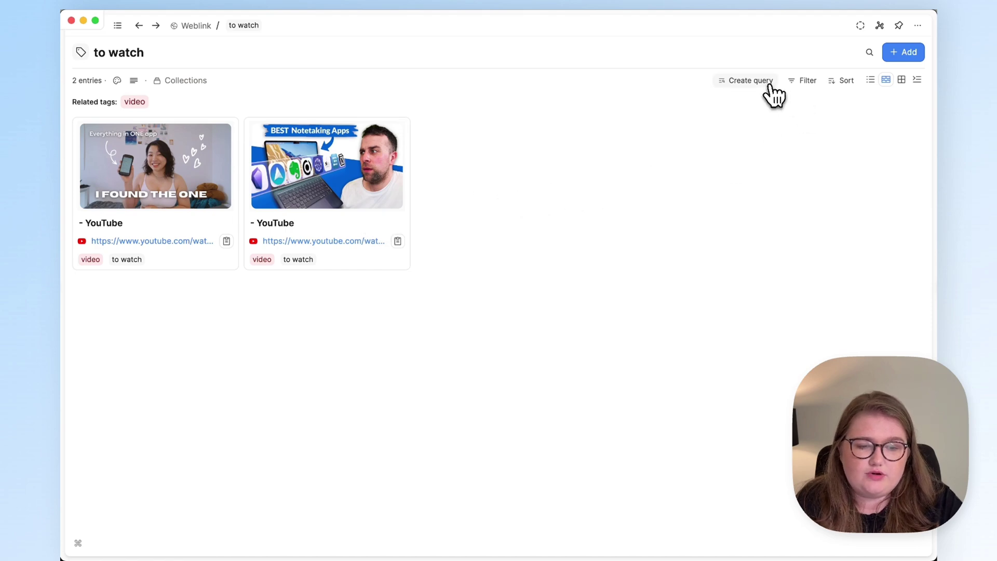
Create a query named Watchlist from the 'to watch' tag and open its settings
click(750, 80)
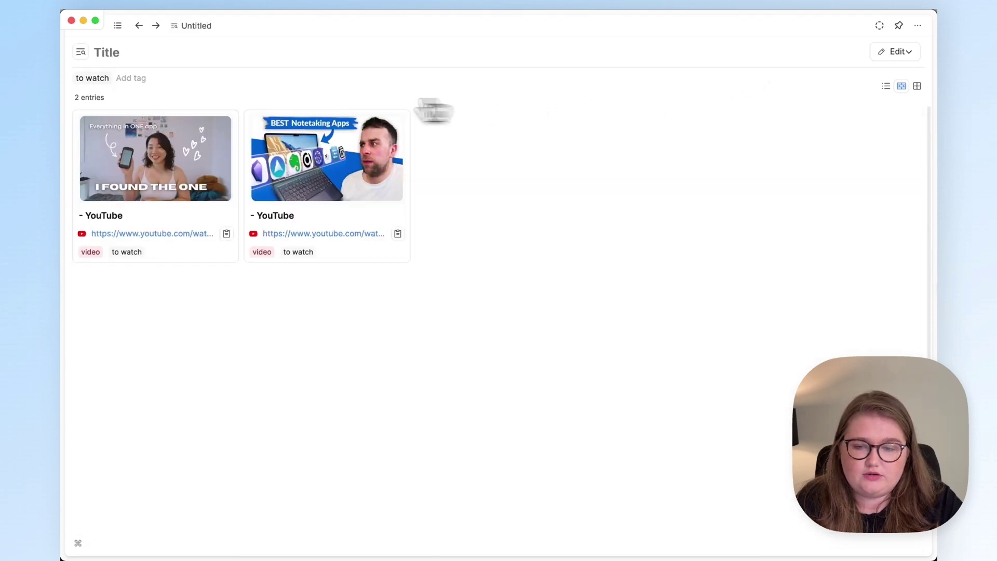
click(110, 52)
text(Watchlist)
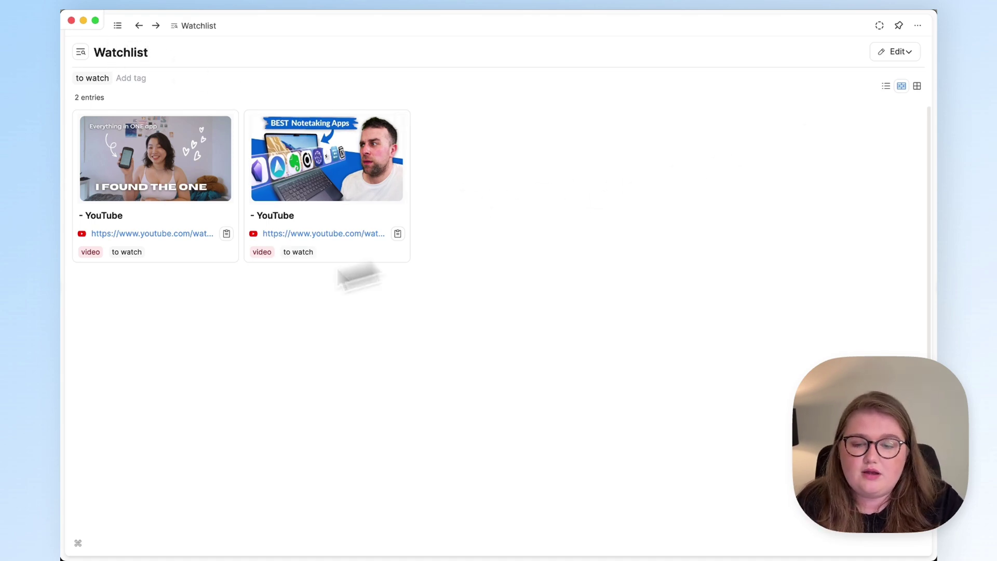
click(889, 62)
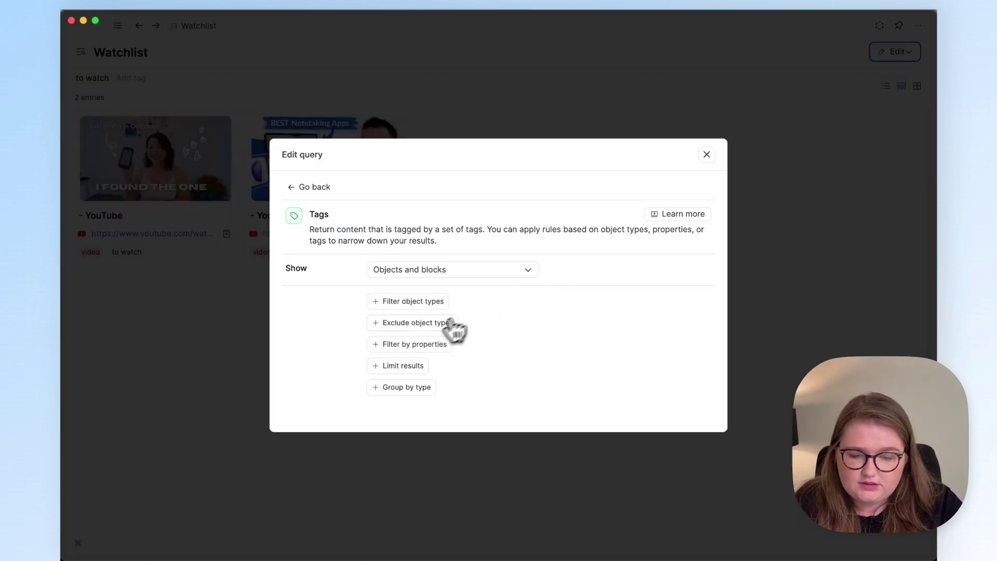
Add a 'Tags includes video' property filter to the Watchlist query and apply it
click(421, 344)
click(395, 285)
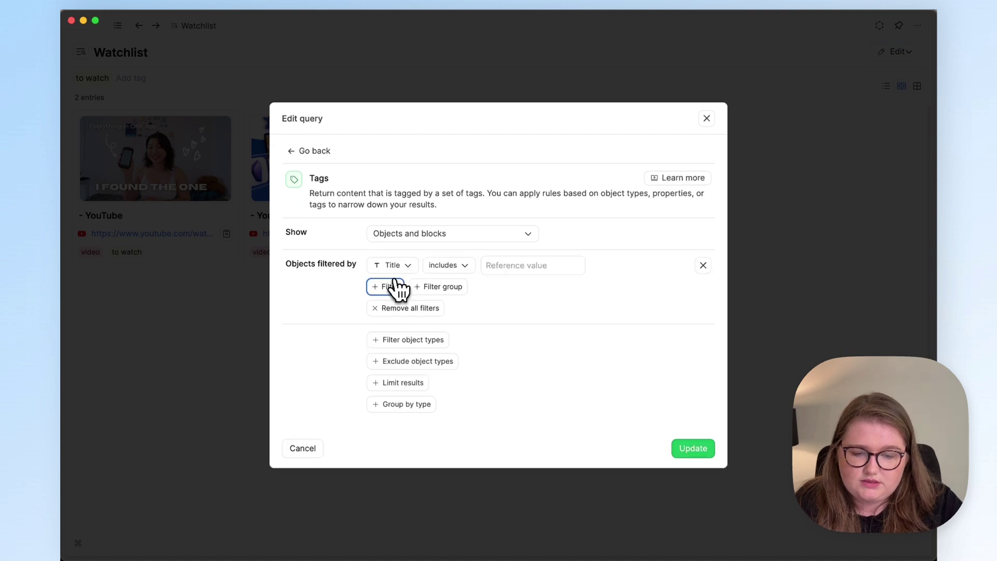
click(393, 265)
click(432, 403)
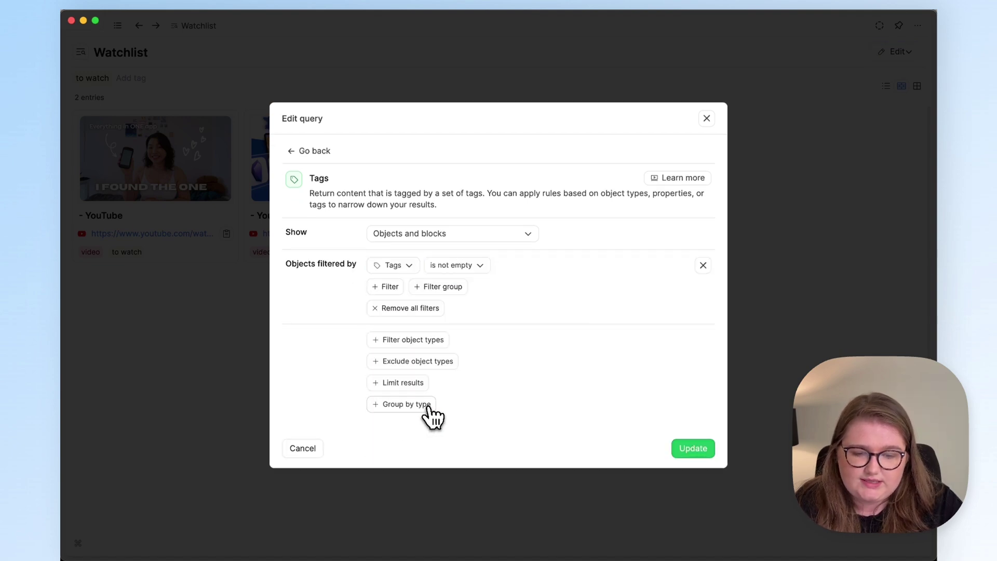
click(457, 266)
click(465, 349)
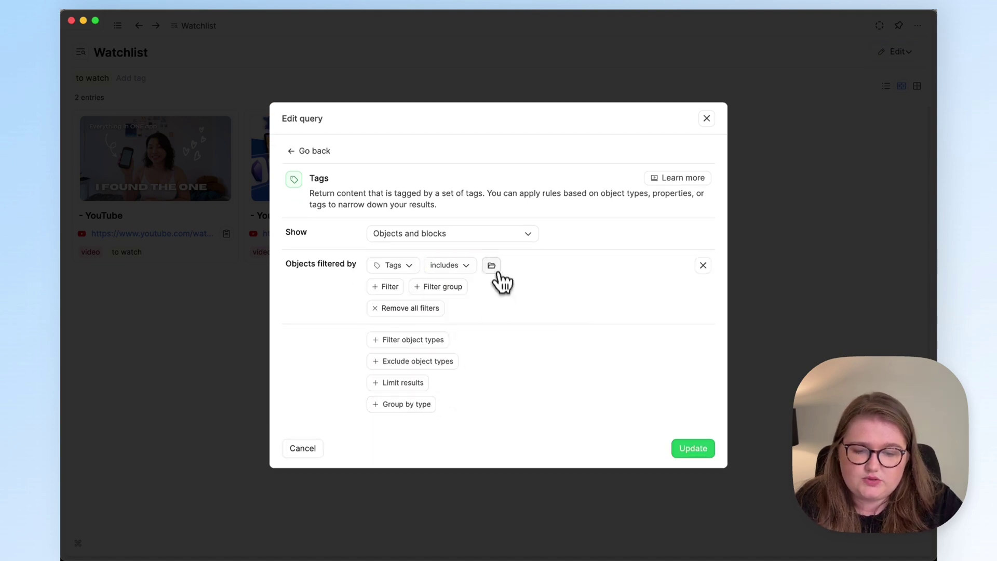
click(492, 266)
click(306, 87)
text(vod)
text(ideo)
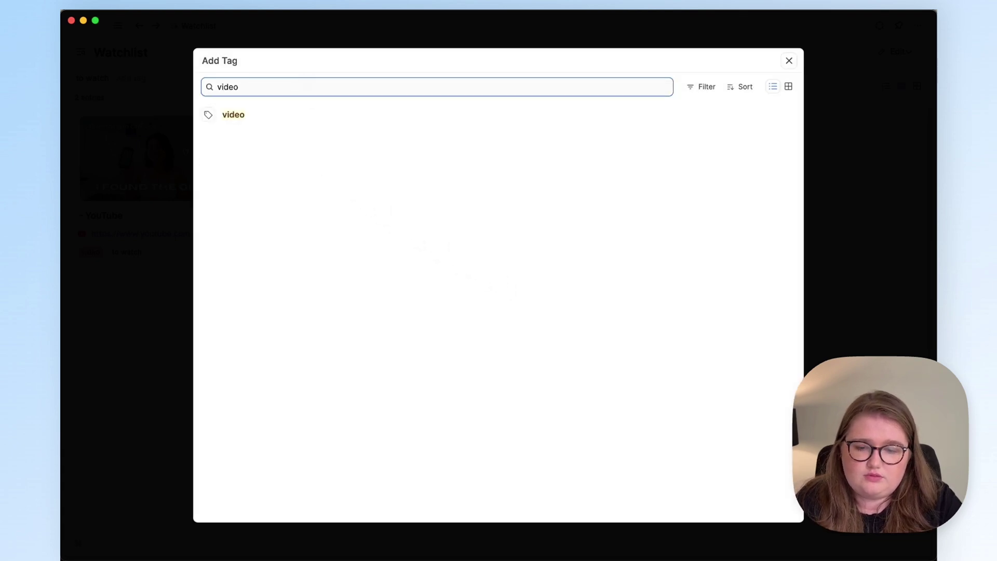
click(306, 114)
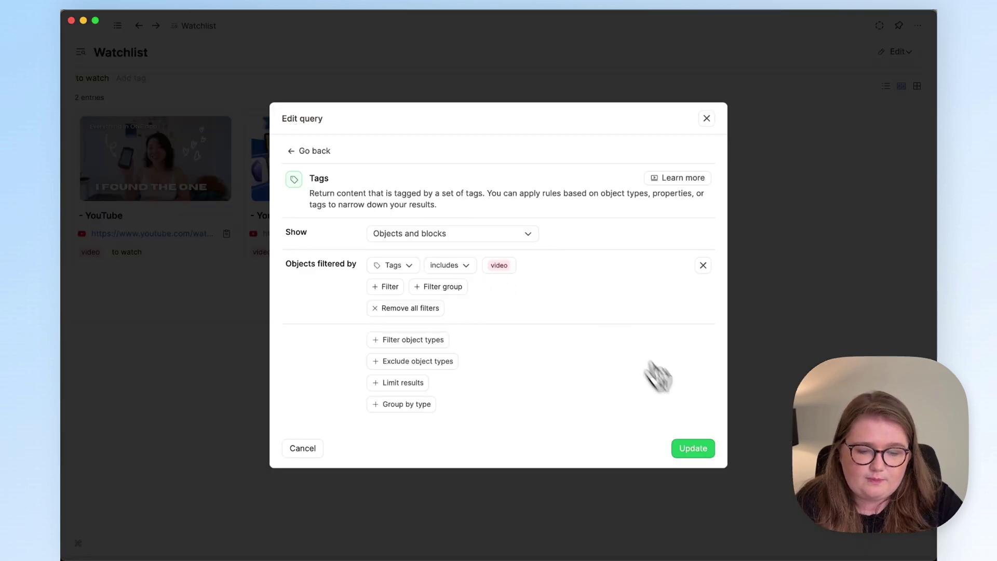
click(695, 447)
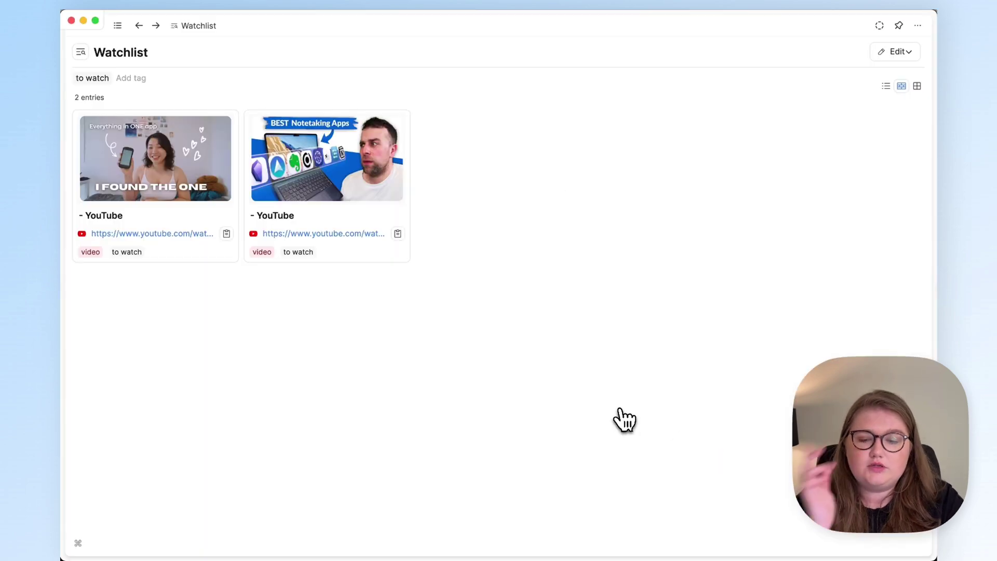
Remove the video tag from the second YouTube link and create a new Media object titled Barbie
click(279, 251)
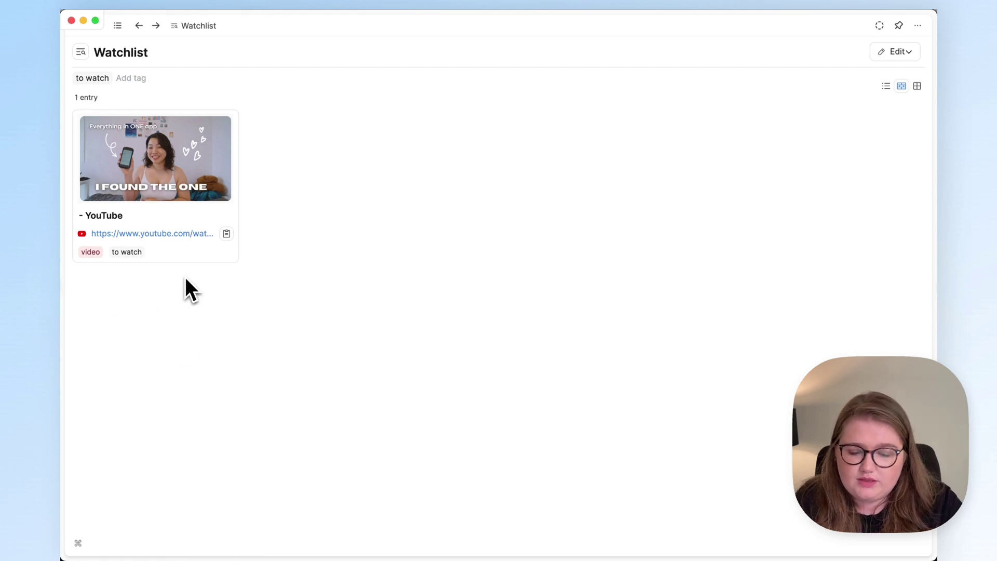
key(super+k)
text(media)
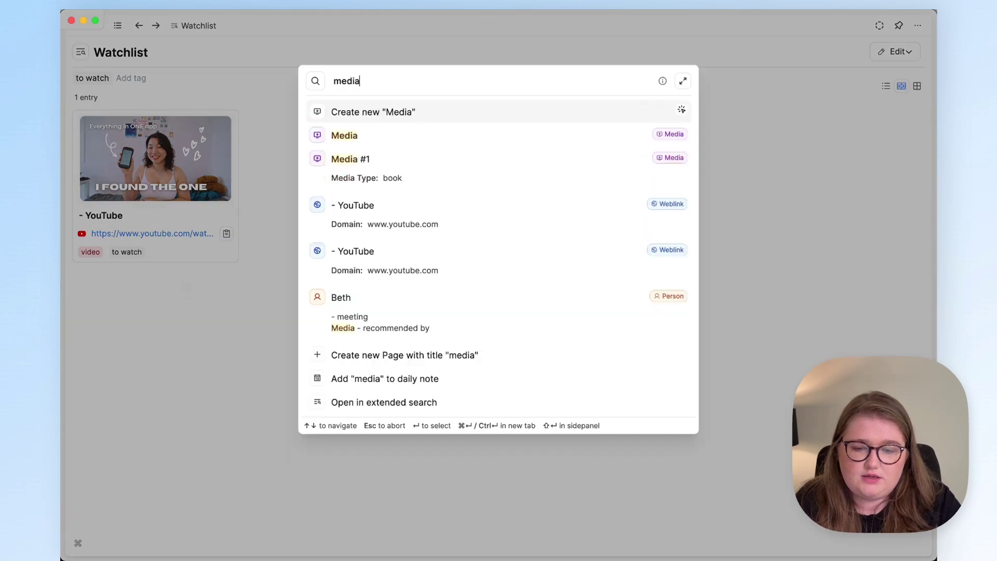
key(Return)
text(Barbie)
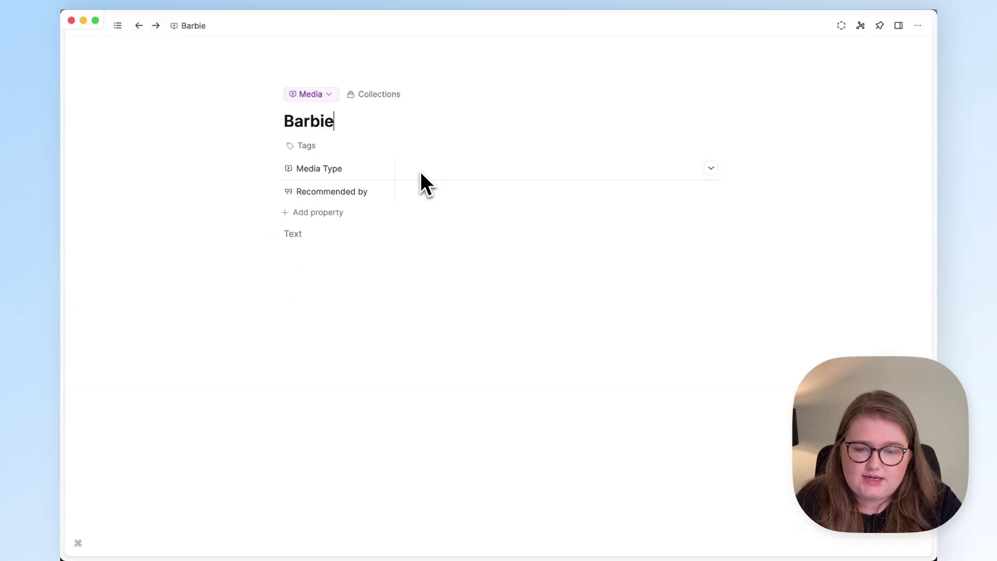
Tag Barbie 'to watch' and give it a newly created Media Type 'film'
click(306, 149)
click(335, 191)
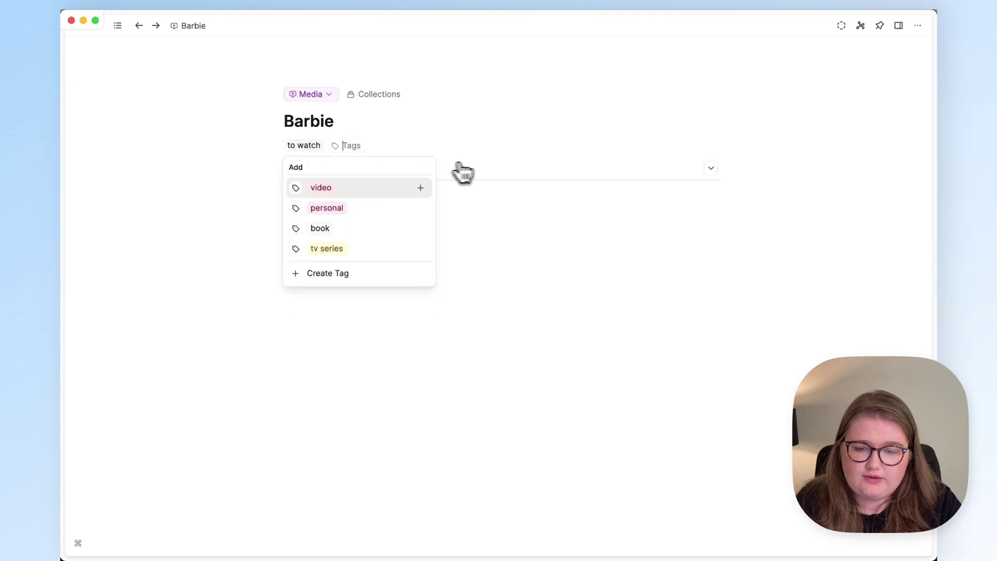
click(465, 165)
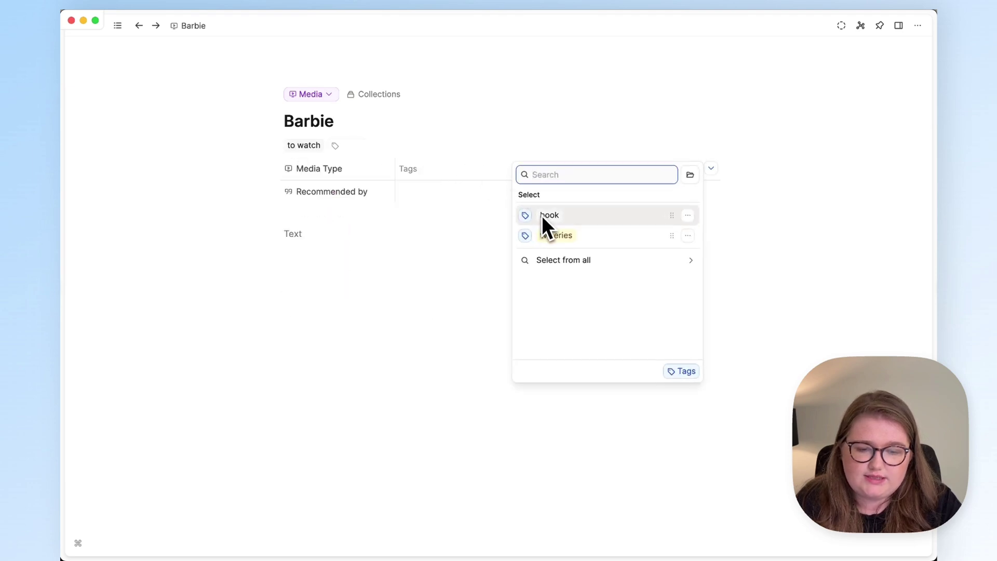
text(film)
click(565, 199)
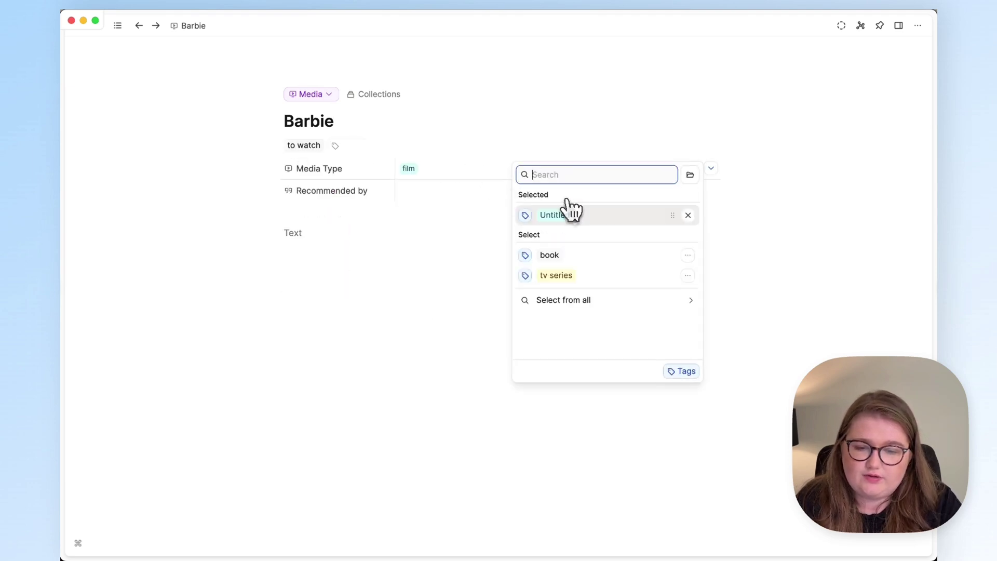
click(396, 280)
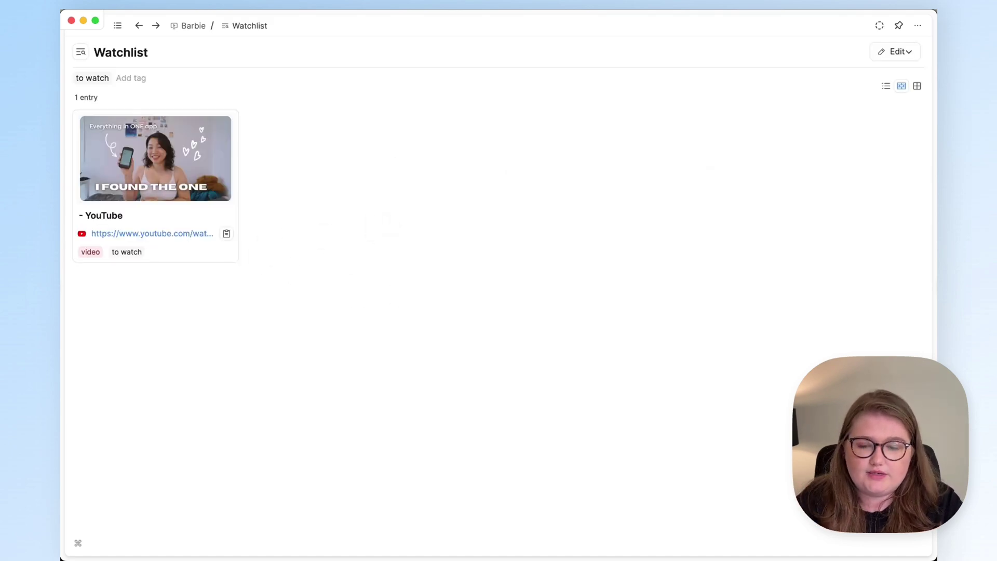
On the 'to watch' tag page, add the video tag to the second YouTube link
click(126, 252)
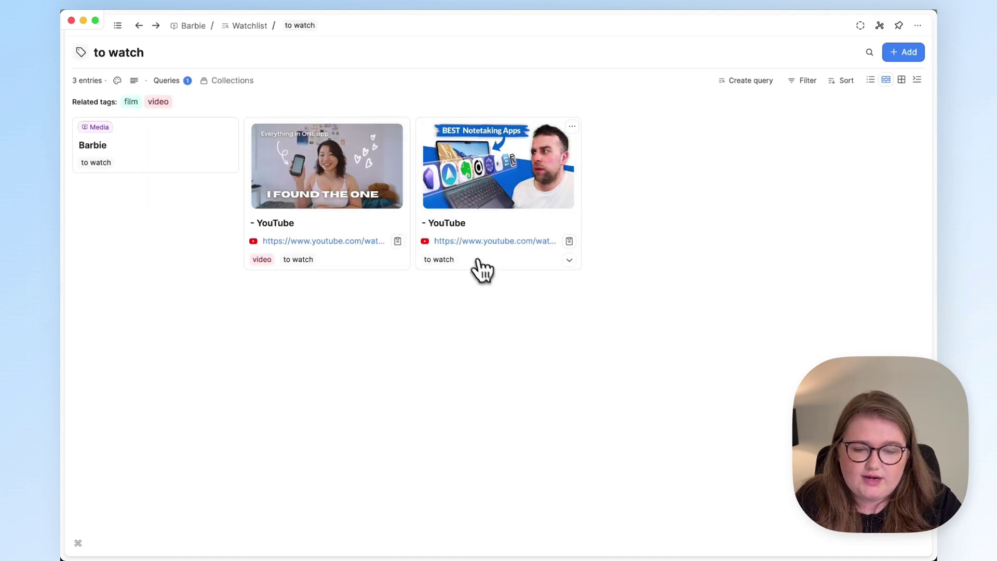
click(565, 261)
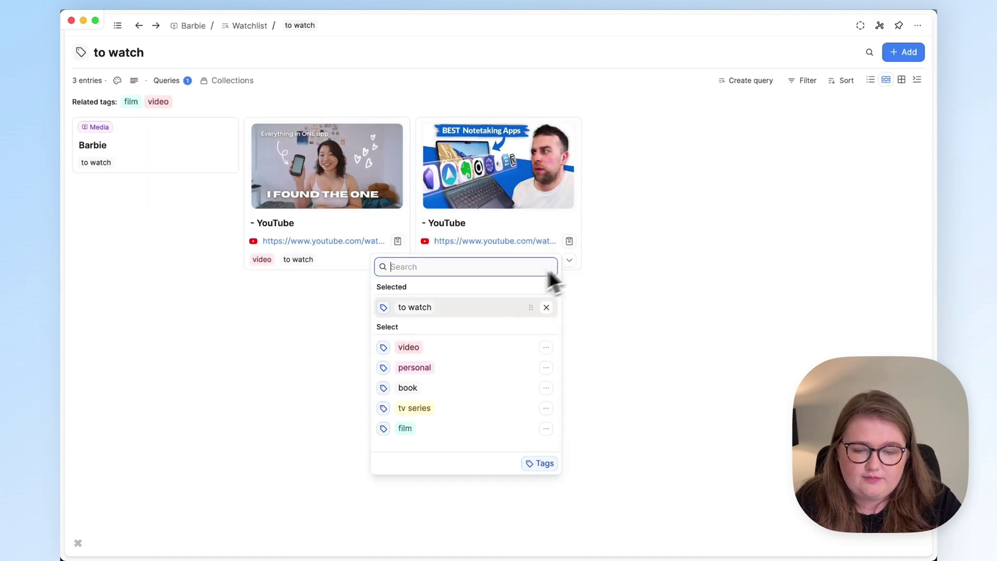
click(443, 347)
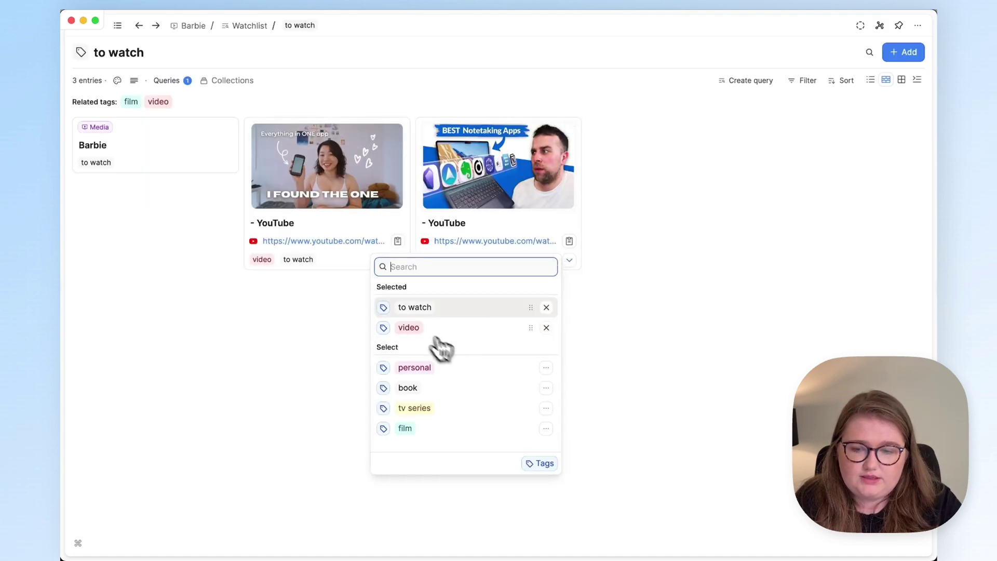
Open the Watchlist query, review its settings, and remove 'to watch' from the second YouTube link
click(184, 82)
click(204, 107)
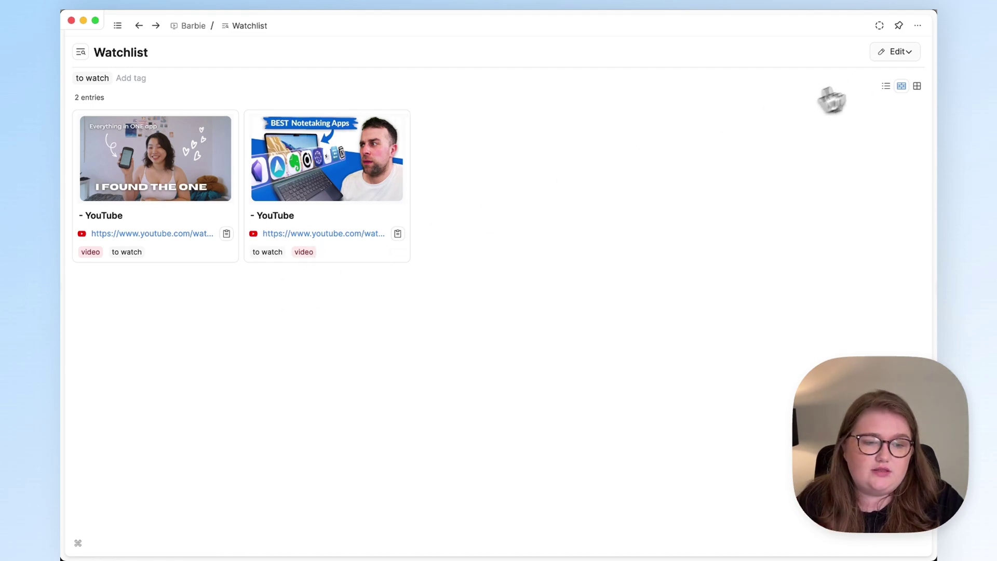
click(898, 54)
click(774, 233)
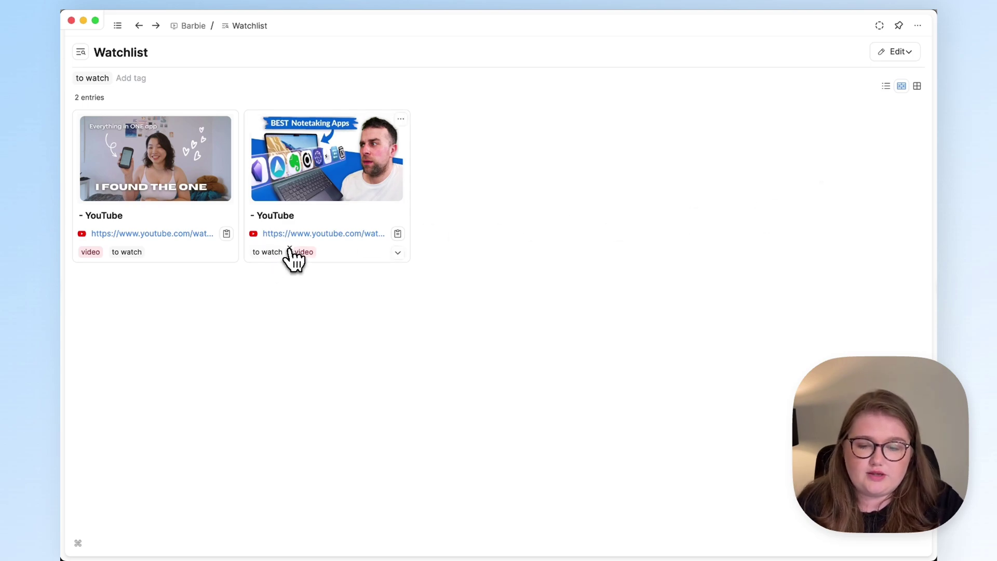
click(290, 249)
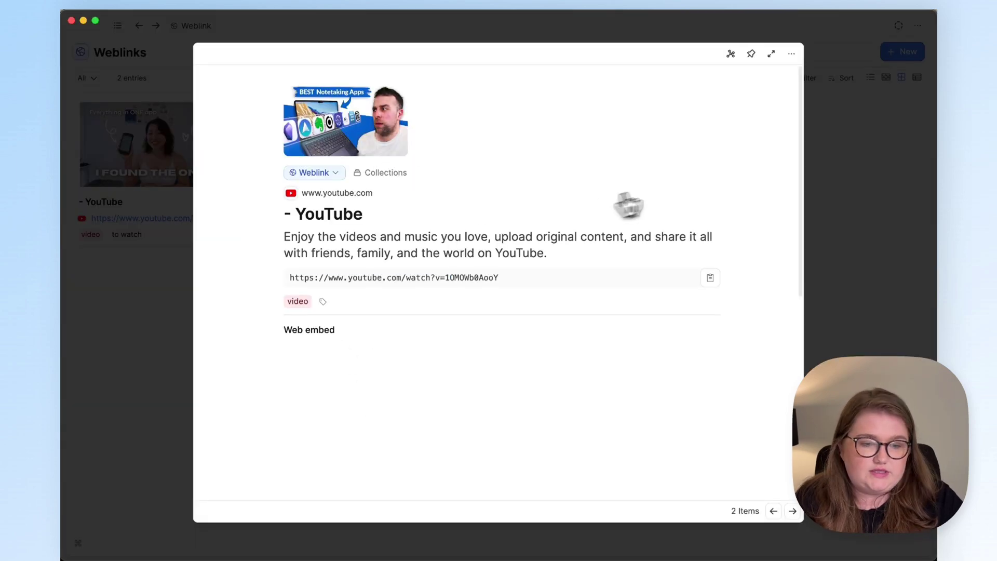
Expand the note-taking apps weblink to a full page and view its embedded YouTube video and Notes
click(771, 54)
scroll(537, 222, down, 5)
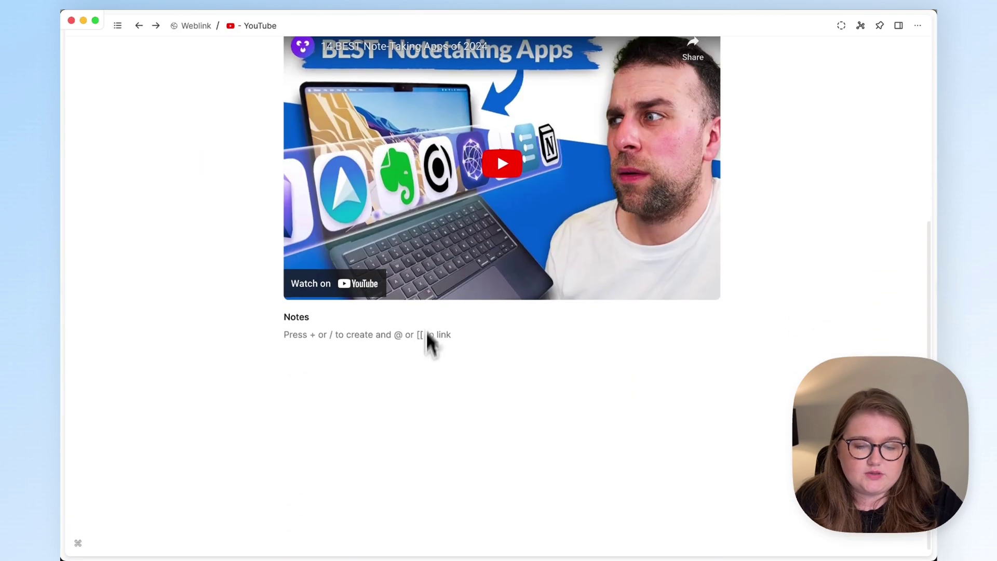
scroll(416, 348, up, 2)
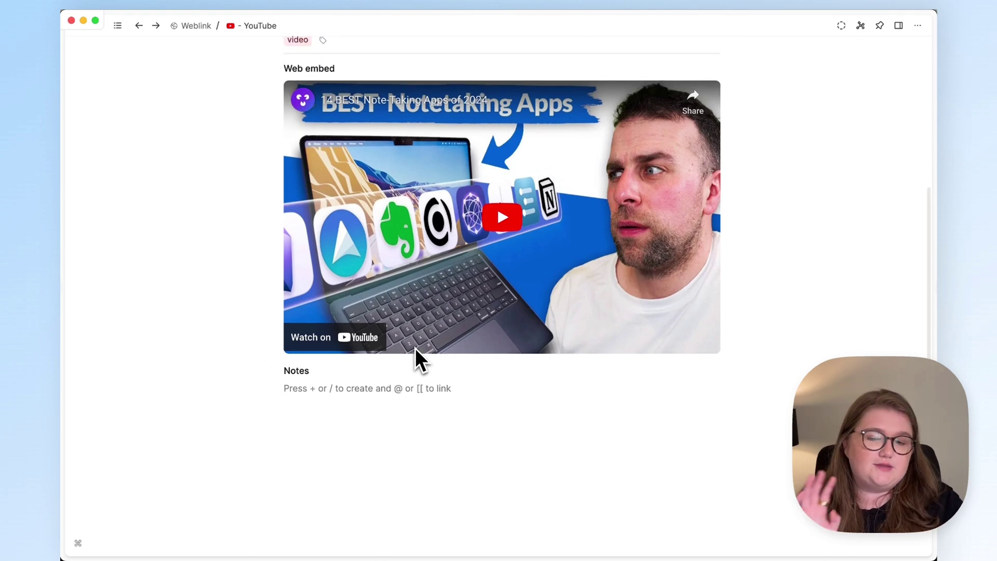